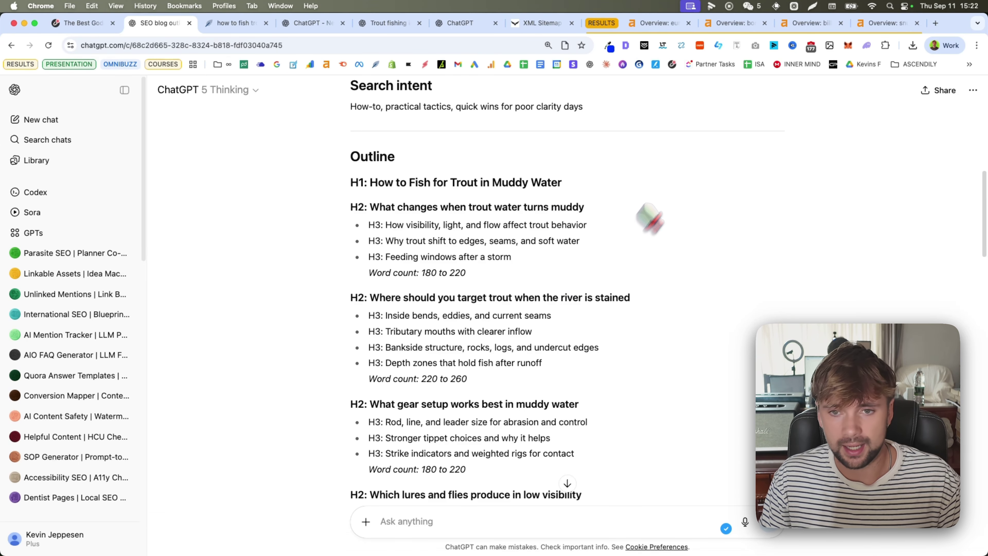
# Review the organic traffic and referring domain charts of the four websites in the Ahrefs overview reports
pyautogui.click(657, 23)
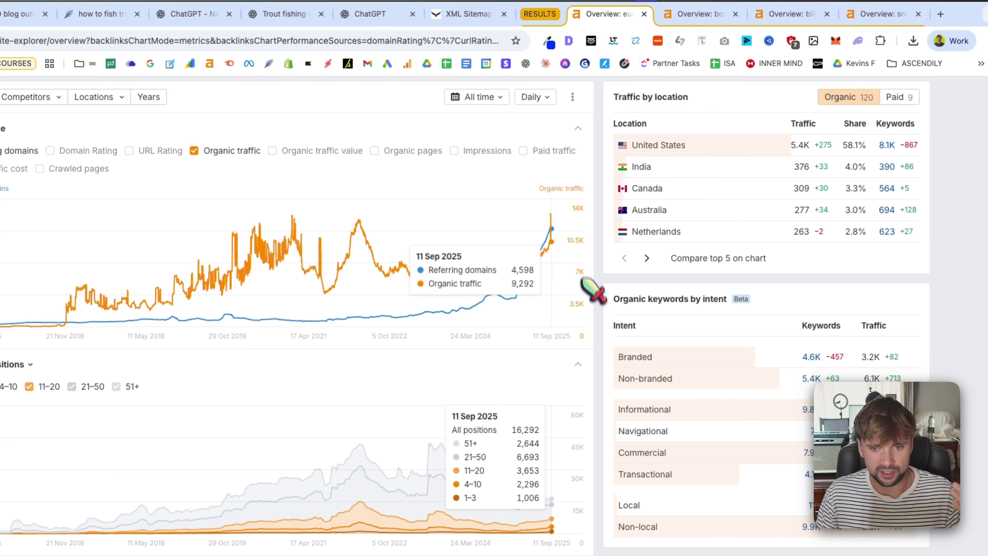
pyautogui.click(699, 15)
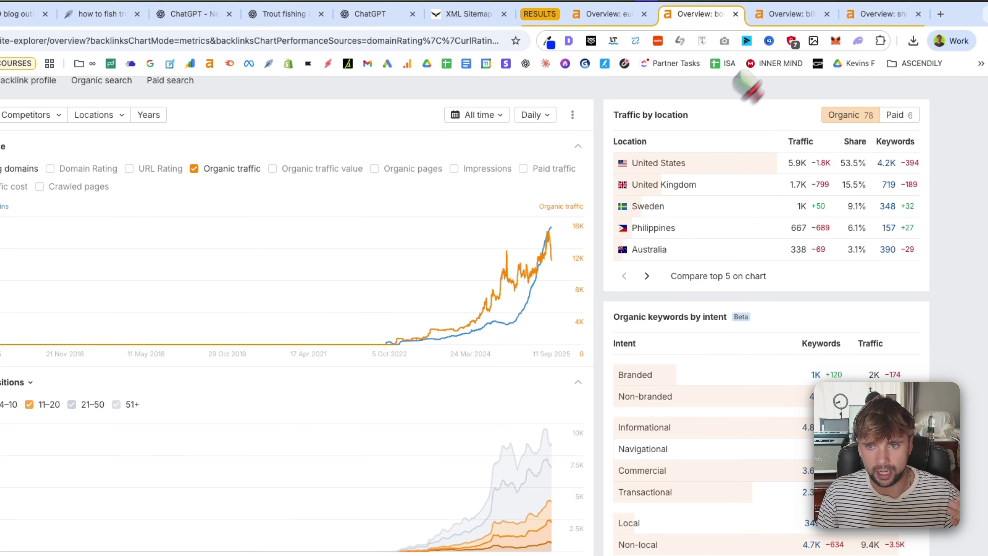
pyautogui.click(788, 16)
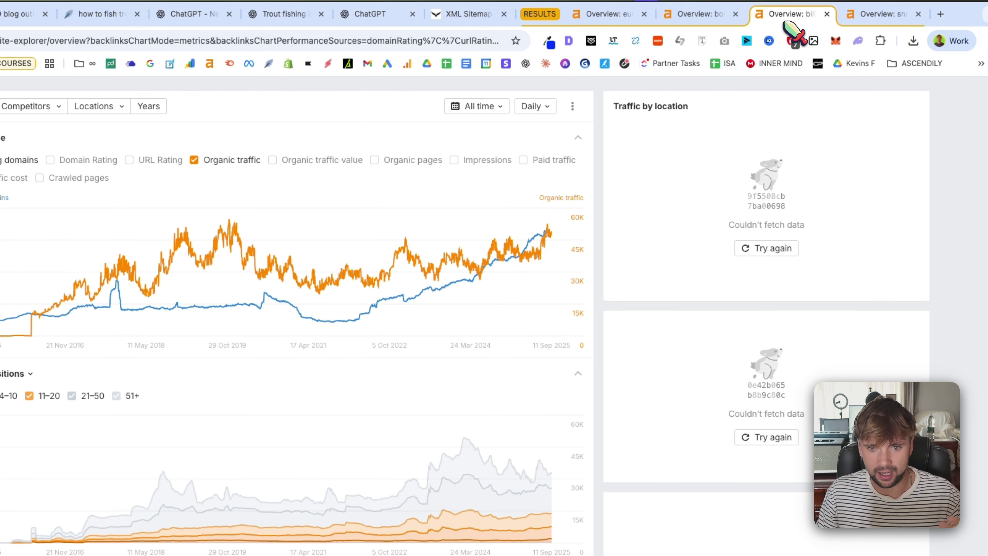
pyautogui.click(867, 19)
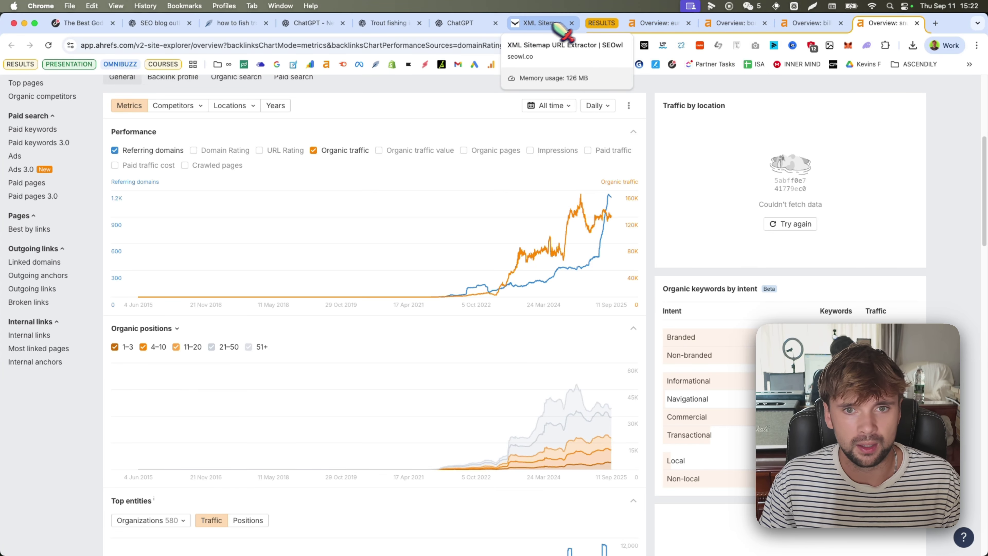
# Switch to the Slite document "The Best Goddamn Content Briefs You've Ever Made" and read the Step 1 instructions
pyautogui.click(90, 25)
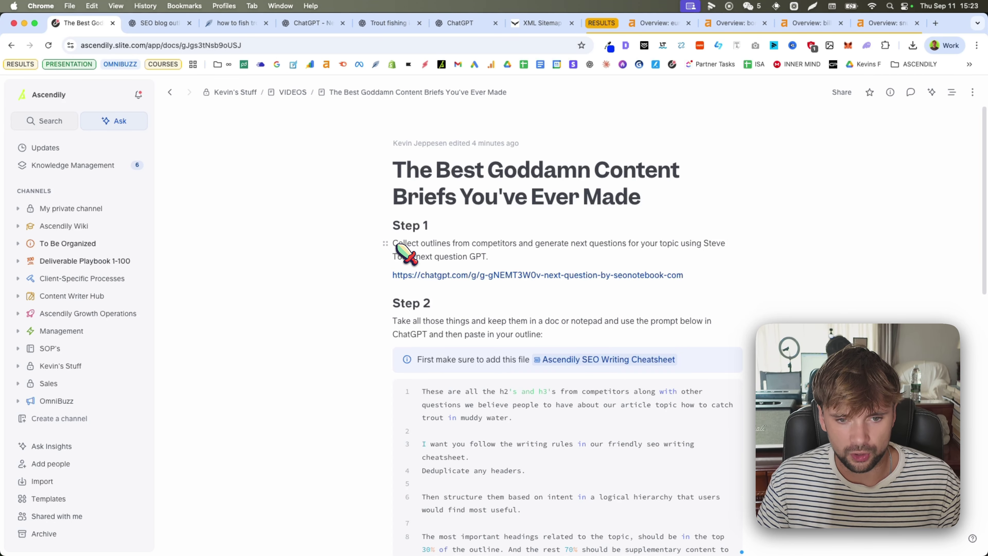
pyautogui.moveTo(396, 244); pyautogui.dragTo(701, 251)
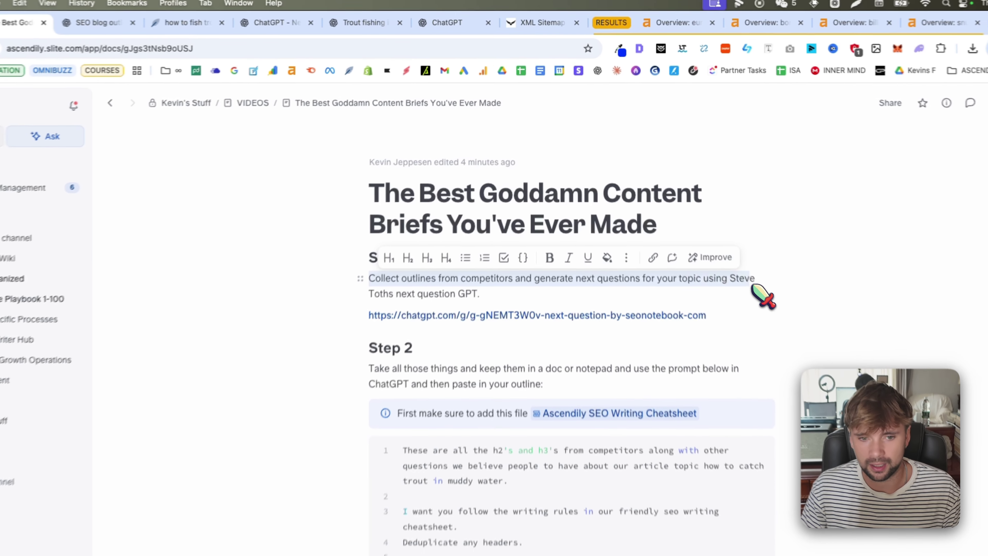
pyautogui.click(720, 245)
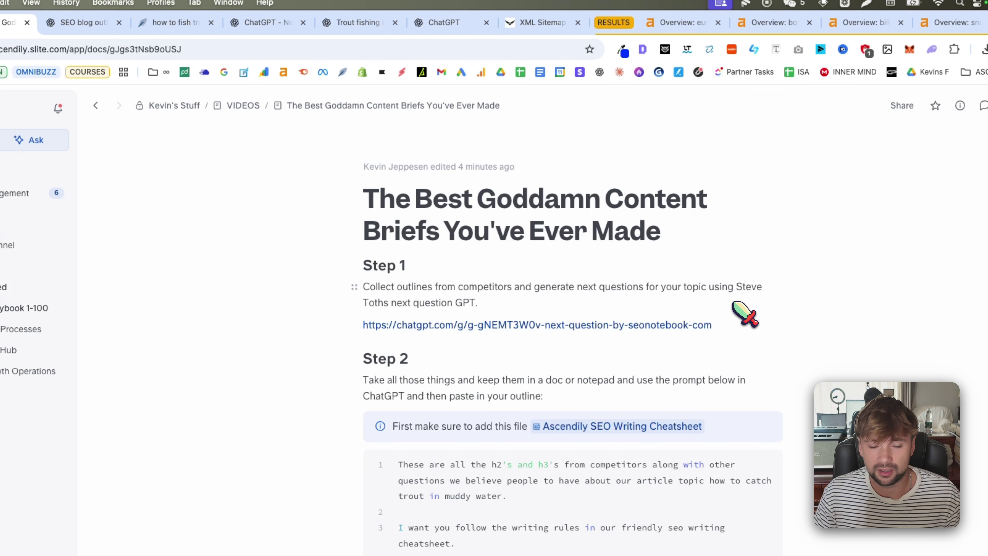
pyautogui.doubleClick(425, 304)
pyautogui.click(416, 304)
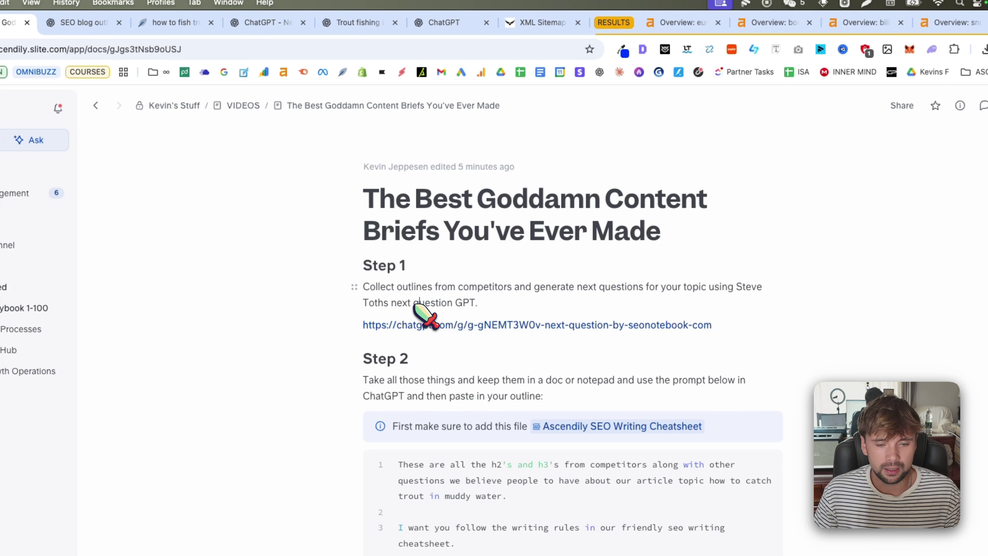
pyautogui.moveTo(414, 303); pyautogui.dragTo(445, 305)
pyautogui.click(472, 304)
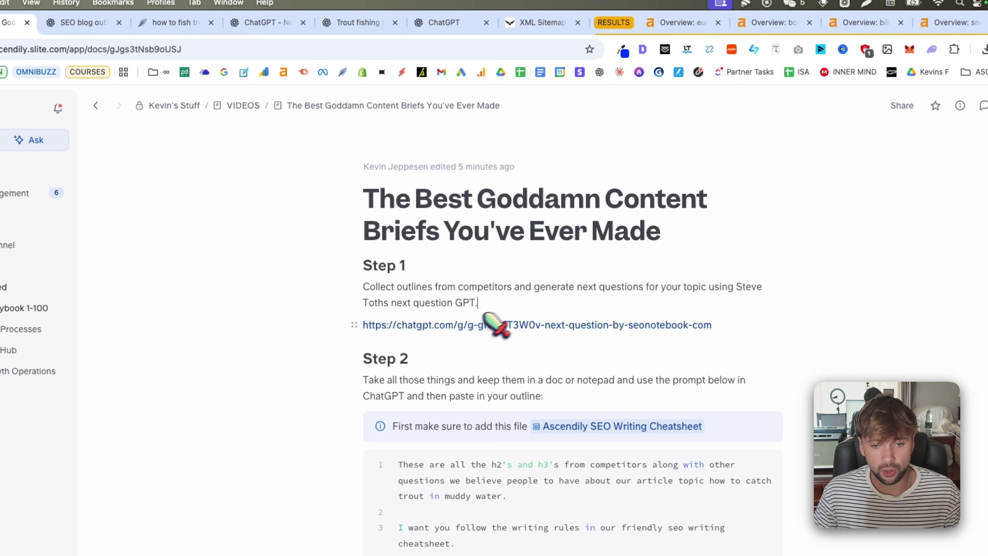
# Submit the query "how to fish trout in muddy water" to the Next Question GPT by seonotebook.com in ChatGPT
pyautogui.click(269, 22)
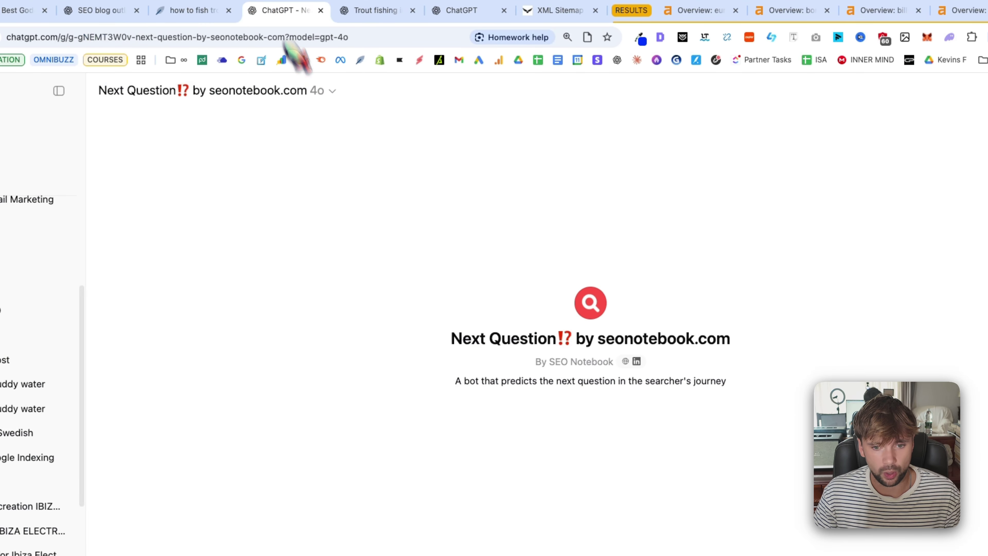
pyautogui.moveTo(433, 343); pyautogui.dragTo(596, 376)
pyautogui.click(599, 379)
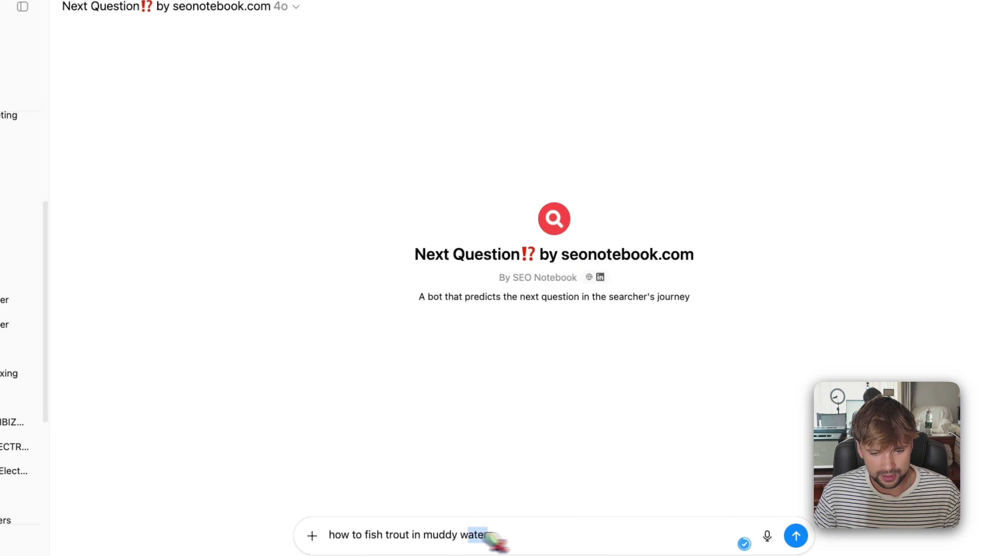
pyautogui.moveTo(483, 534); pyautogui.dragTo(331, 535)
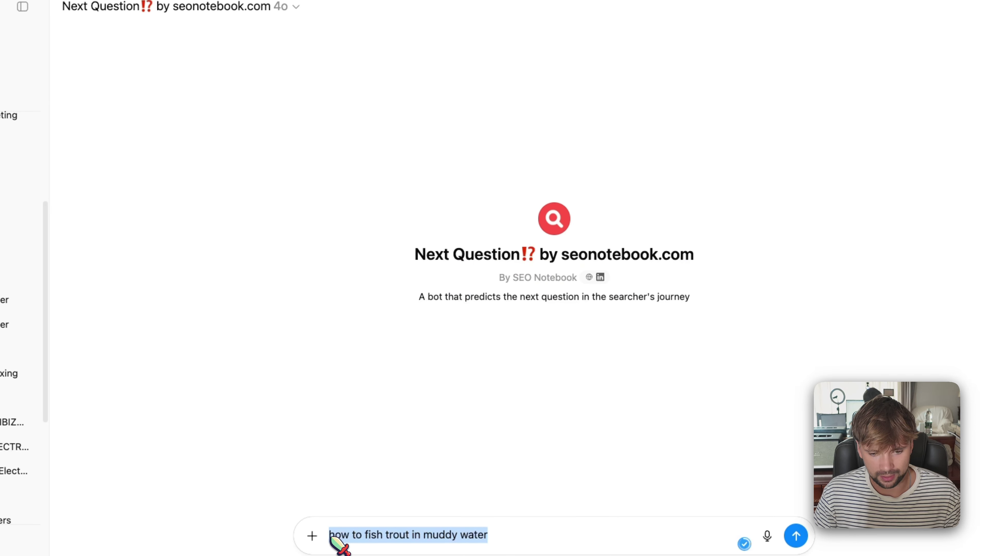
pyautogui.click(505, 535)
pyautogui.click(796, 535)
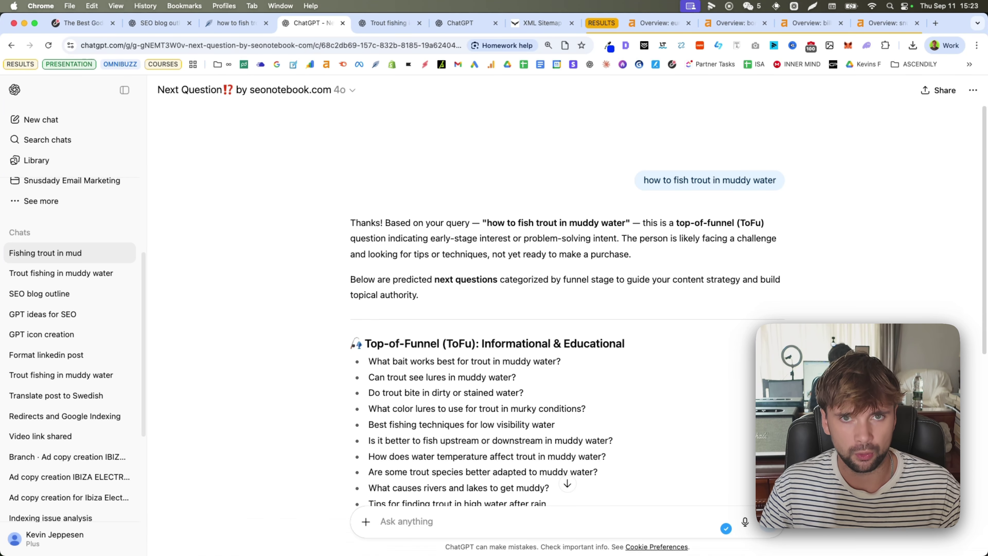
# Review the predicted next questions, highlighting the top-of-funnel list from the bait question through finding trout after rain
pyautogui.scroll(-5, 627, 373)
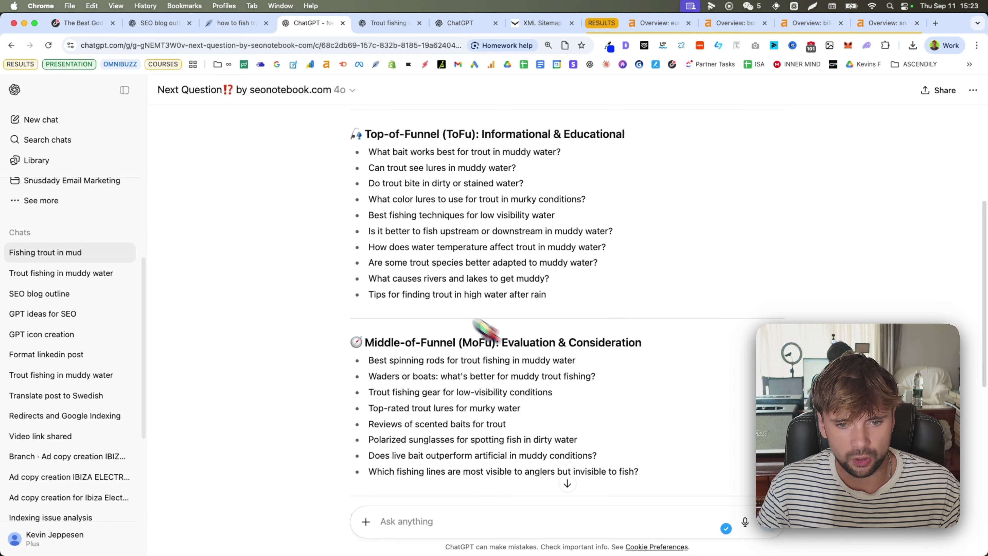
pyautogui.moveTo(564, 341); pyautogui.dragTo(367, 177)
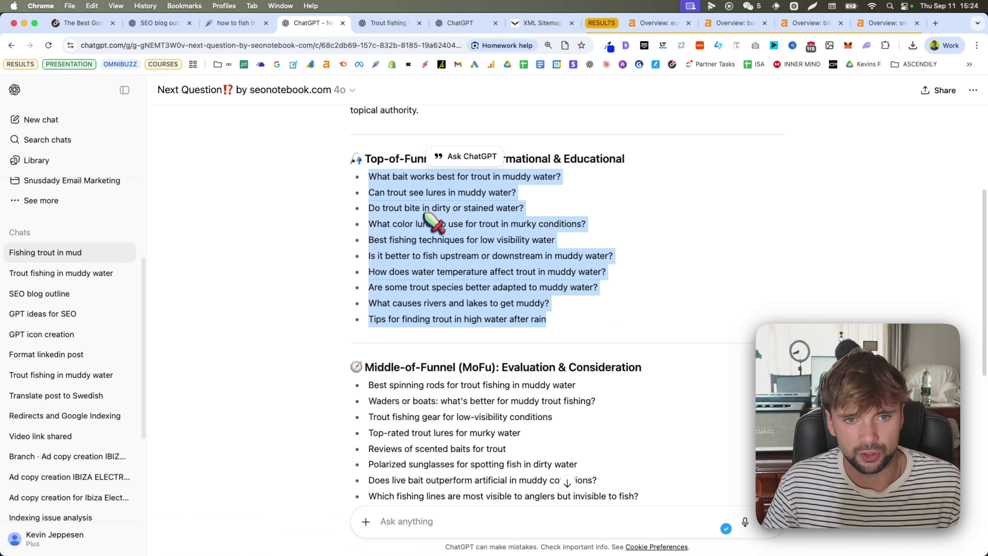
pyautogui.click(376, 190)
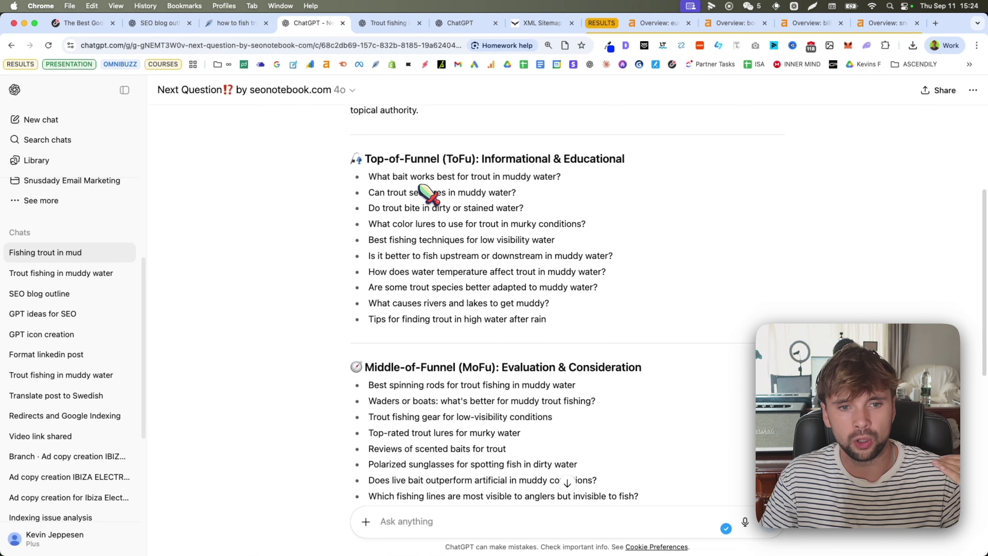
# Search Google for the submitted query "how to fish trout in muddy water" in a new tab
pyautogui.scroll(5, 428, 187)
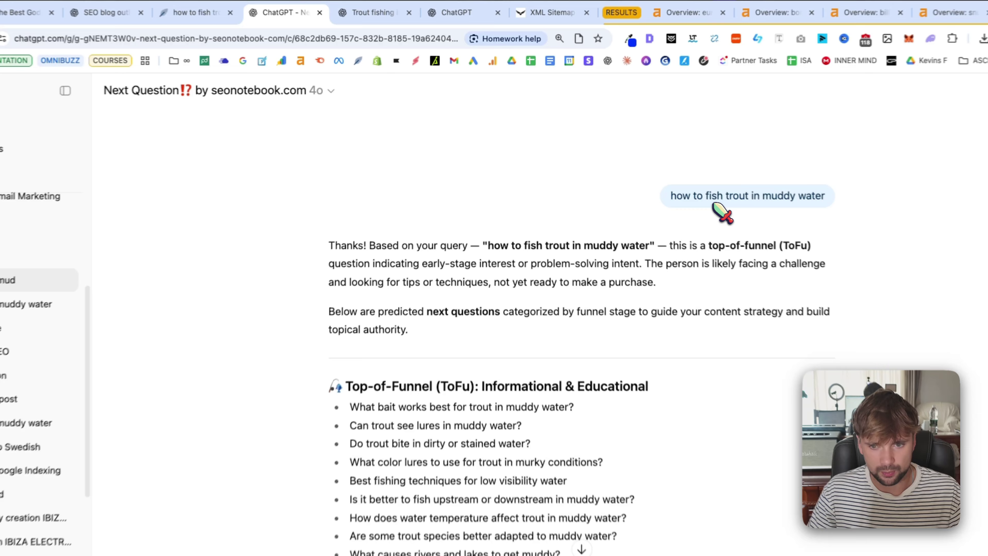
pyautogui.moveTo(673, 180); pyautogui.dragTo(690, 179)
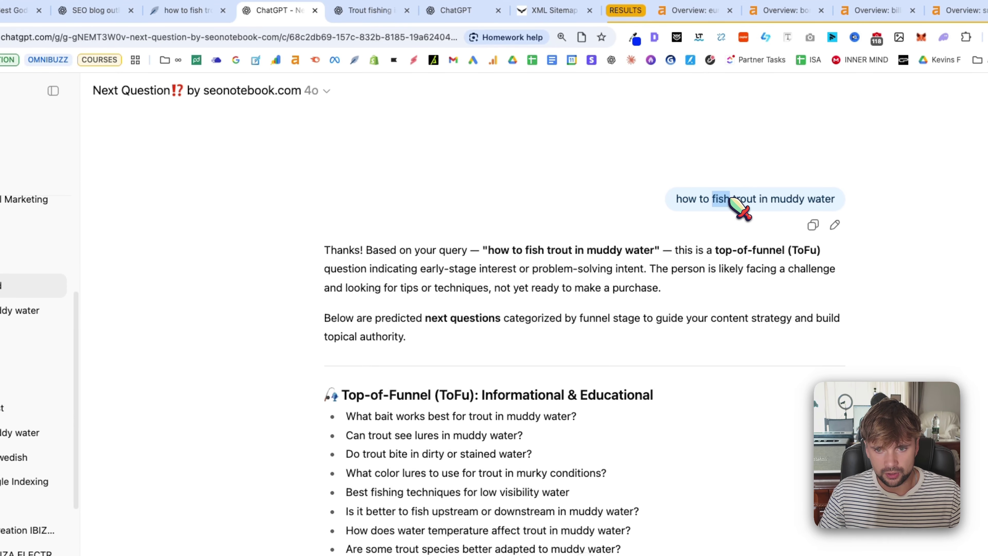
pyautogui.tripleClick(729, 198)
pyautogui.press('super+shift+l')
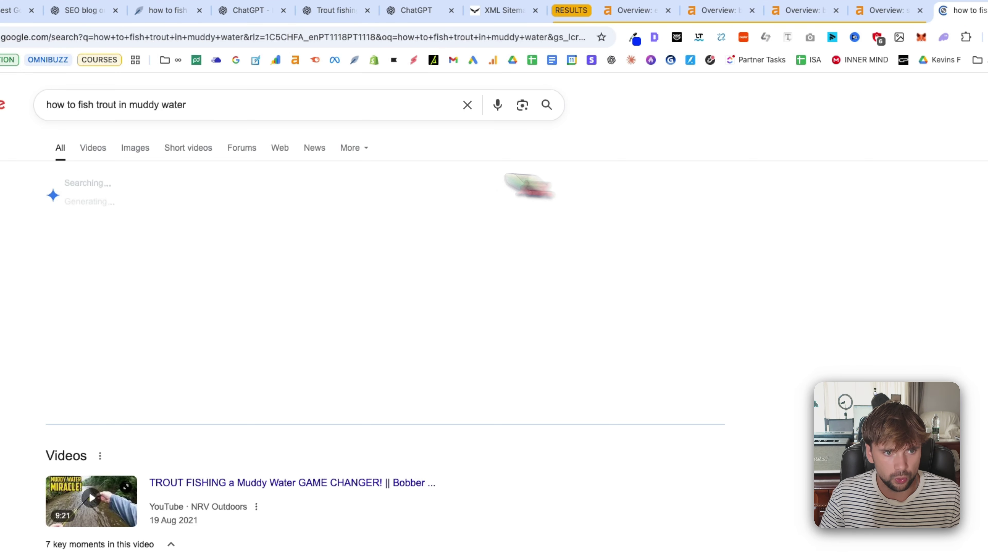
# Open the Gink and Gasoline and bcfishn.com trout articles from the Google results in new tabs
pyautogui.scroll(-3, 304, 302)
pyautogui.scroll(-15, 304, 304)
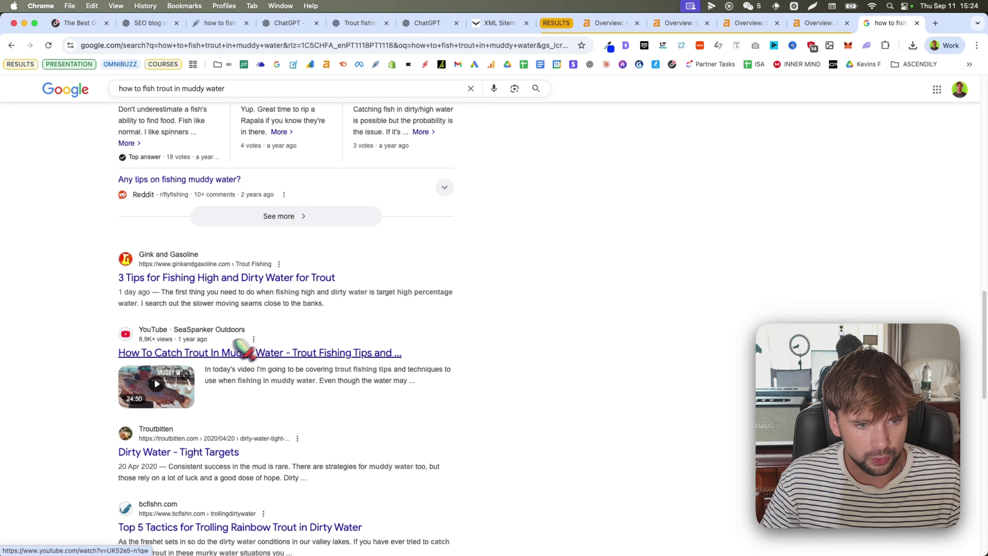
pyautogui.scroll(-5, 249, 302)
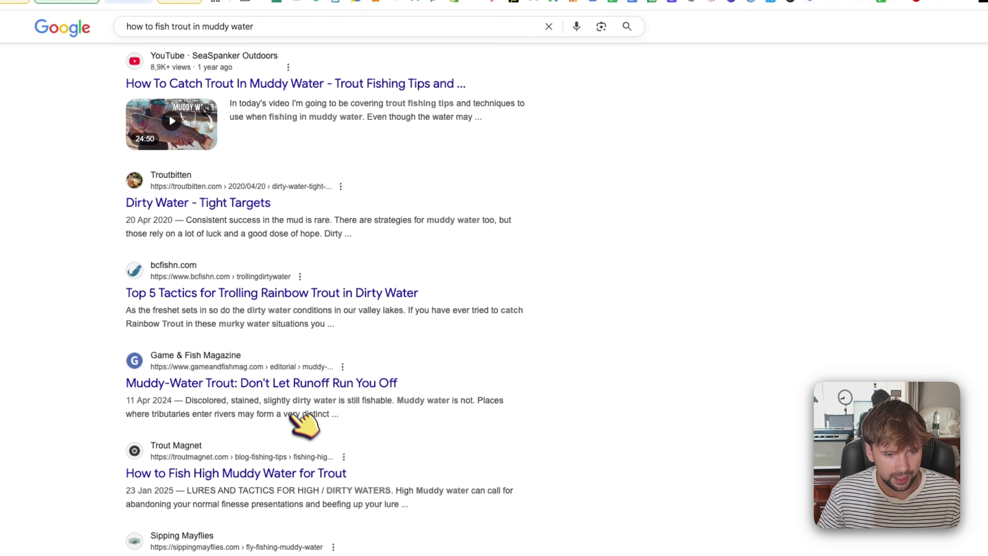
pyautogui.scroll(-1, 307, 440)
pyautogui.click(844, 5)
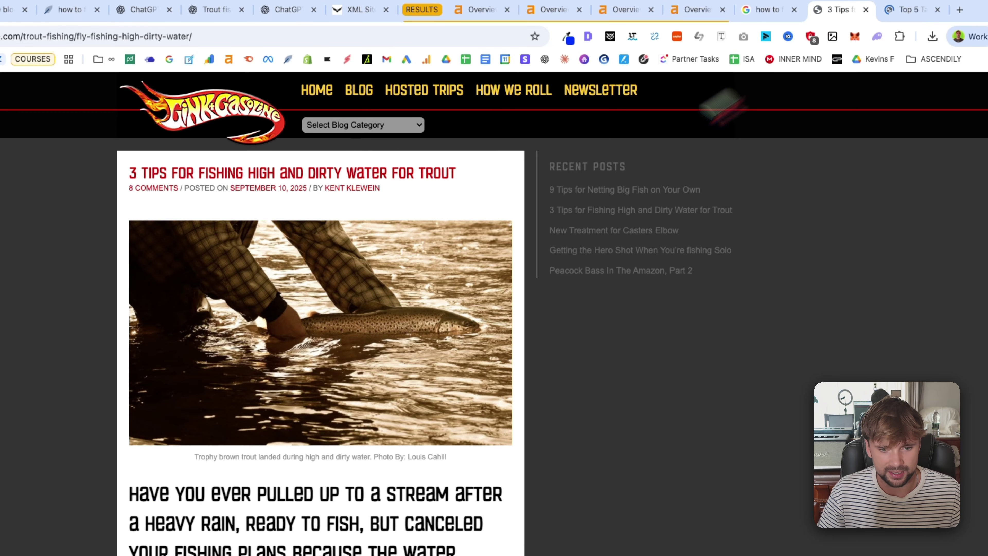
# Inspect the Gink and Gasoline article's heading structure with the SEO extension, and close both competitor articles
pyautogui.scroll(-8, 409, 338)
pyautogui.scroll(2, 408, 337)
pyautogui.click(588, 36)
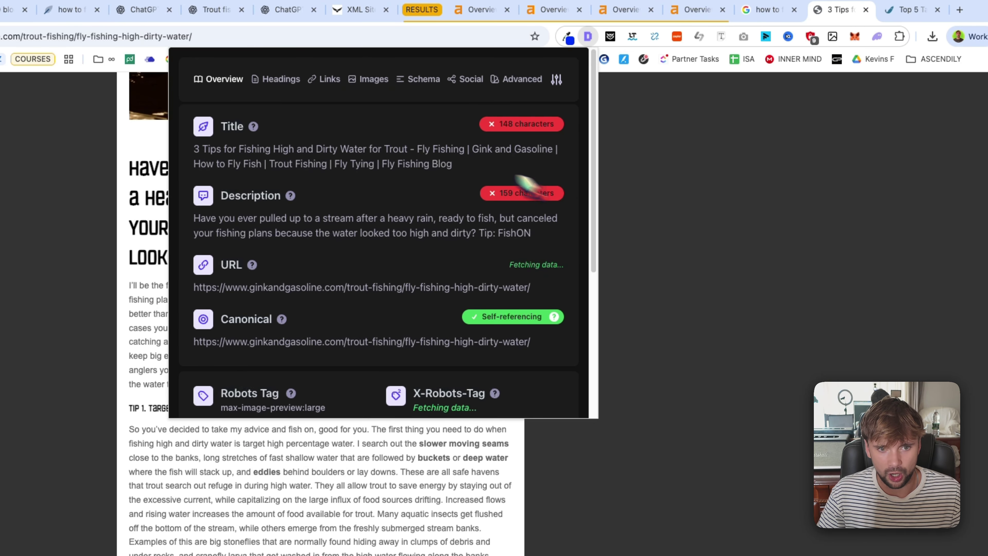
pyautogui.click(400, 69)
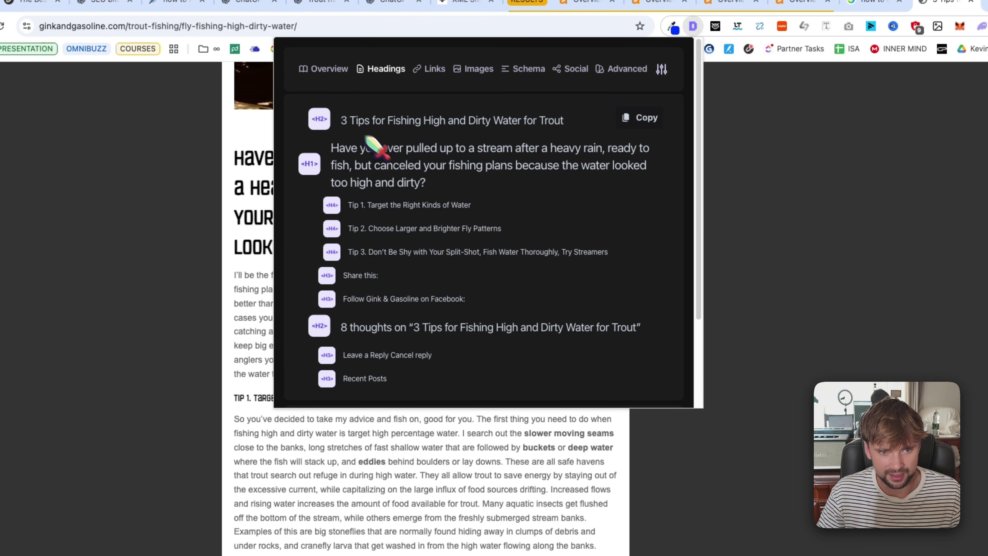
pyautogui.moveTo(373, 147); pyautogui.dragTo(505, 354)
pyautogui.click(457, 316)
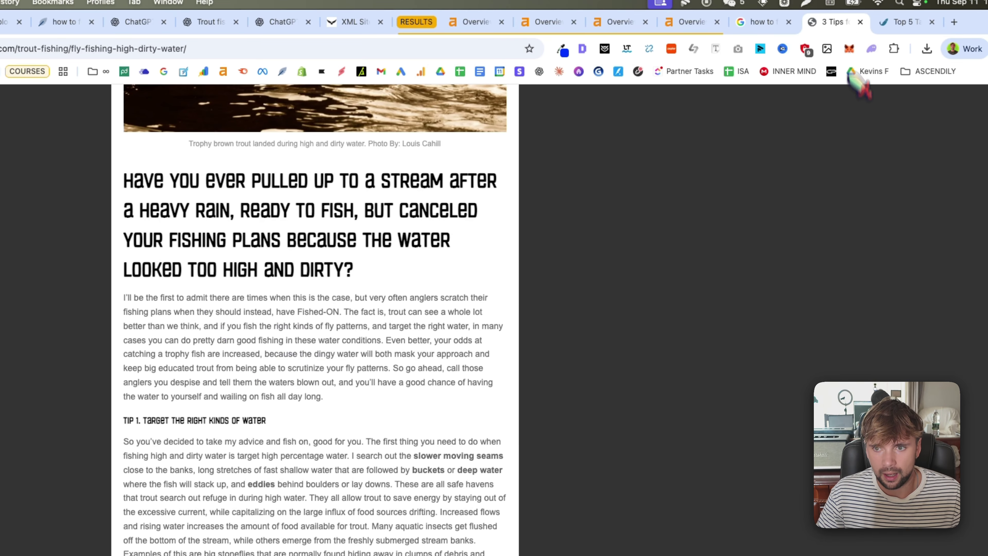
pyautogui.click(963, 8)
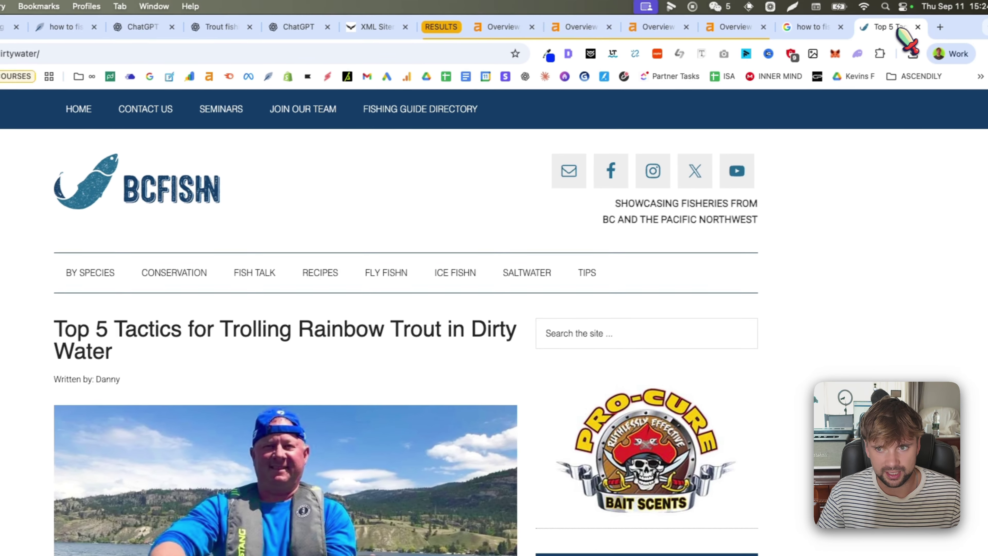
pyautogui.click(872, 19)
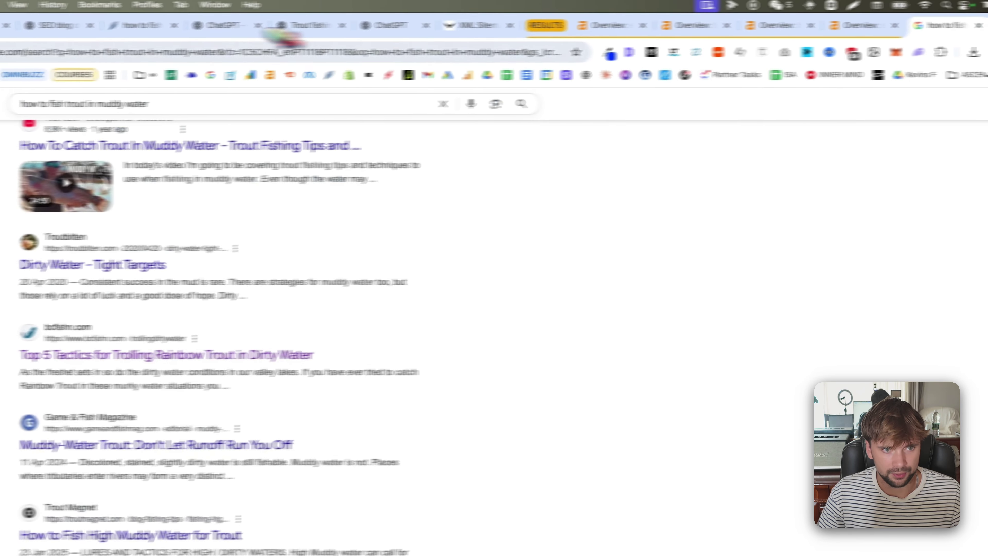
# Switch to the NeuronWriter analysis for "how to fish trout in muddy water" and highlight its suggested questions
pyautogui.click(139, 25)
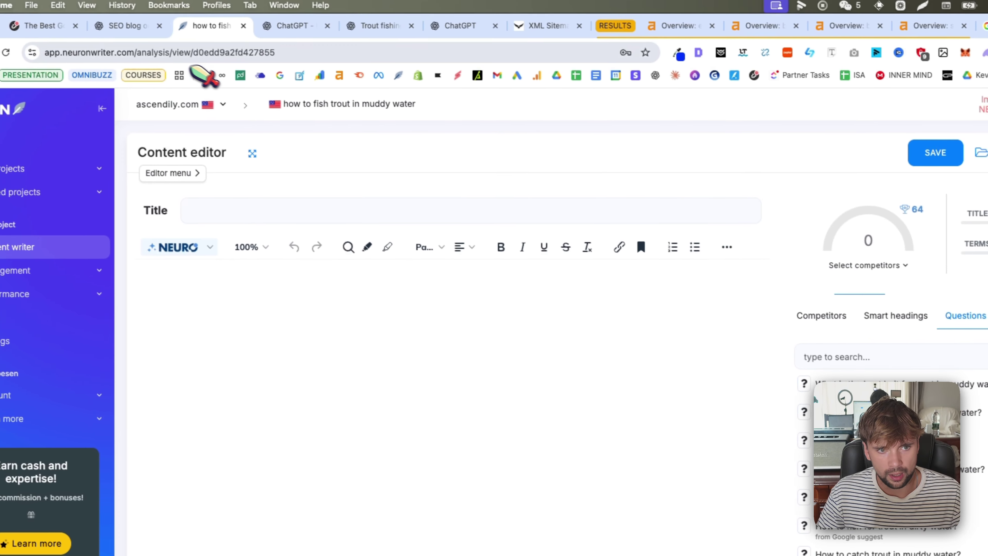
pyautogui.moveTo(817, 383); pyautogui.dragTo(920, 409)
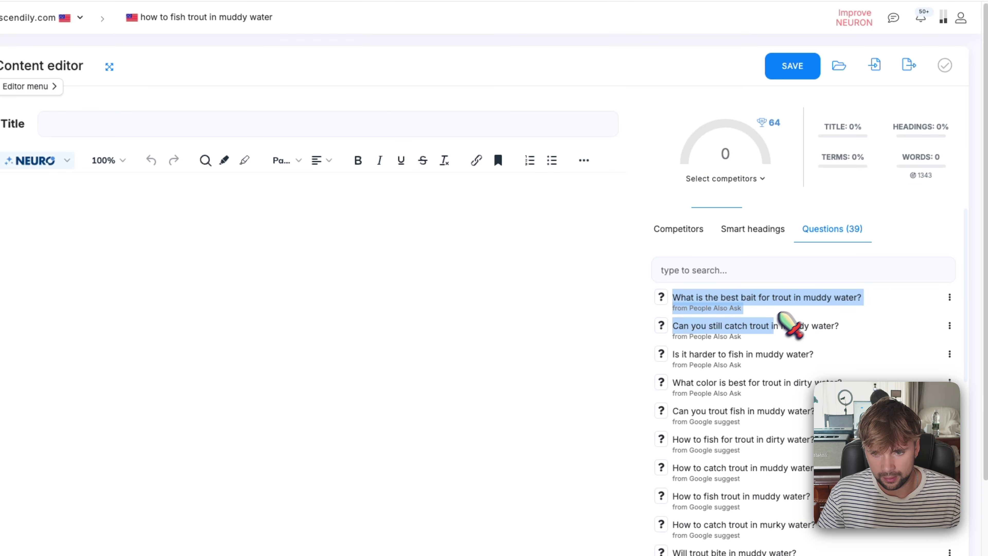
pyautogui.moveTo(780, 315); pyautogui.dragTo(845, 205)
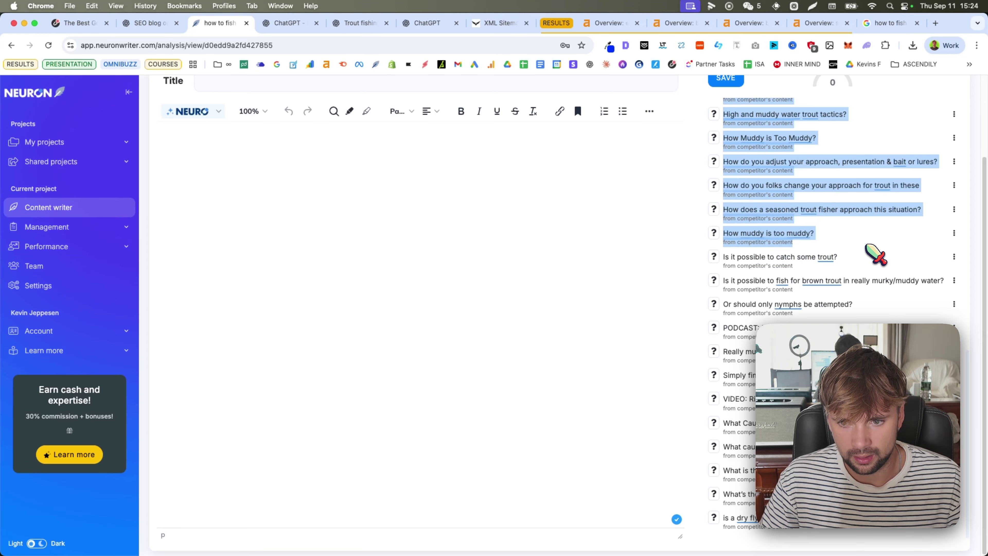
pyautogui.moveTo(866, 246); pyautogui.dragTo(680, 199)
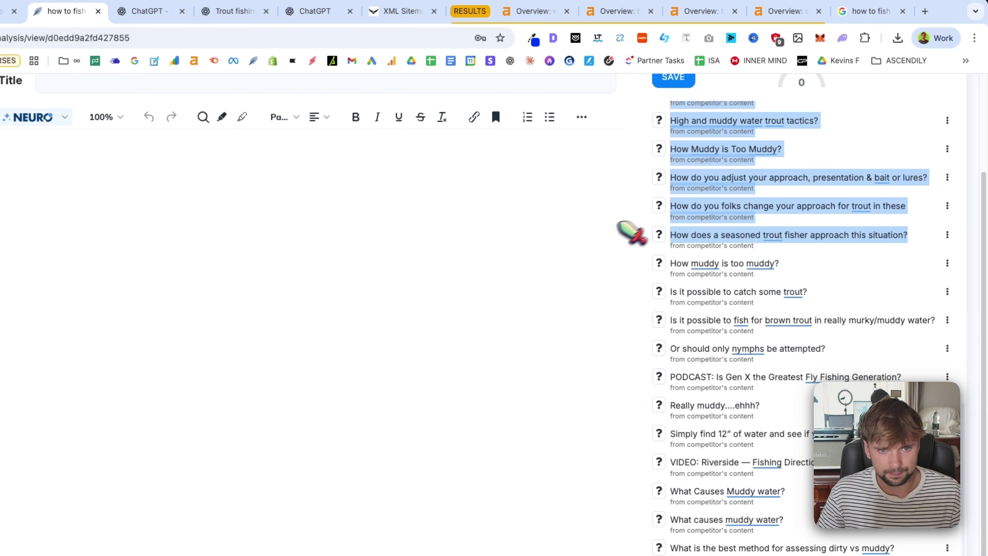
pyautogui.moveTo(631, 234); pyautogui.dragTo(186, 27)
# Select the entire Step 2 outline prompt in the Slite content briefs document
pyautogui.click(80, 28)
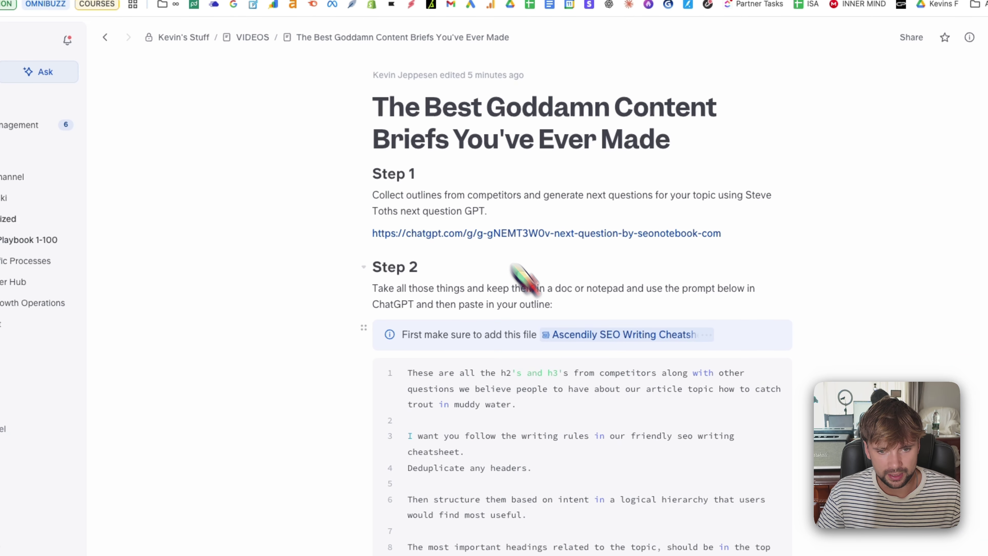
pyautogui.scroll(-6, 523, 278)
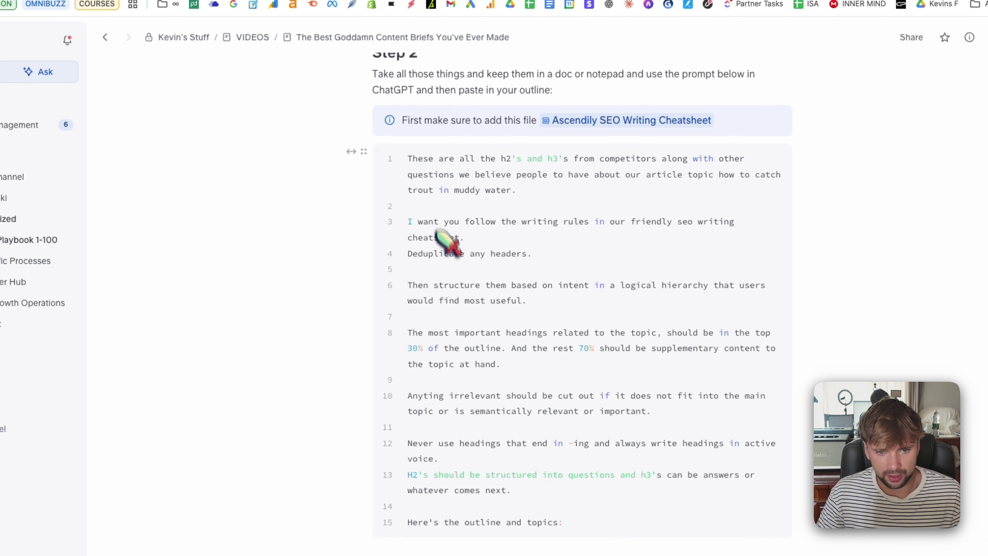
pyautogui.tripleClick(451, 161)
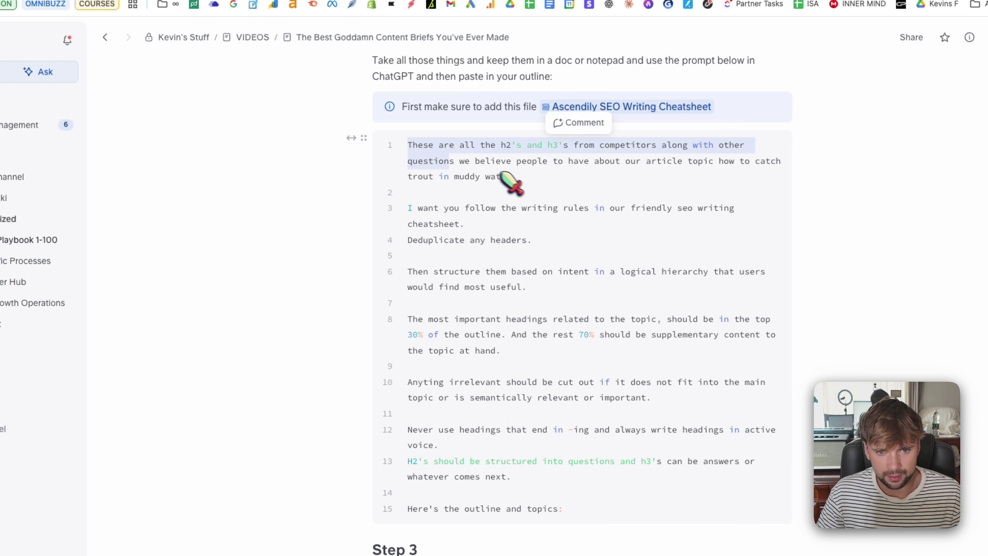
pyautogui.click(436, 159)
pyautogui.tripleClick(427, 167)
pyautogui.moveTo(427, 168); pyautogui.dragTo(606, 501)
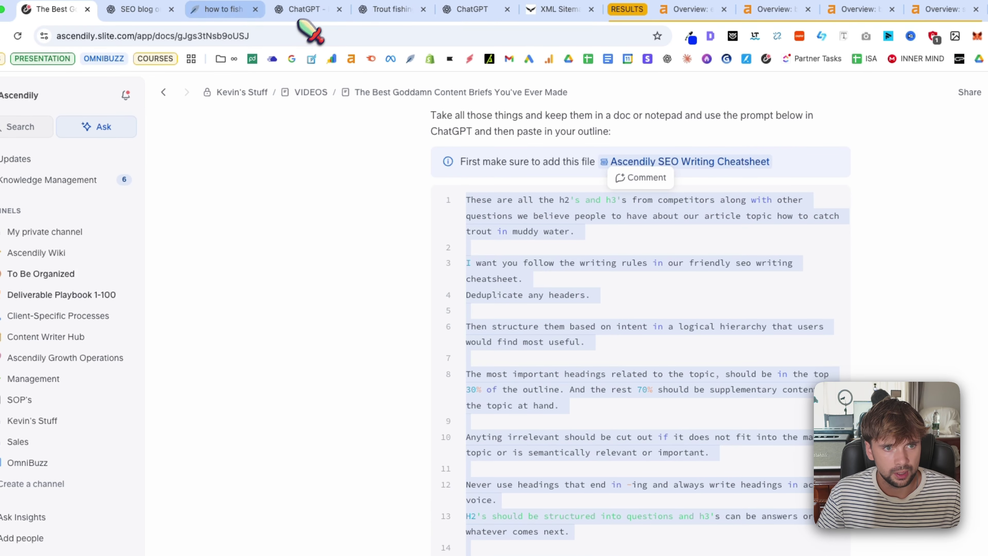
# Place the copied Step 2 outline prompt, ending in "Here's the outline:", in the message of the blank ChatGPT 5 chat
pyautogui.click(306, 10)
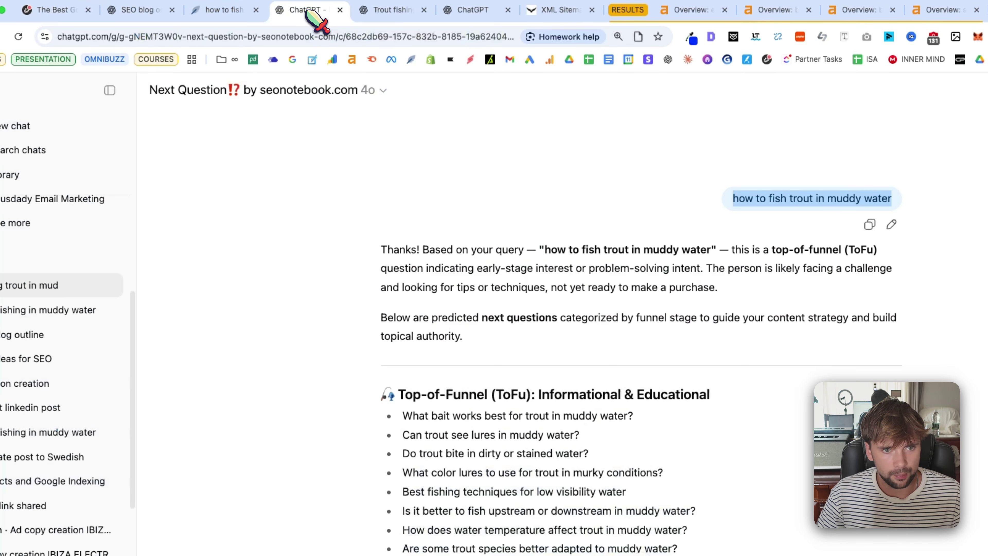
pyautogui.click(391, 15)
pyautogui.click(467, 9)
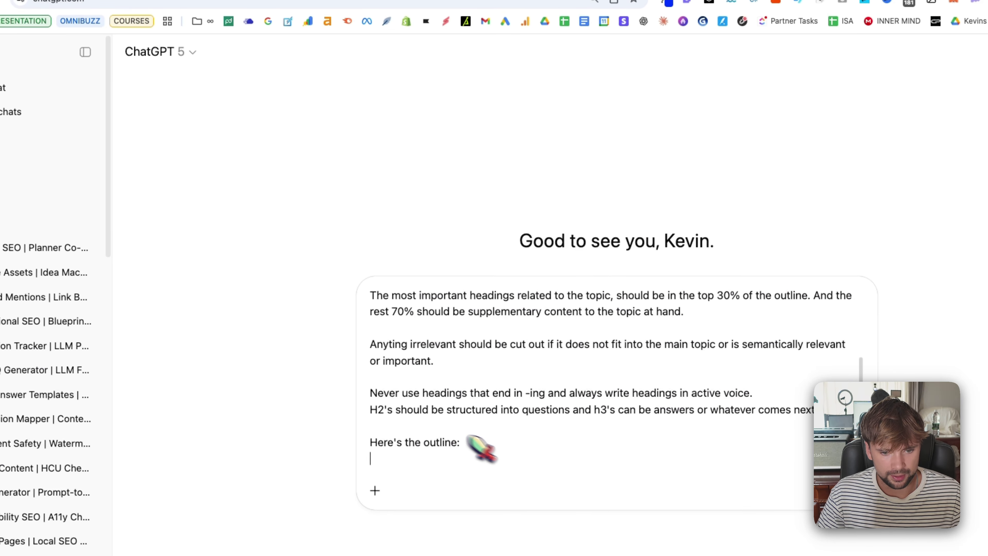
# Copy the Top-of-Funnel questions from the Next Question chat below the outline prompt, and end the last question with a question mark
pyautogui.click(365, 13)
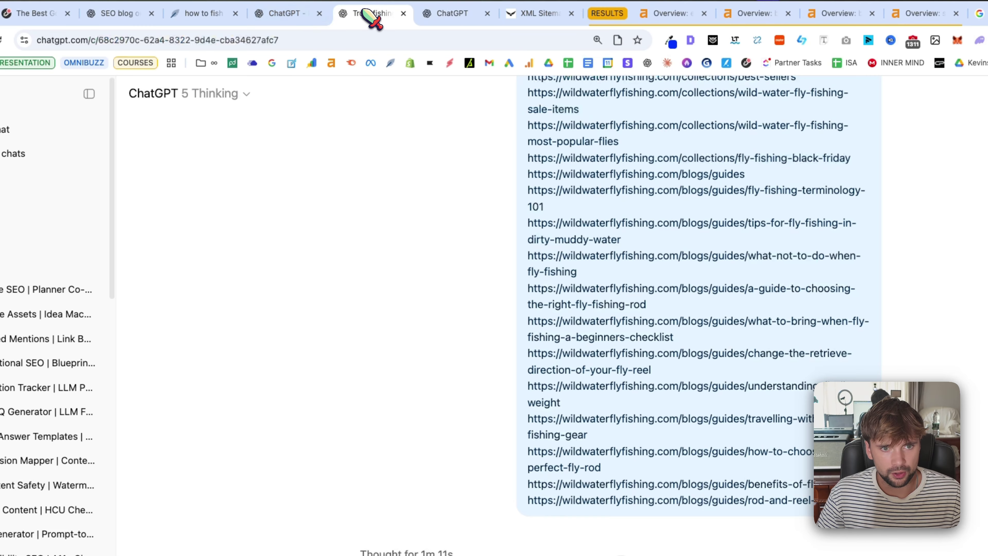
pyautogui.click(287, 13)
pyautogui.scroll(-4, 570, 448)
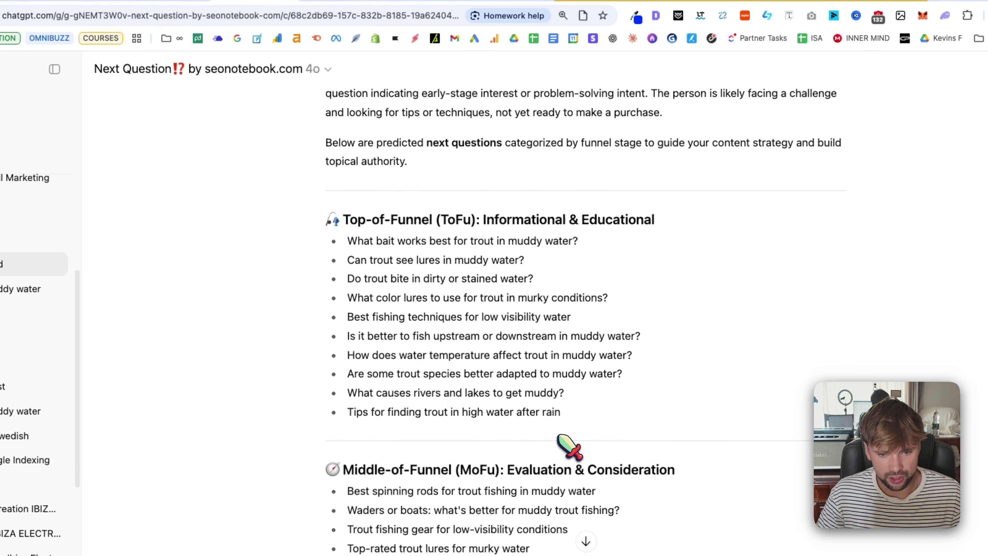
pyautogui.scroll(-2, 570, 448)
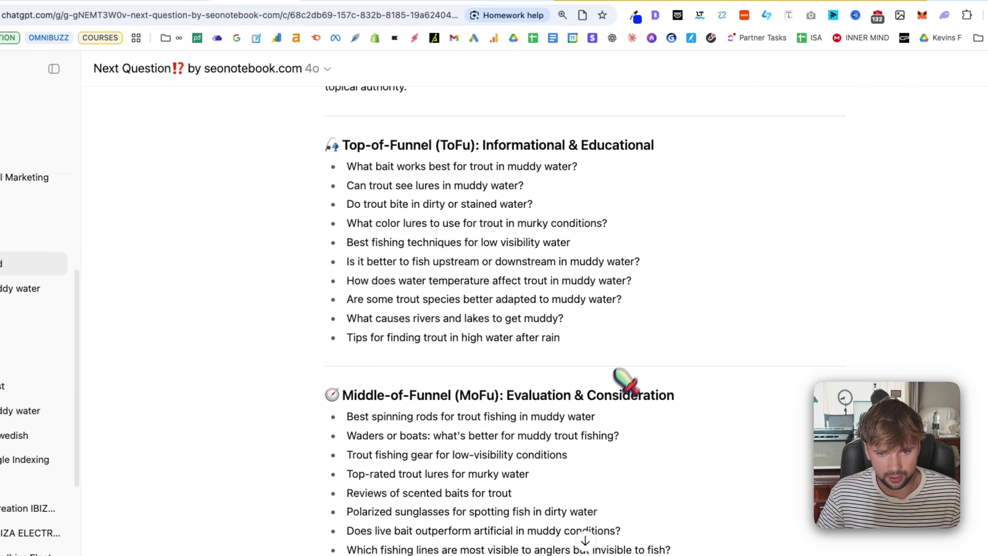
pyautogui.moveTo(624, 380); pyautogui.dragTo(359, 183)
pyautogui.press('super+c')
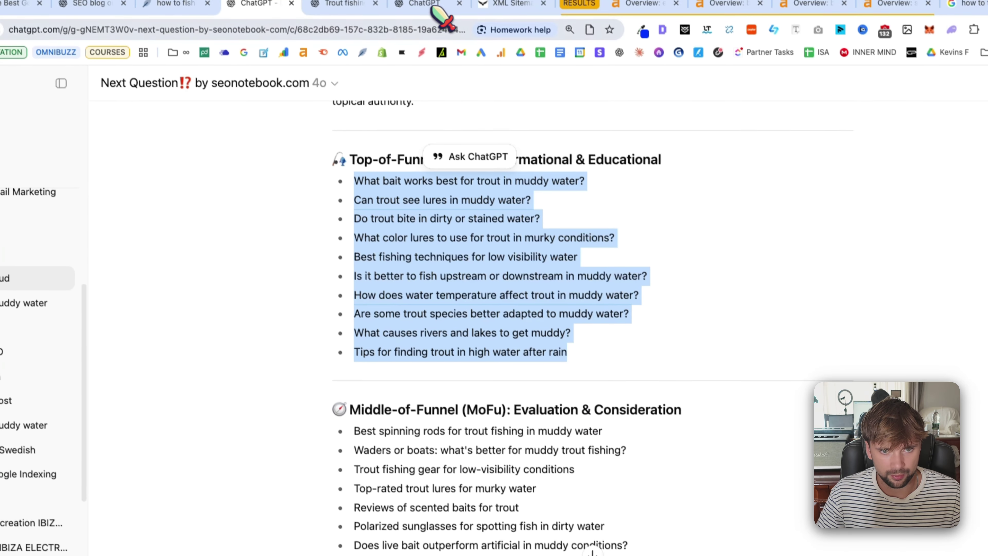
pyautogui.click(434, 8)
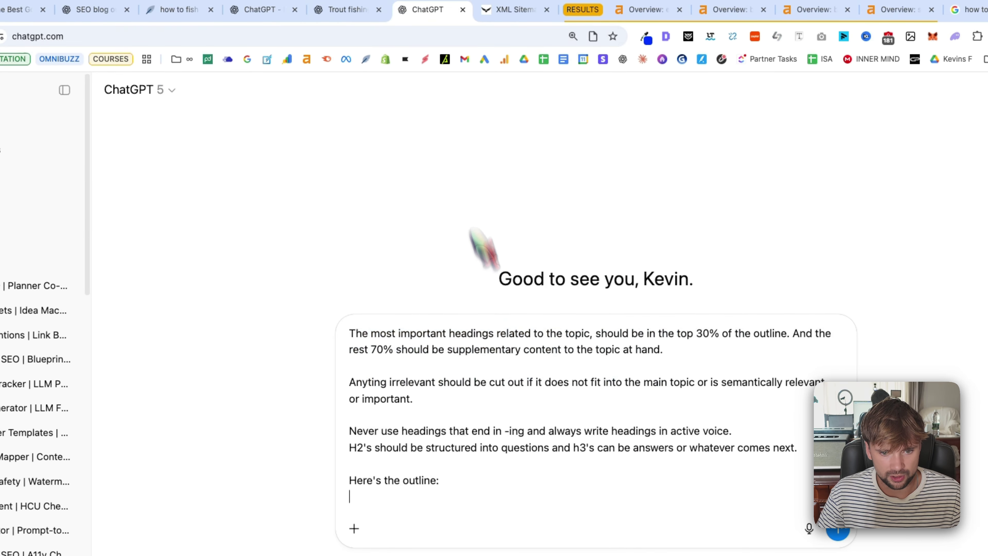
pyautogui.press('super+v')
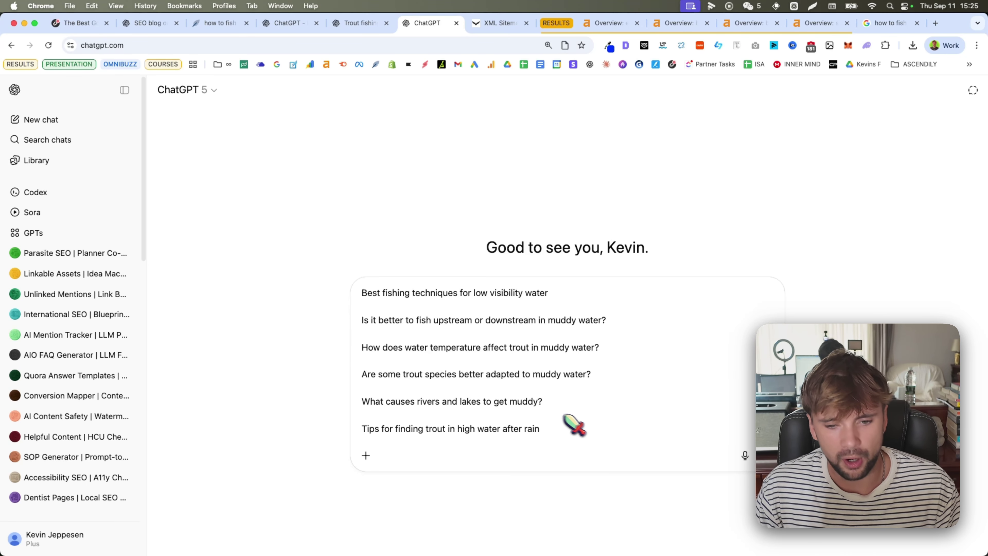
pyautogui.write('?')
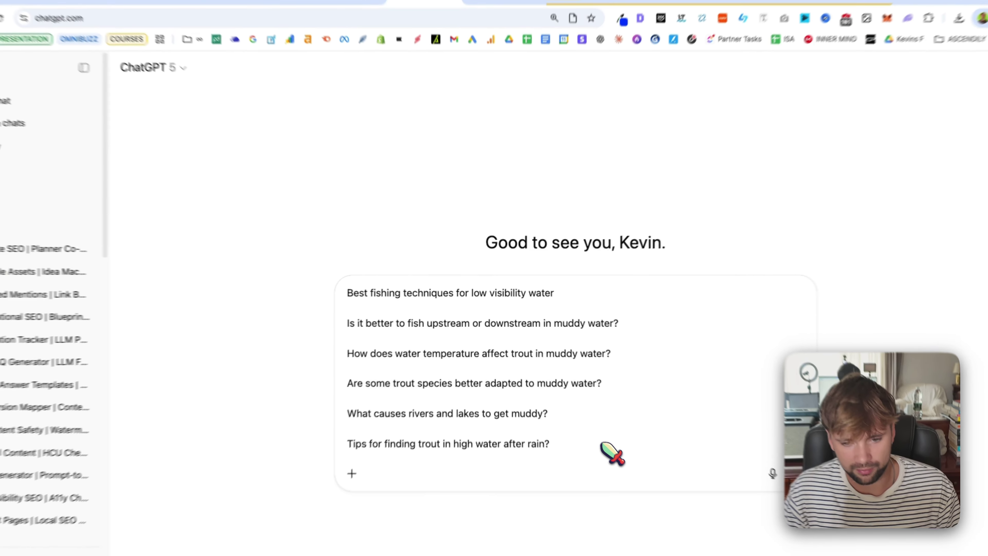
pyautogui.press('super+z')
pyautogui.press('super+shift+z')
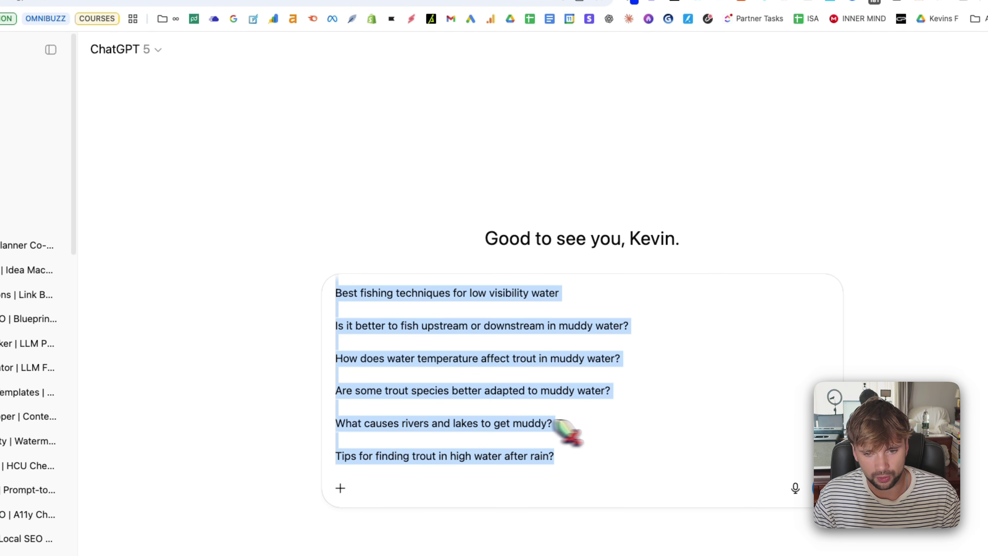
pyautogui.click(600, 420)
pyautogui.moveTo(619, 486); pyautogui.dragTo(347, 311)
pyautogui.click(653, 470)
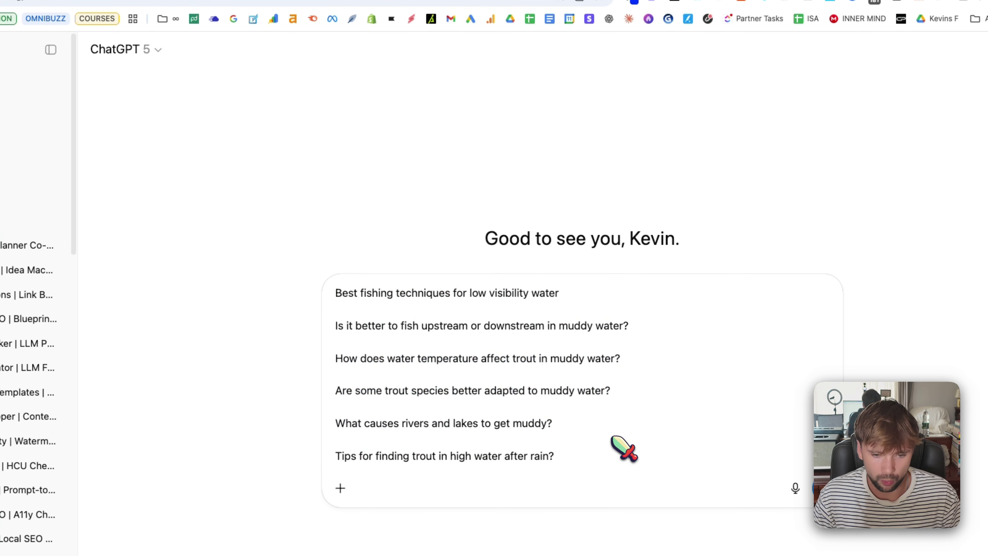
pyautogui.scroll(2, 588, 425)
# Append the highlighted NeuronWriter questions to the end of the ChatGPT outline prompt
pyautogui.click(202, 10)
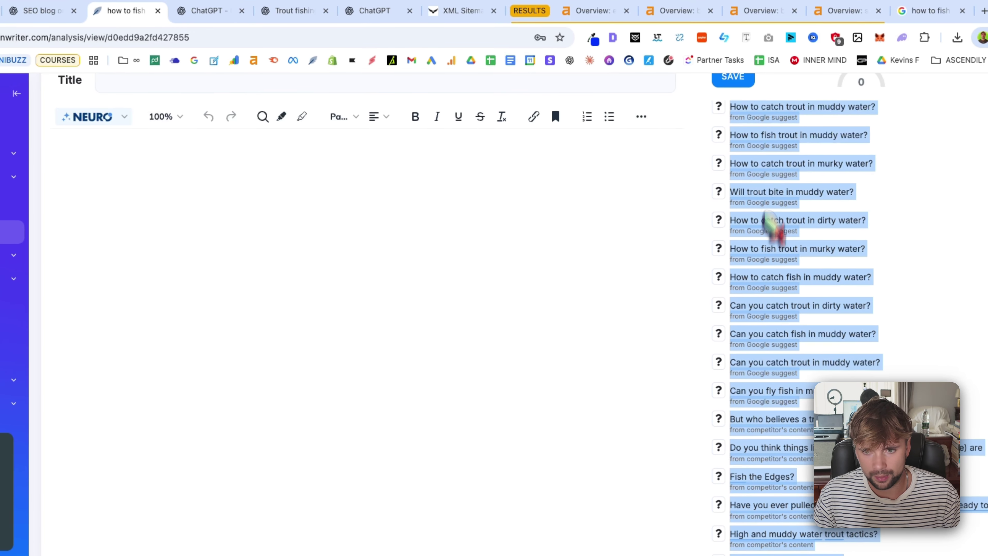
pyautogui.click(294, 11)
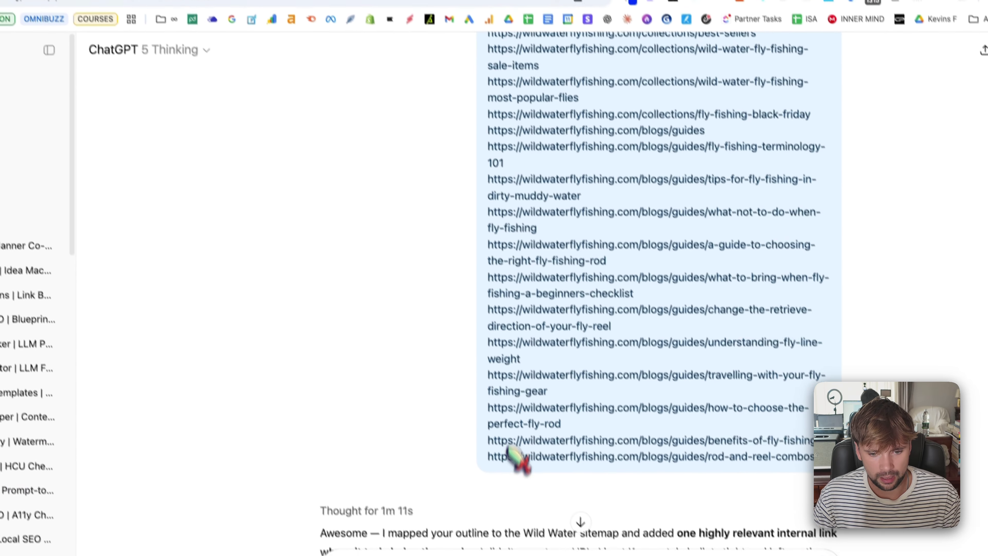
pyautogui.click(438, 8)
pyautogui.scroll(-10, 575, 462)
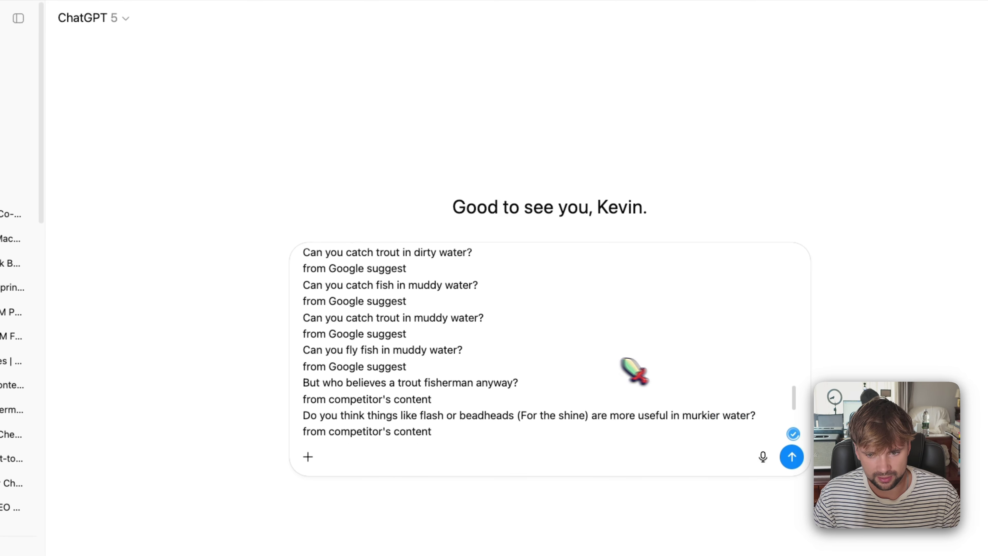
# Check the combined prompt and question list in the message, and submit it to ChatGPT
pyautogui.scroll(10, 599, 387)
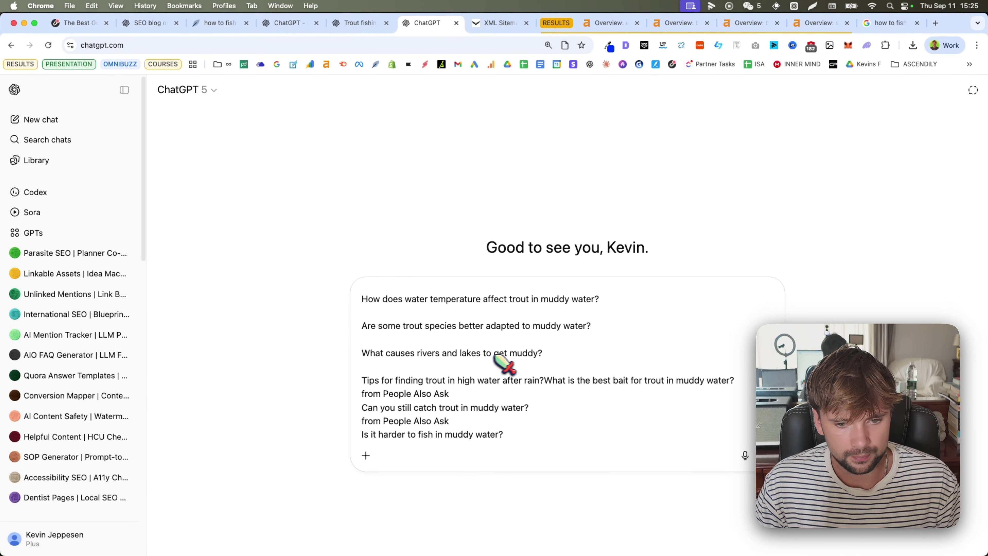
pyautogui.scroll(-3, 467, 350)
pyautogui.scroll(2, 513, 356)
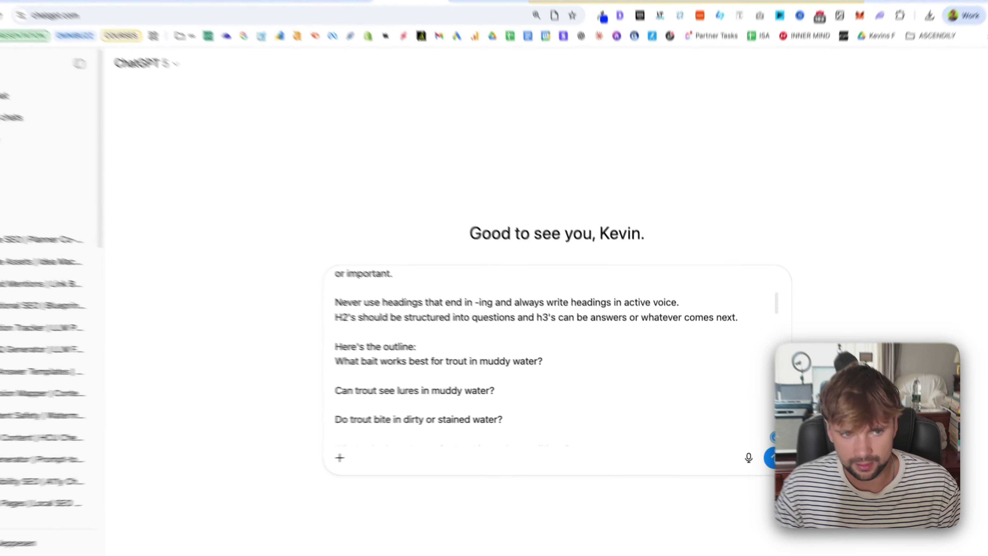
pyautogui.press('Return')
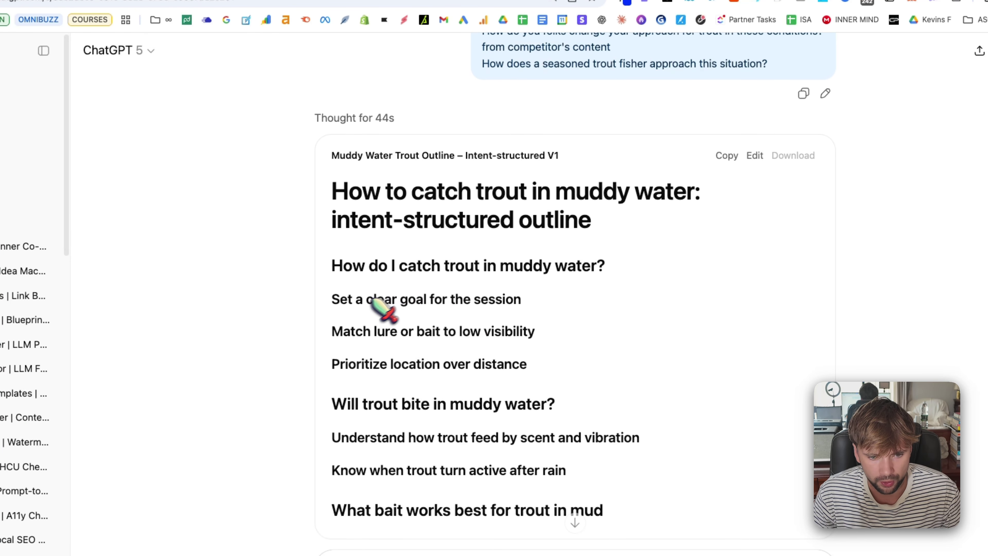
# Review the generated muddy water trout outline and the prompt that was submitted for it
pyautogui.moveTo(331, 153); pyautogui.dragTo(380, 173)
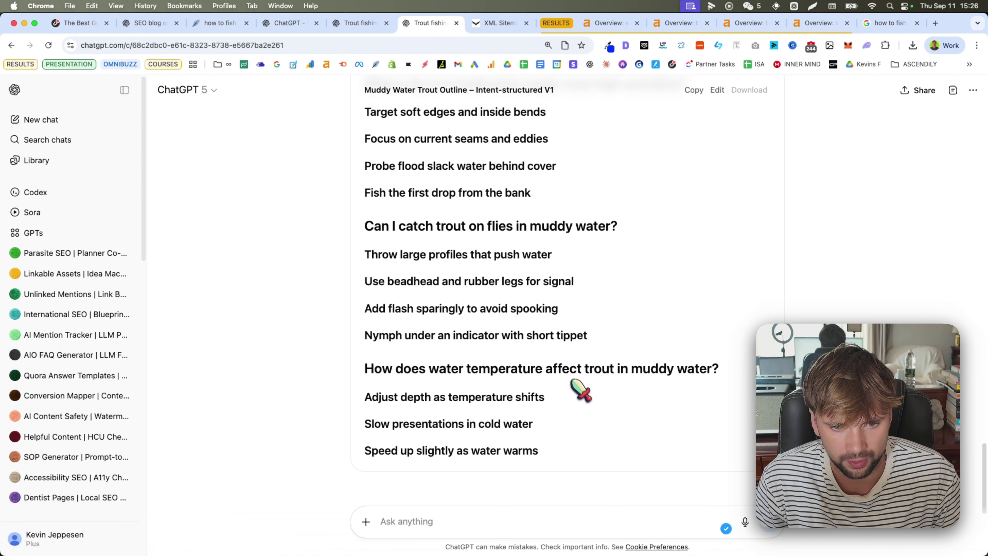
pyautogui.scroll(15, 580, 390)
pyautogui.scroll(-5, 551, 337)
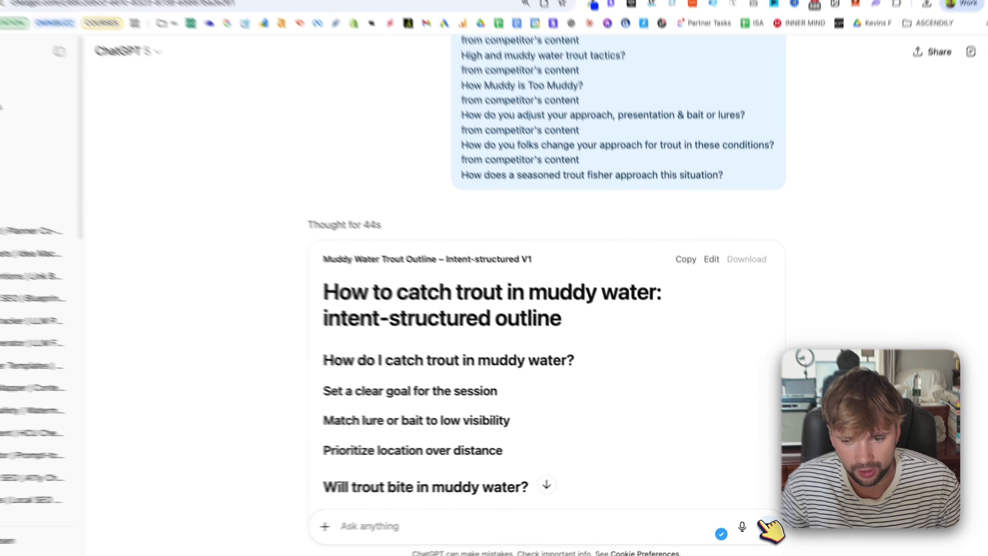
pyautogui.scroll(10, 661, 284)
pyautogui.scroll(-1, 623, 339)
pyautogui.scroll(-7, 599, 327)
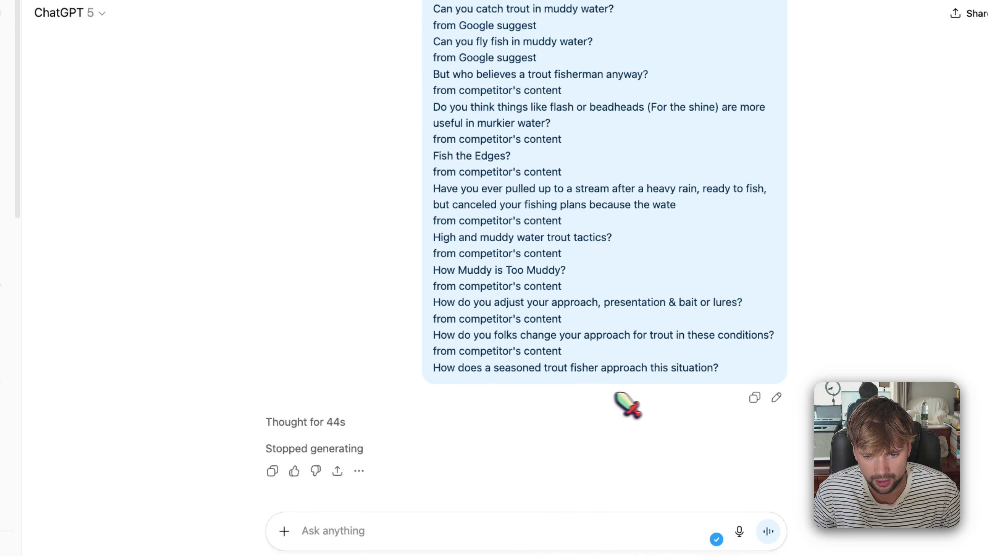
# Copy the entire submitted outline prompt with its questions into a new ChatGPT 5 chat
pyautogui.moveTo(614, 392); pyautogui.dragTo(439, 91)
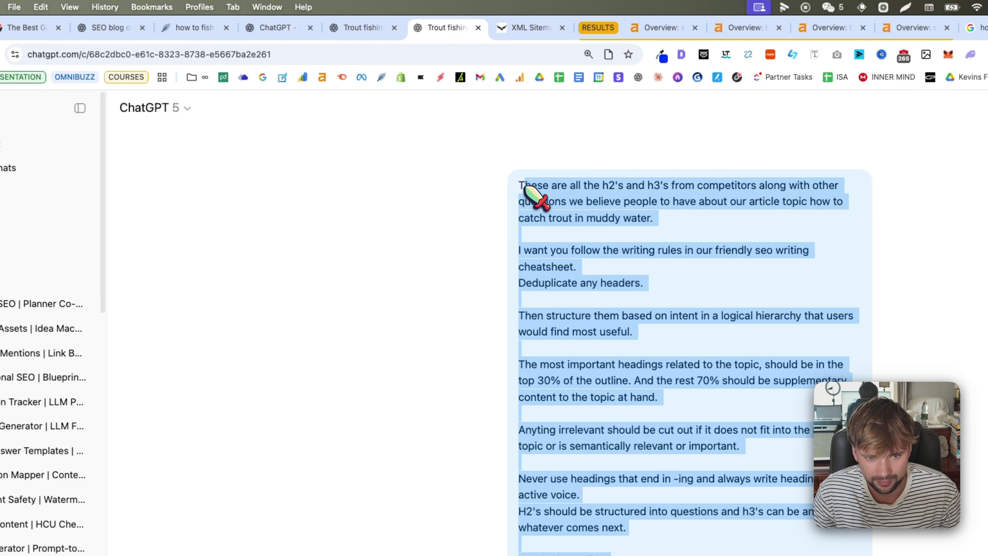
pyautogui.moveTo(525, 186); pyautogui.dragTo(520, 187)
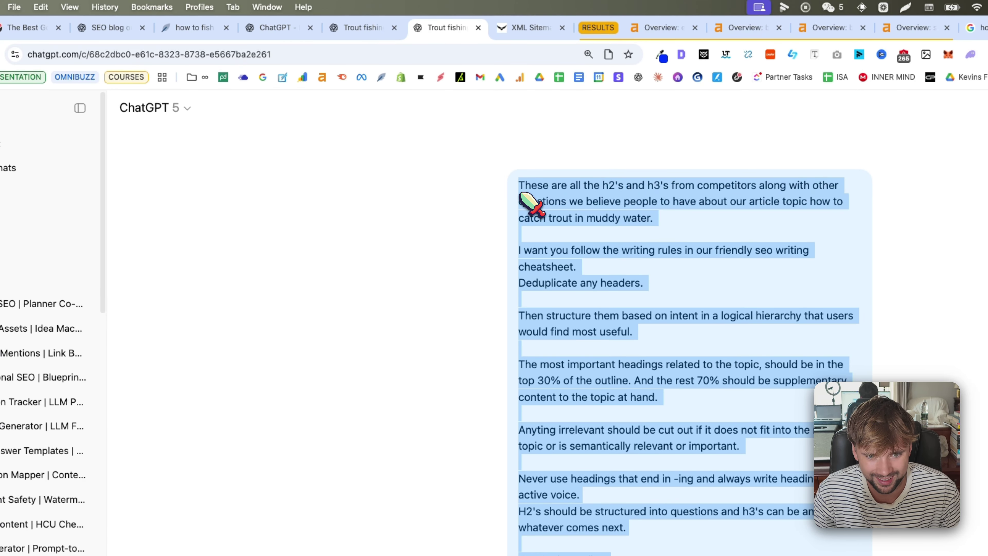
pyautogui.click(183, 108)
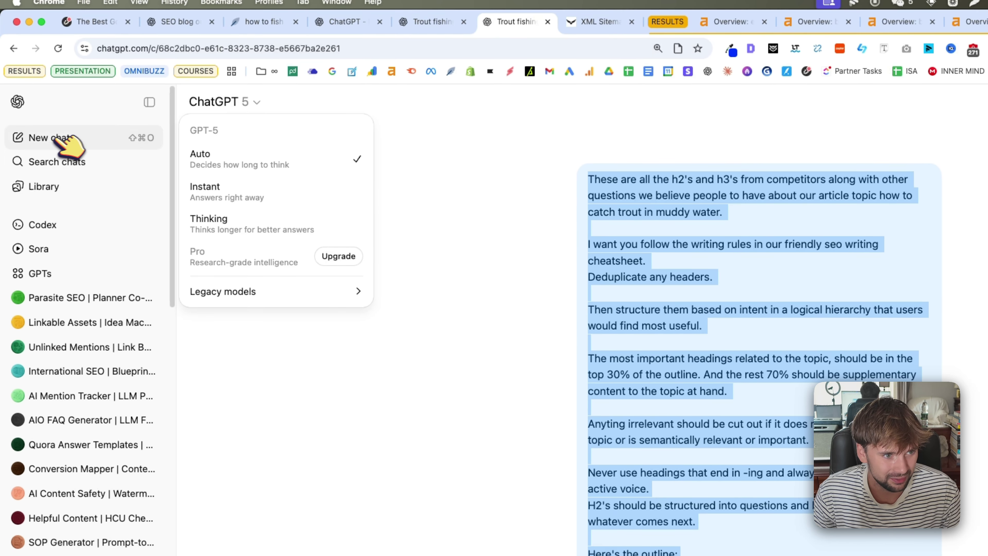
pyautogui.click(58, 138)
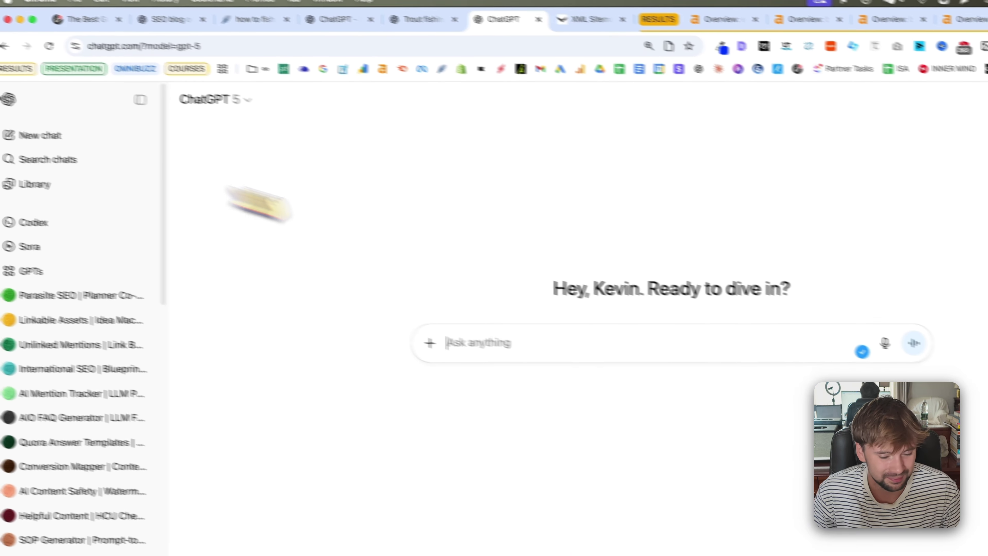
pyautogui.press('super+v')
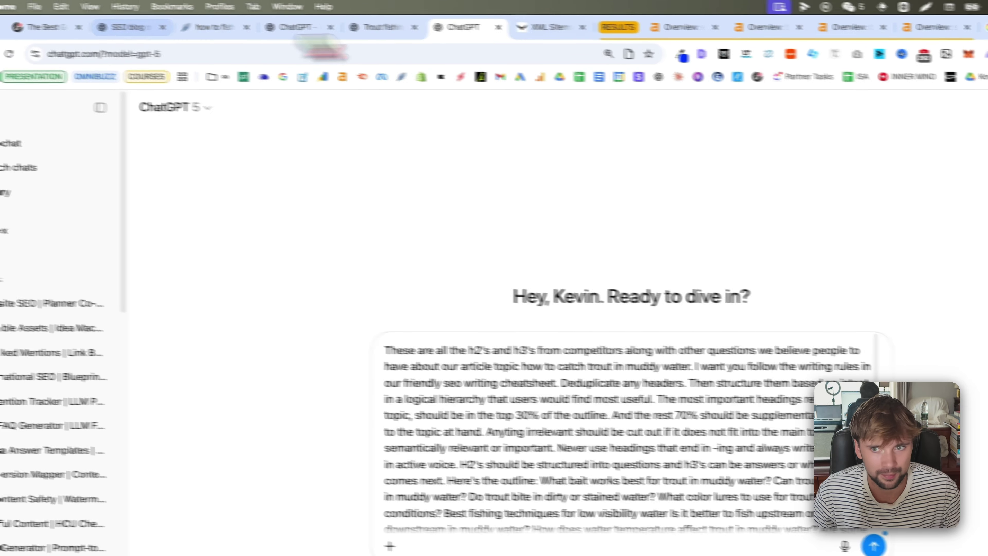
# Attach the downloaded Writing Style Guidelines.txt to the prompt, and check the file requirement in the Slite content briefs document
pyautogui.click(898, 38)
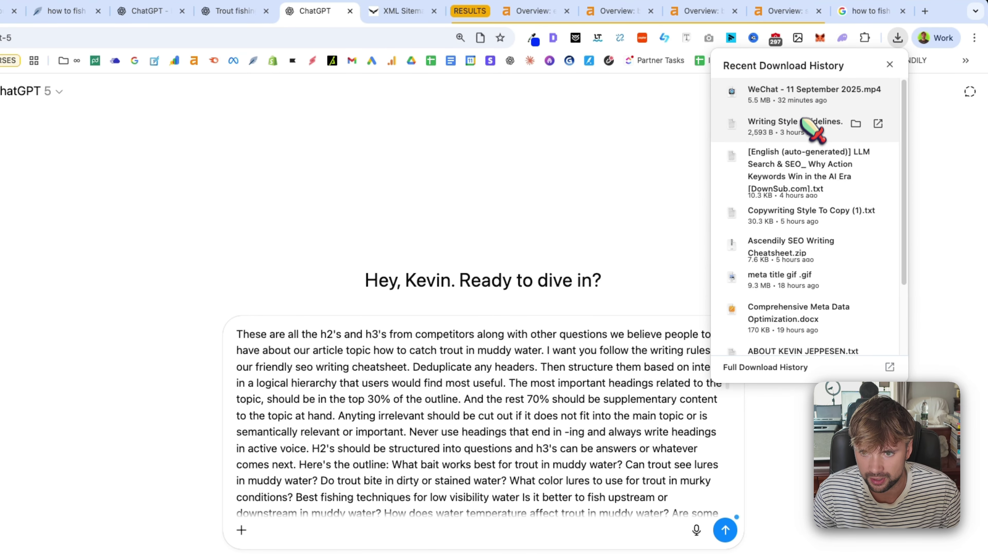
pyautogui.moveTo(811, 140); pyautogui.dragTo(502, 421)
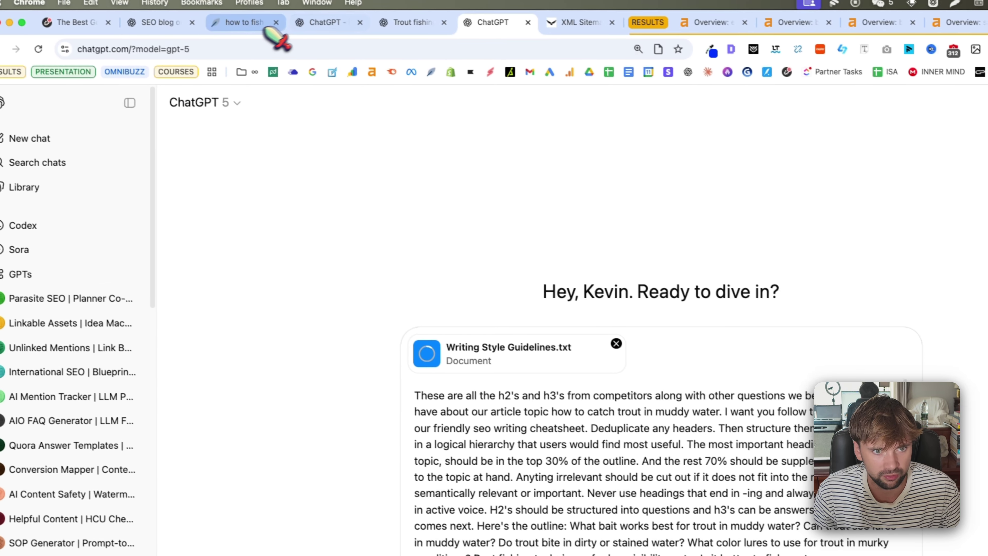
pyautogui.click(83, 25)
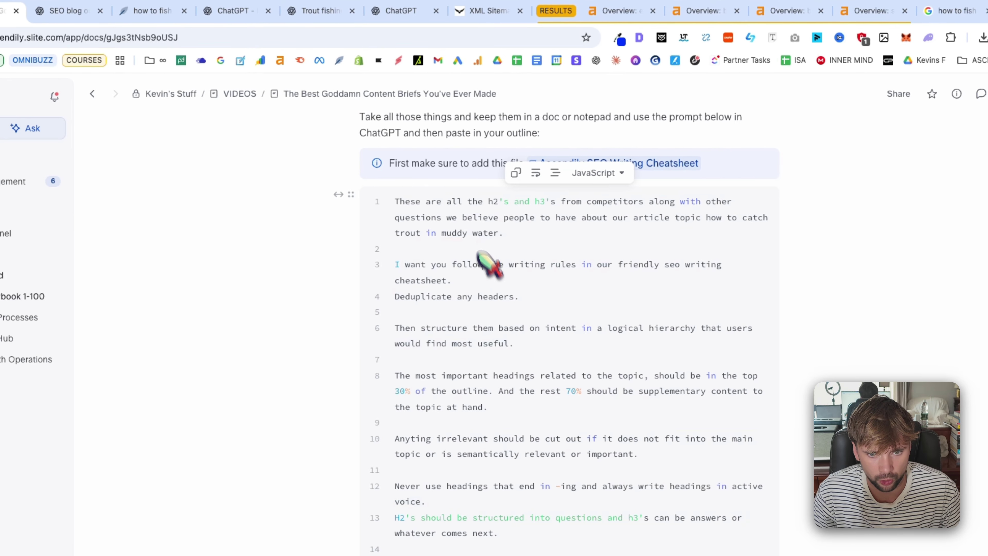
pyautogui.click(715, 155)
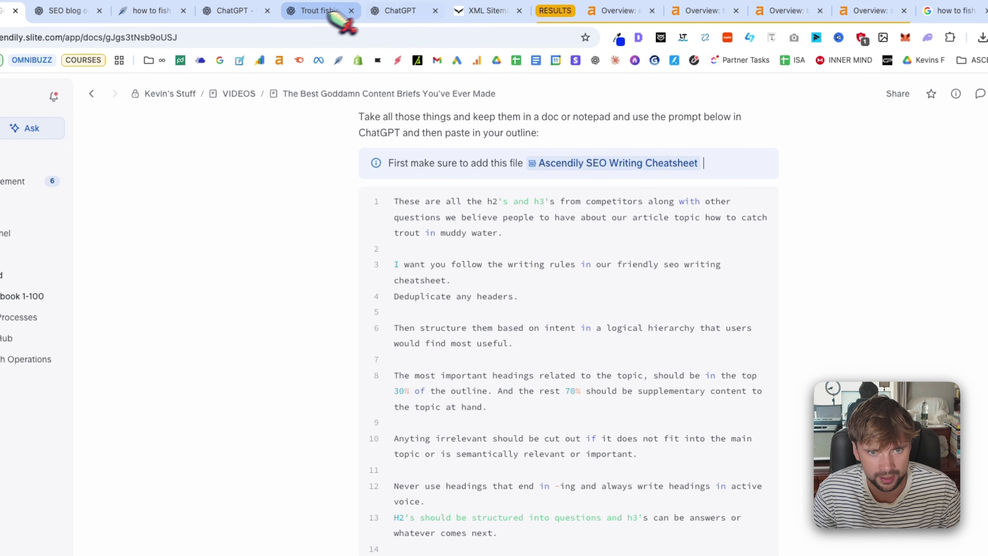
pyautogui.click(404, 11)
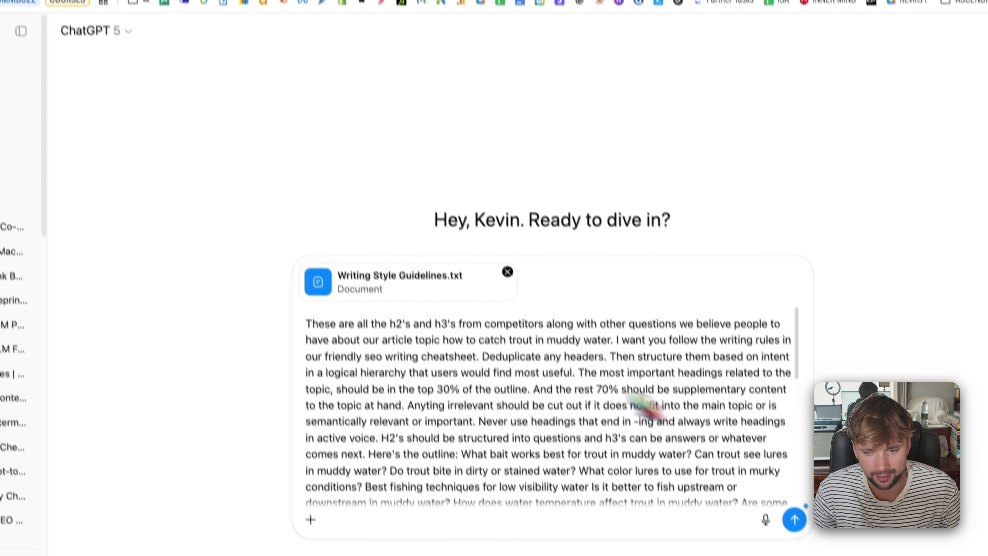
# Look over the pasted questions and submit the outline prompt together with the attached guidelines file
pyautogui.scroll(-10, 658, 471)
pyautogui.scroll(10, 525, 378)
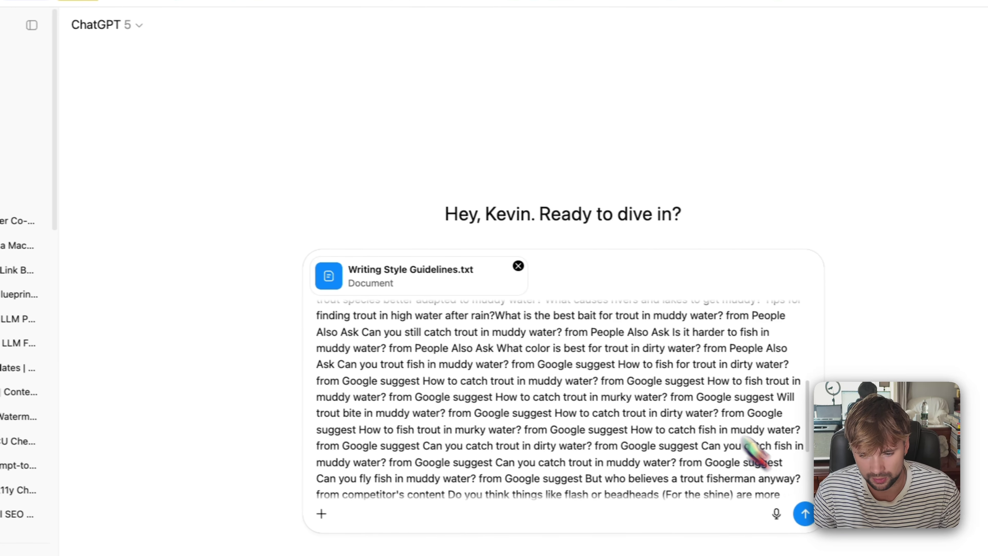
pyautogui.click(789, 500)
# Switch to the Slite content briefs document and examine its step instructions, including the Step 3 bullet-point prompt
pyautogui.press('super+1')
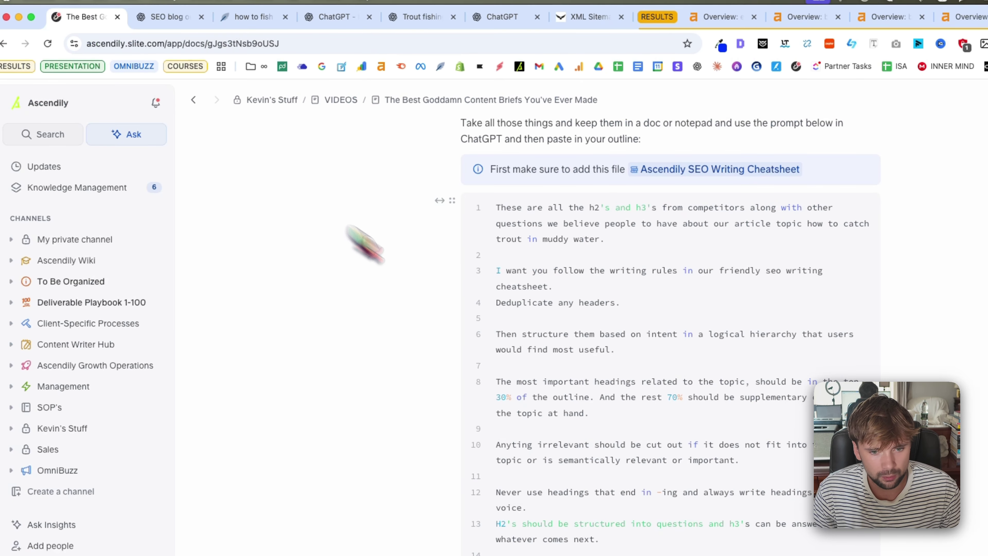
pyautogui.scroll(-15, 453, 272)
pyautogui.scroll(8, 412, 300)
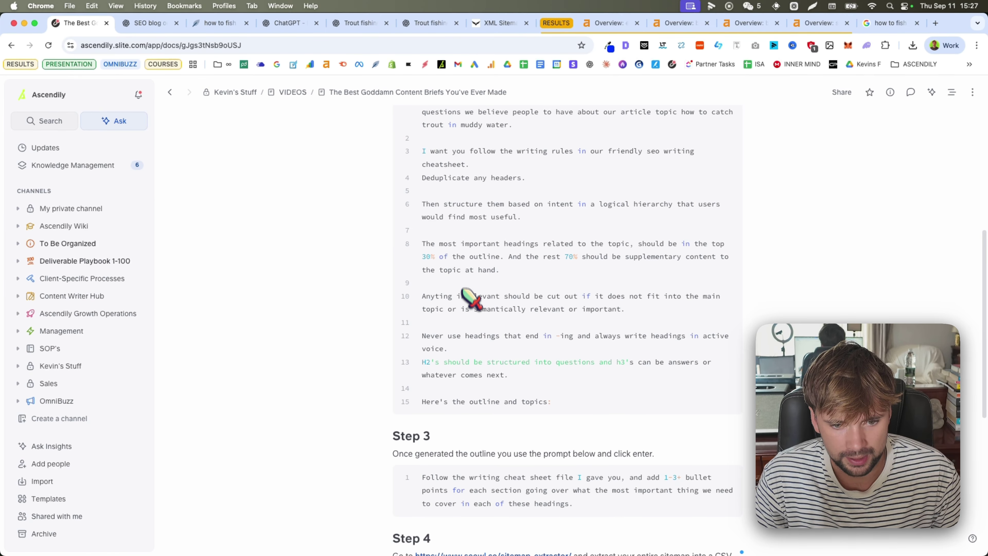
pyautogui.scroll(-3, 470, 298)
pyautogui.scroll(10, 459, 349)
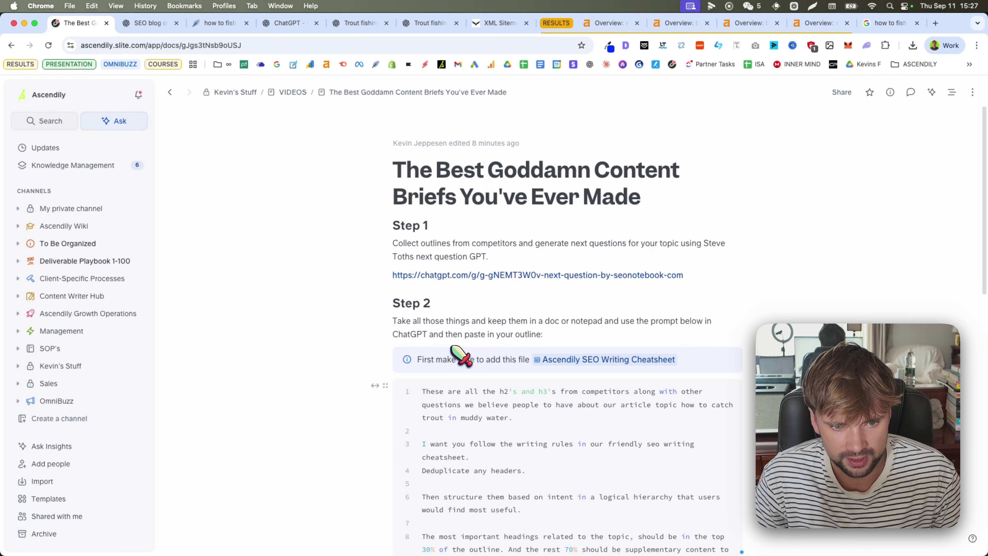
pyautogui.scroll(-15, 459, 357)
pyautogui.scroll(5, 441, 337)
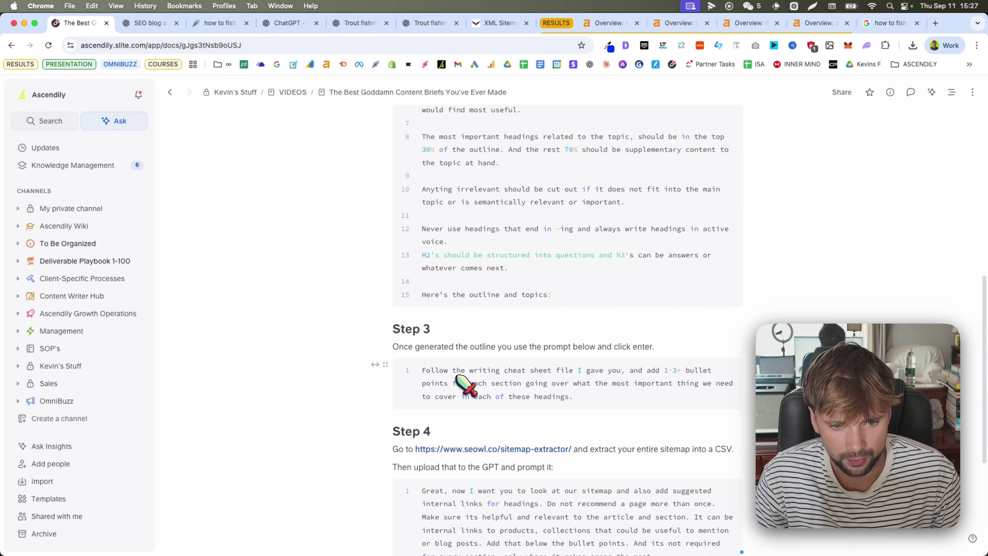
# Examine the Step 3 bullet-point prompt and the Step 2 prompt's 30%/70% rule for prioritizing outline headings
pyautogui.scroll(-3, 463, 381)
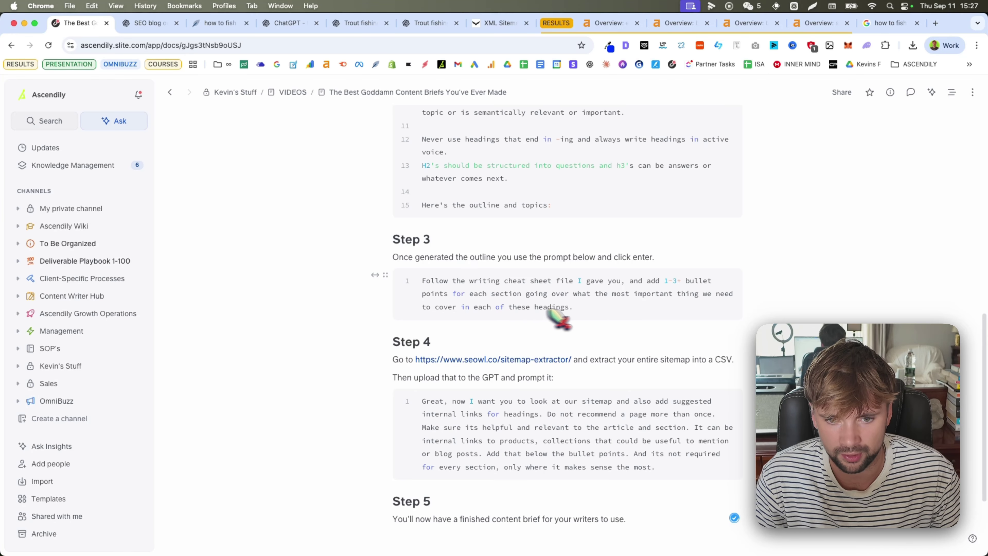
pyautogui.moveTo(571, 308); pyautogui.dragTo(423, 282)
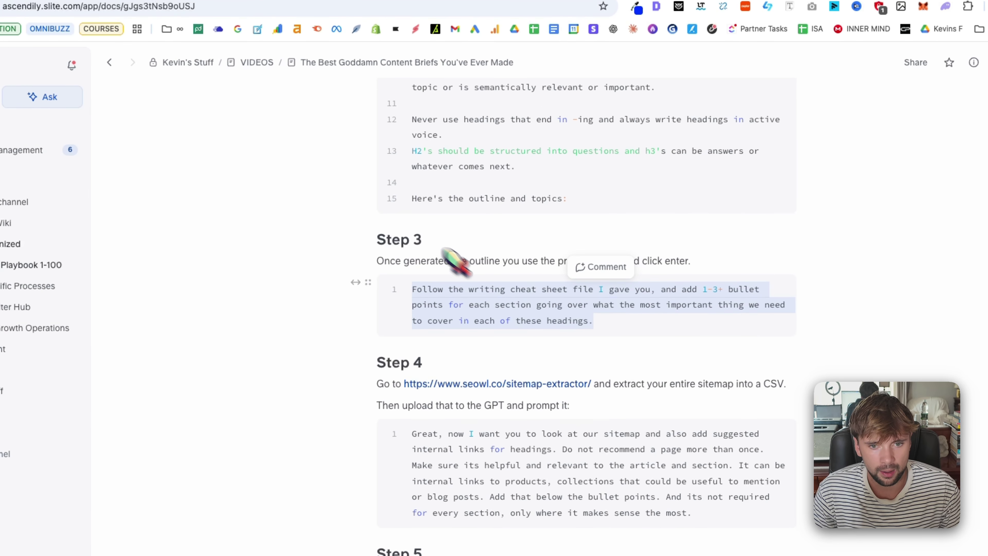
pyautogui.scroll(9, 513, 294)
pyautogui.scroll(-1, 513, 327)
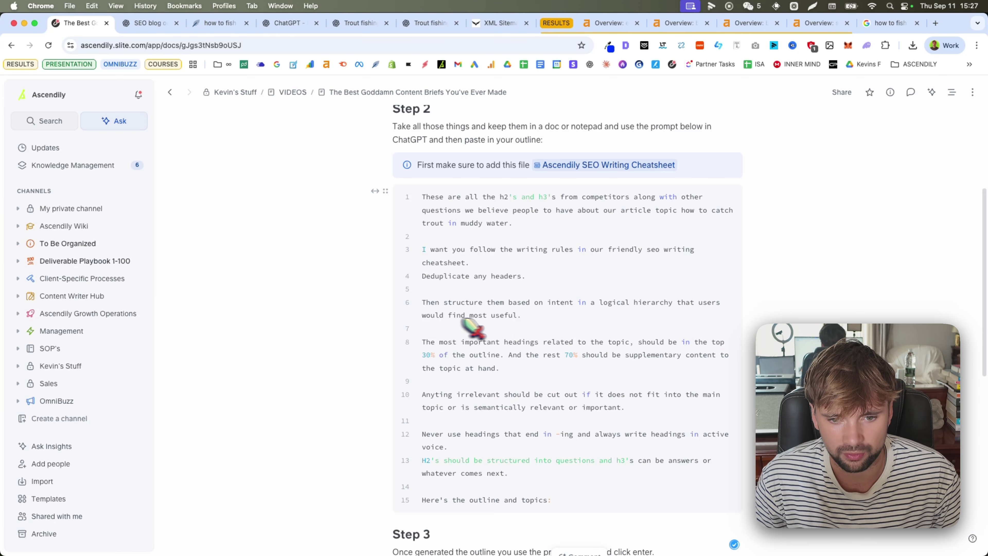
pyautogui.scroll(-1, 518, 327)
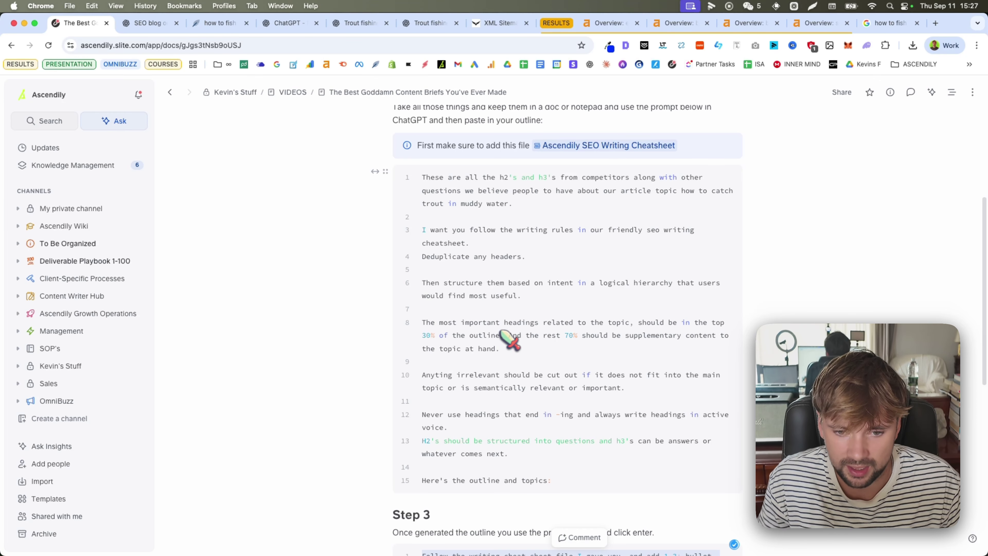
pyautogui.moveTo(506, 335); pyautogui.dragTo(546, 349)
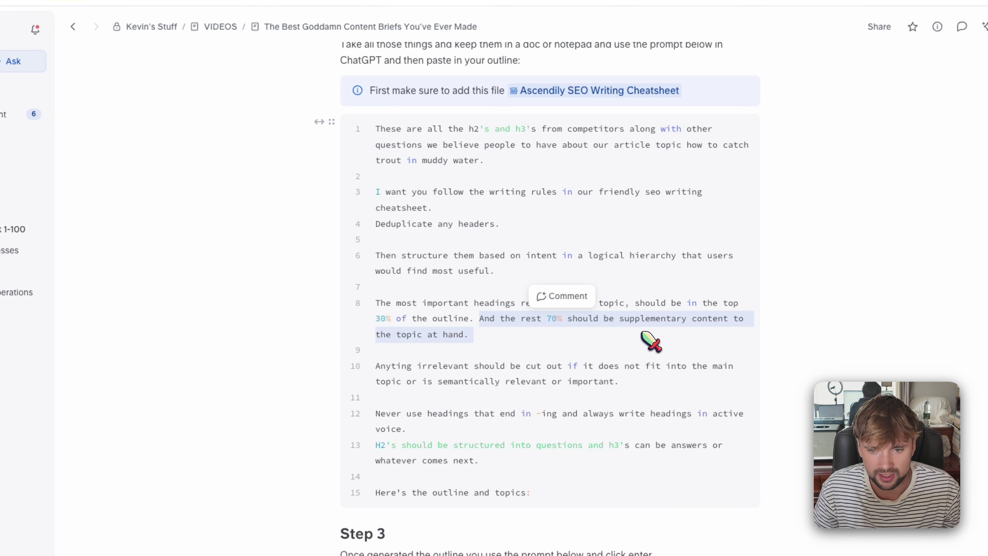
pyautogui.click(628, 337)
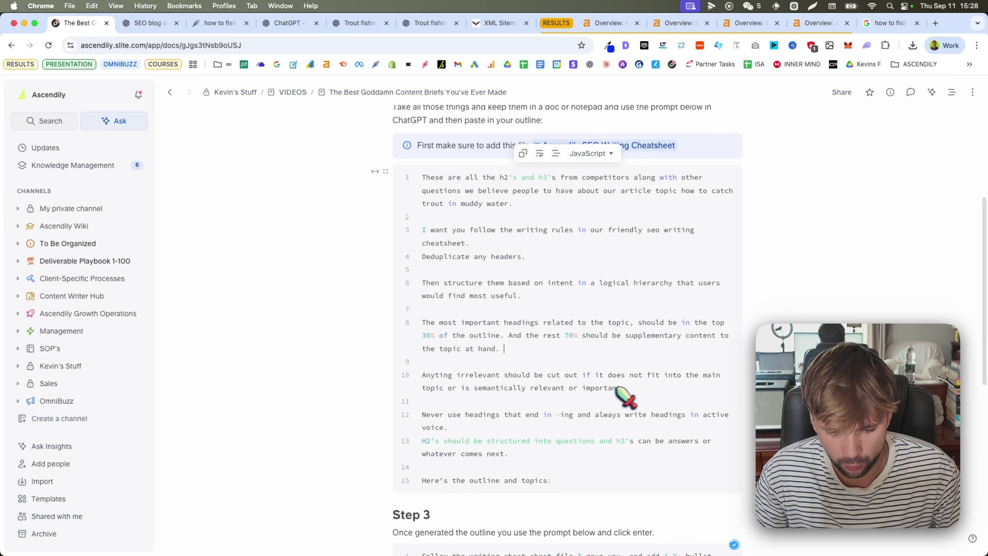
# Examine the Step 2 prompt's rules on active-voice headings and question-style H2s, plus its closing outline line
pyautogui.moveTo(469, 431); pyautogui.dragTo(495, 418)
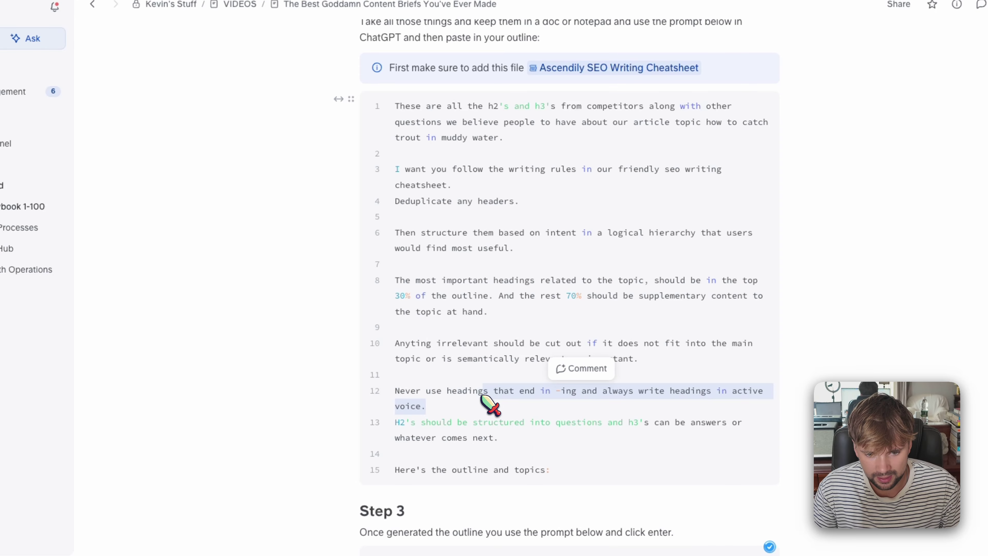
pyautogui.click(530, 393)
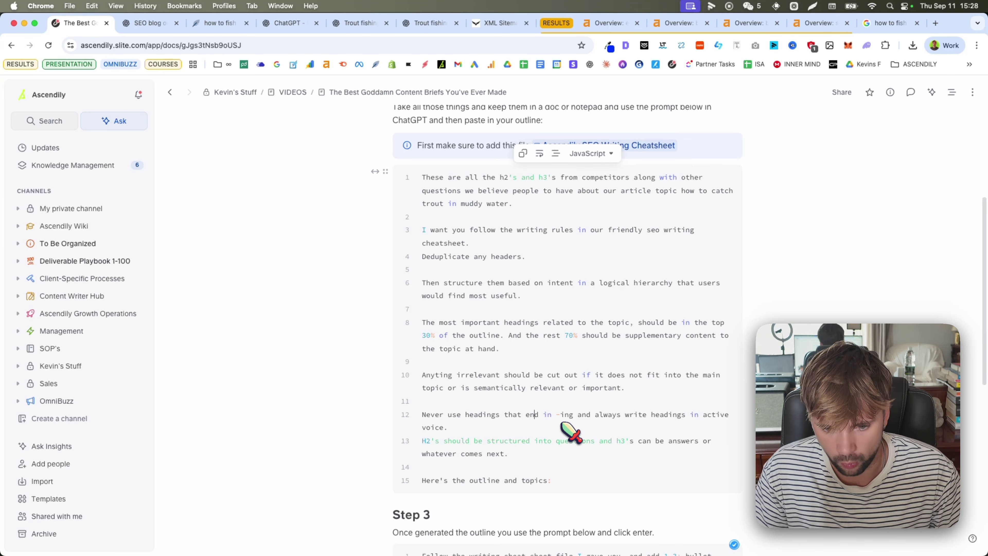
pyautogui.press('Down')
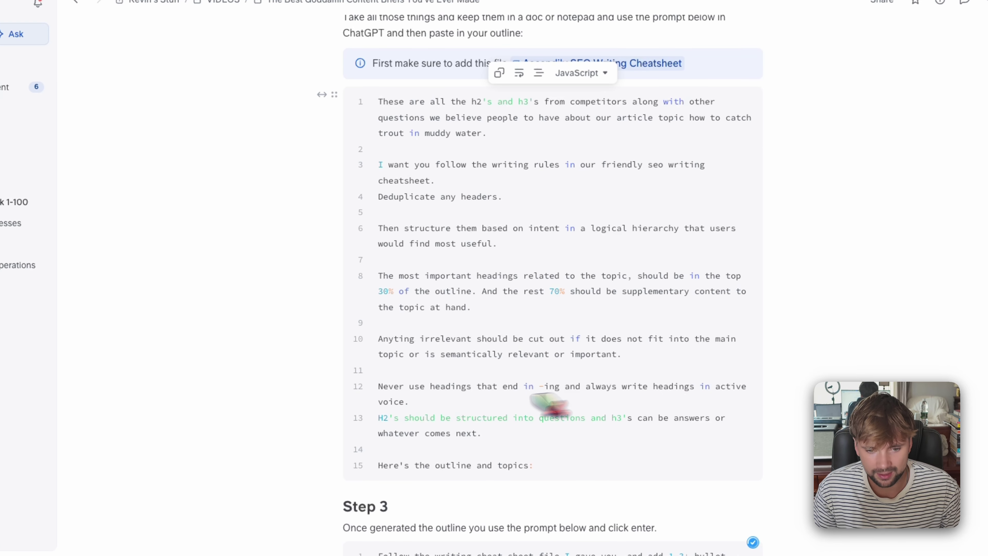
pyautogui.moveTo(378, 415); pyautogui.dragTo(638, 451)
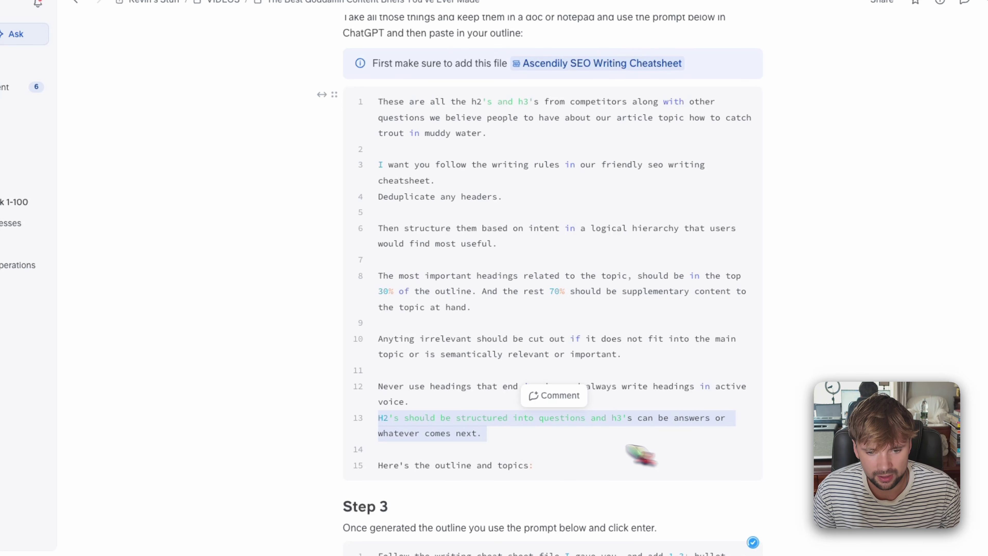
pyautogui.click(560, 459)
pyautogui.moveTo(560, 466); pyautogui.dragTo(389, 463)
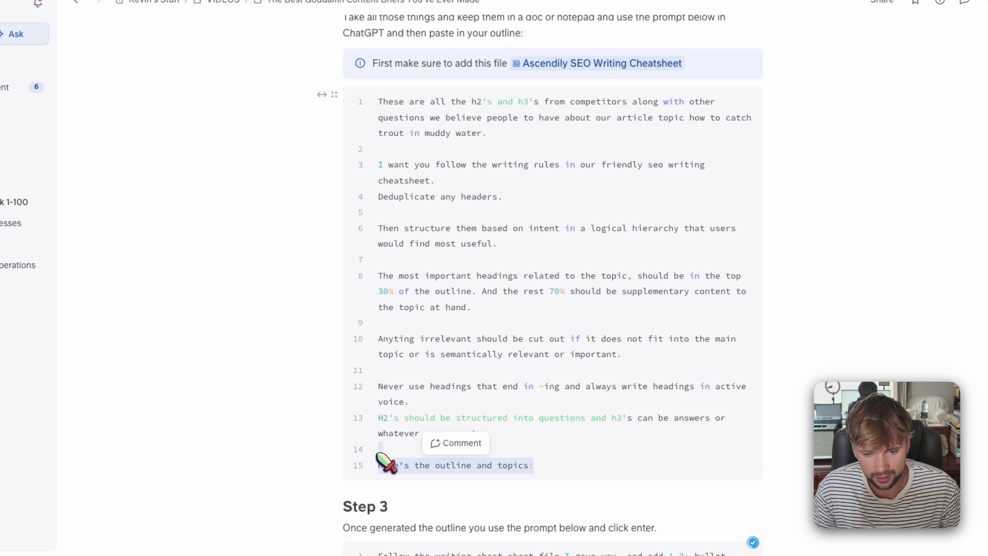
pyautogui.click(401, 444)
pyautogui.scroll(-6, 413, 453)
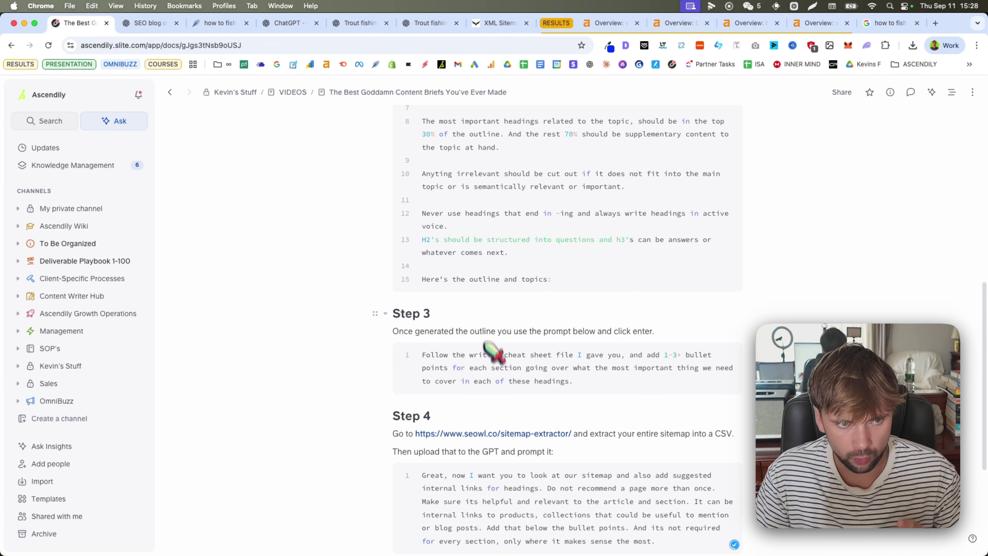
# Switch to the ChatGPT 5 chat holding the submitted outline prompt and review the generated trout outline's H2 and H3 headings
pyautogui.click(144, 23)
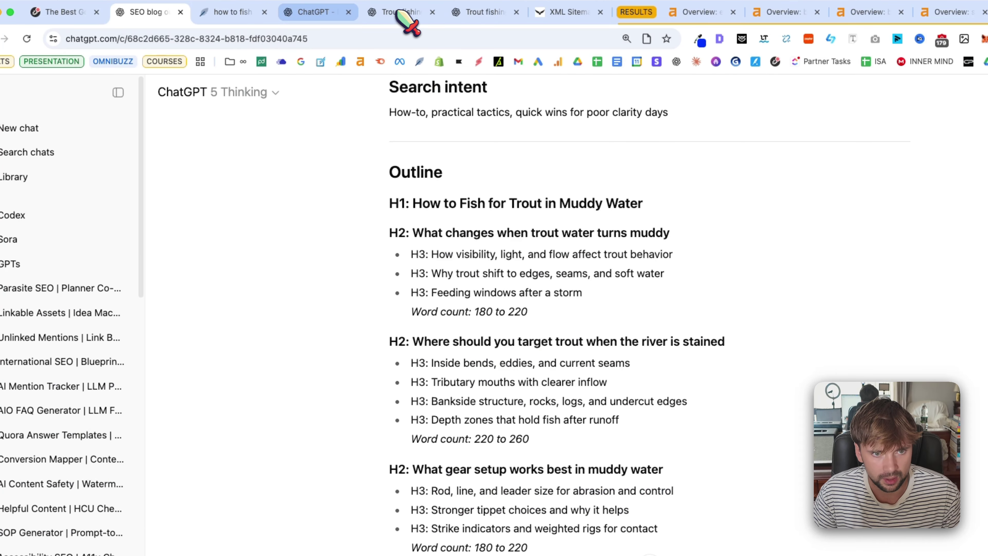
pyautogui.click(342, 23)
pyautogui.click(321, 11)
pyautogui.click(480, 13)
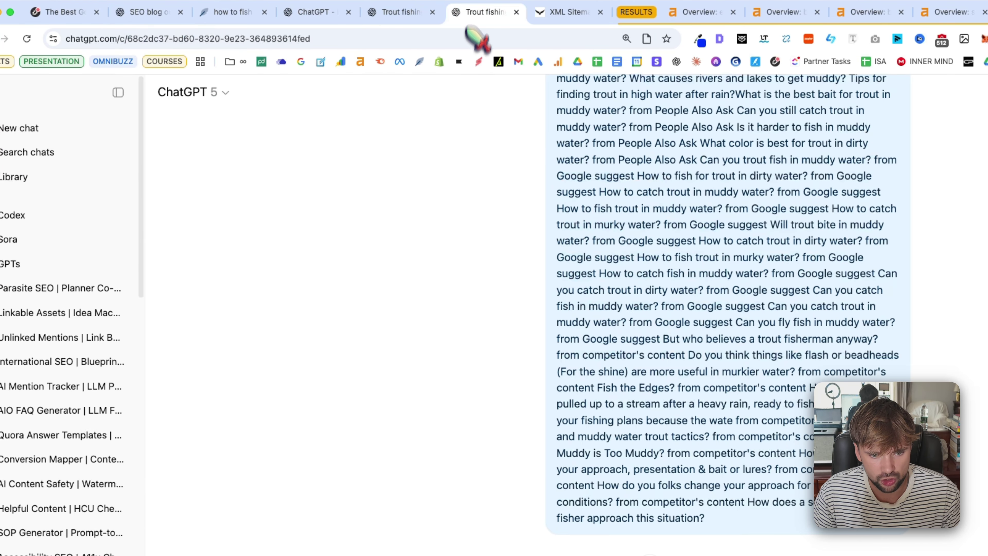
pyautogui.scroll(-10, 521, 350)
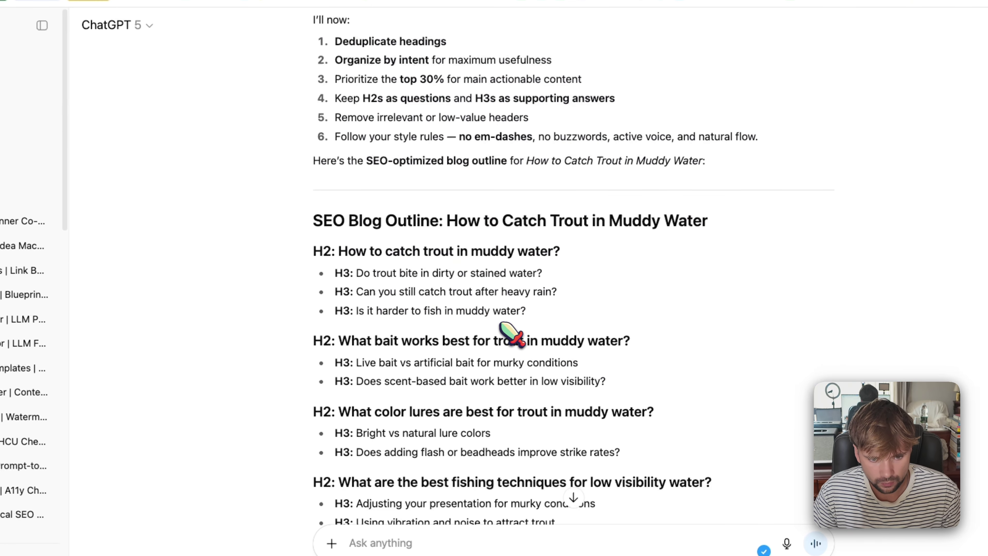
pyautogui.scroll(-15, 506, 335)
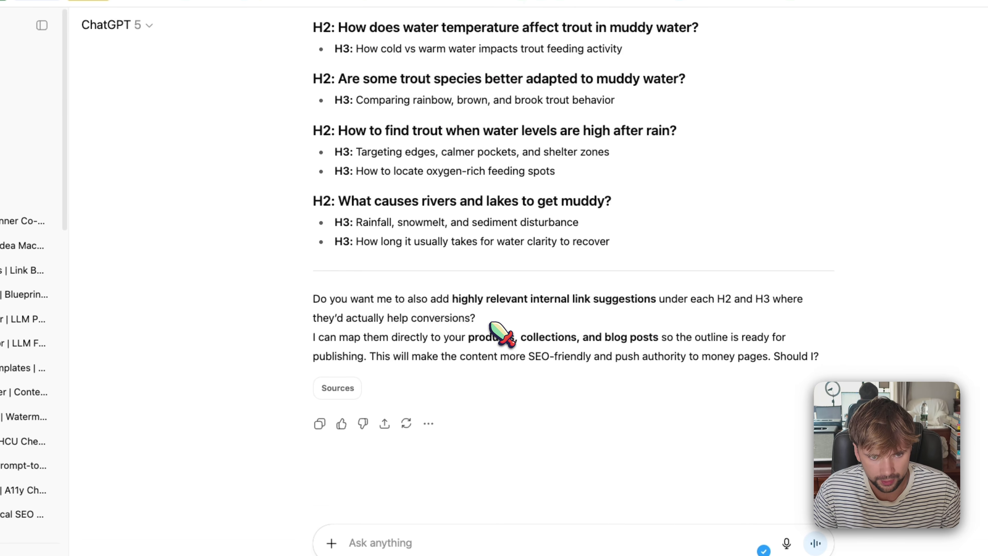
pyautogui.scroll(15, 506, 333)
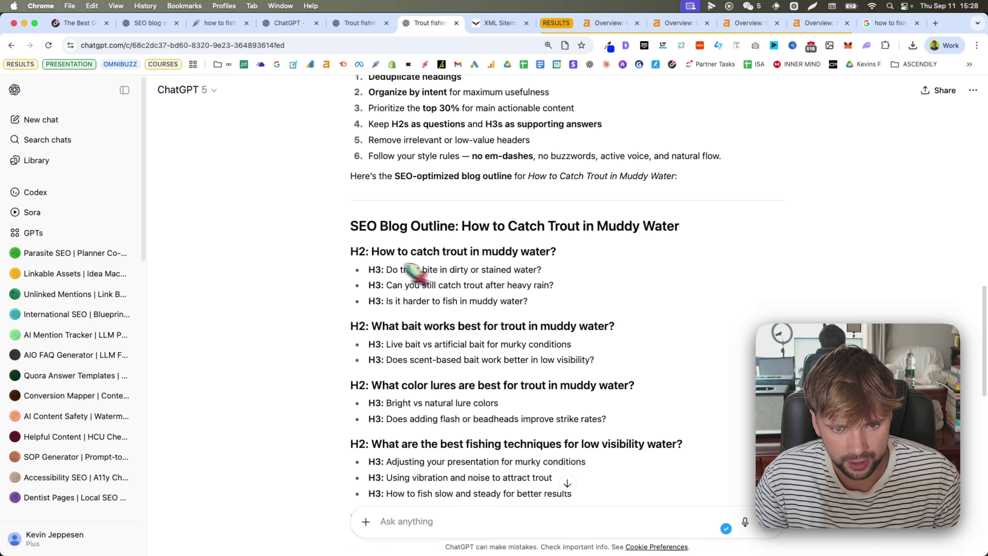
pyautogui.scroll(-5, 428, 280)
pyautogui.scroll(-5, 436, 286)
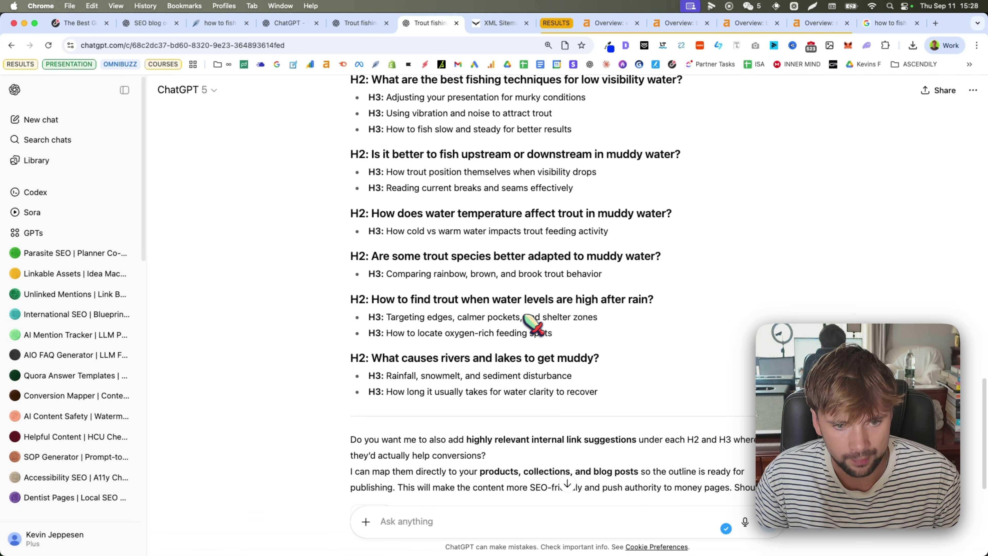
pyautogui.scroll(-2, 605, 386)
# Copy the Step 3 prompt asking for 1-3+ bullet points per section from the Slite document and submit it in the ChatGPT outline chat
pyautogui.click(83, 23)
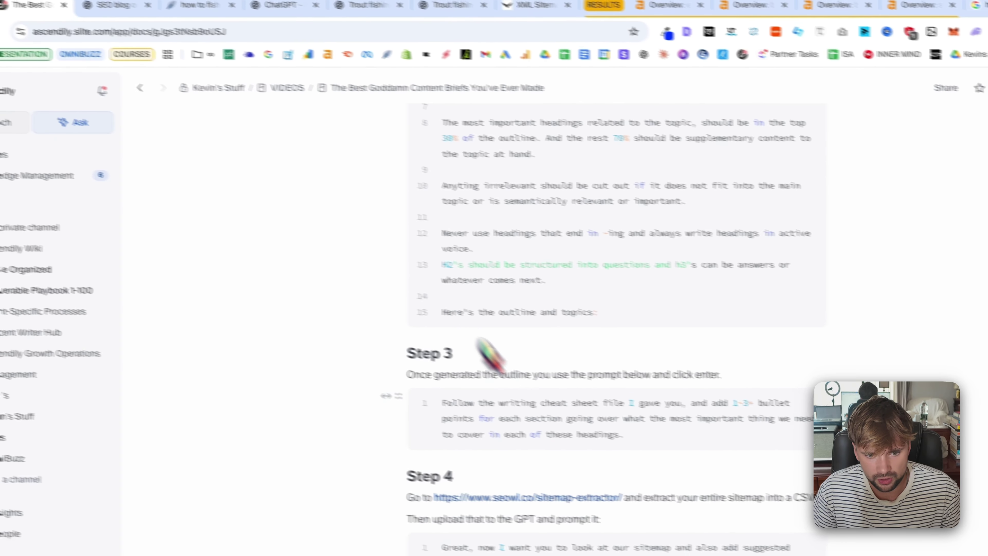
pyautogui.click(529, 366)
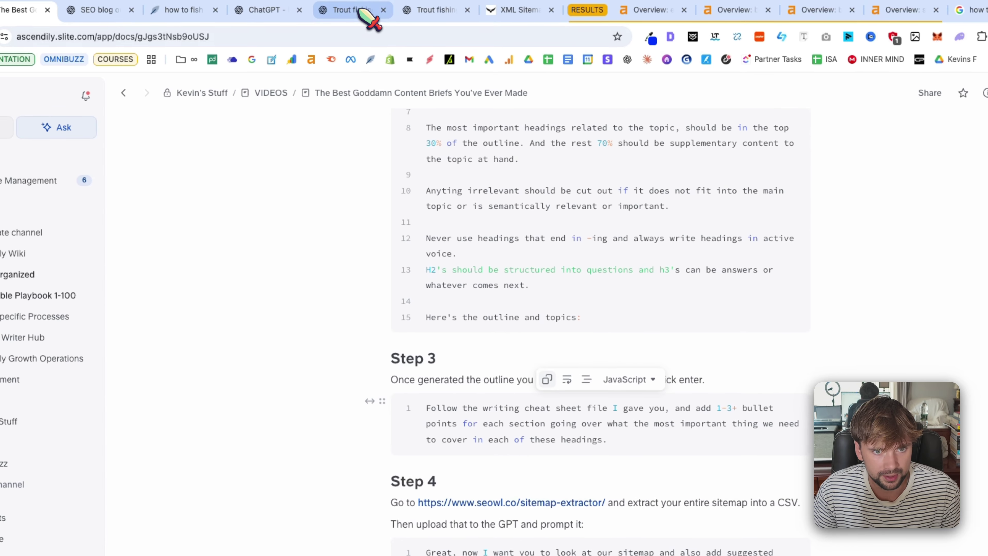
pyautogui.click(415, 3)
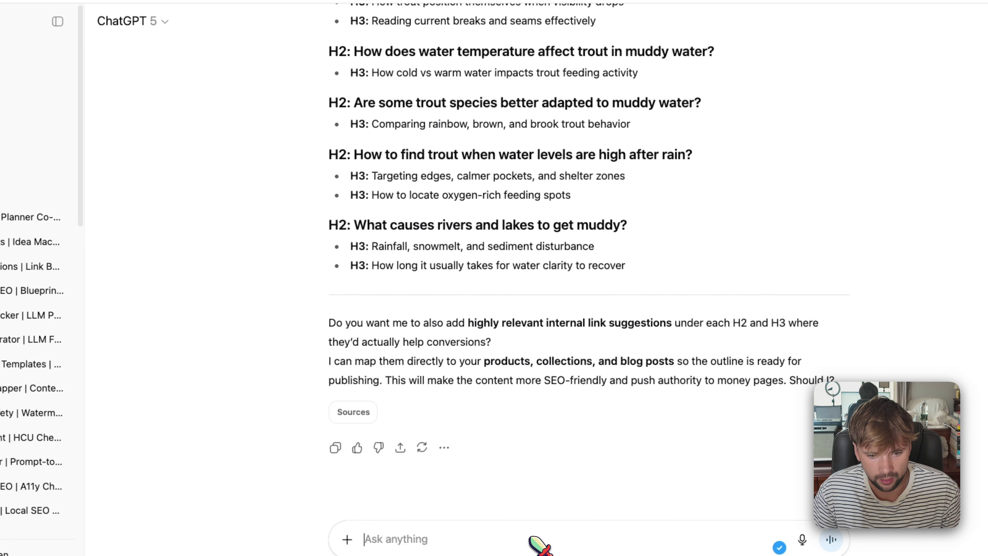
pyautogui.press('super+v')
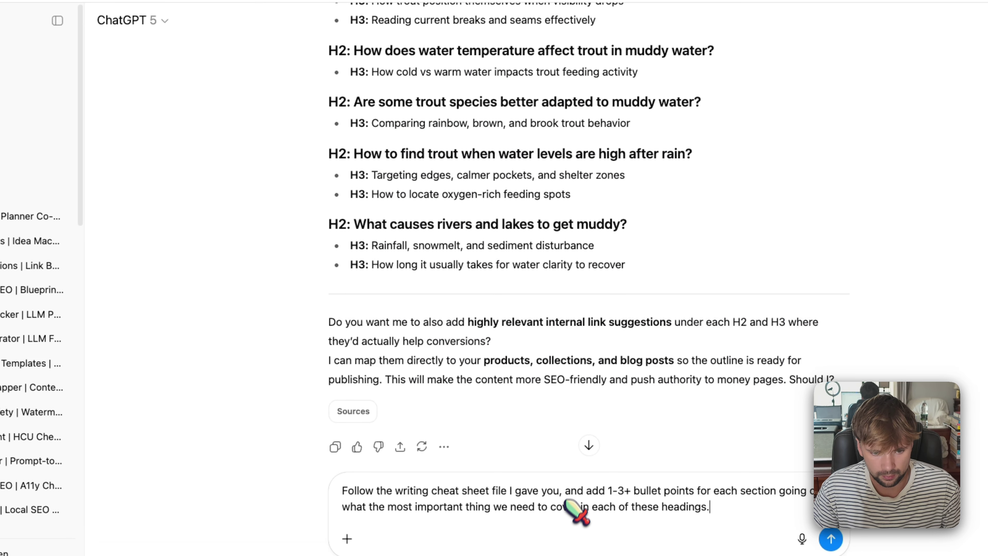
pyautogui.press('Return')
# Follow ChatGPT's response to the bullet-point prompt and read the opening sections of the expanded outline
pyautogui.scroll(8, 576, 429)
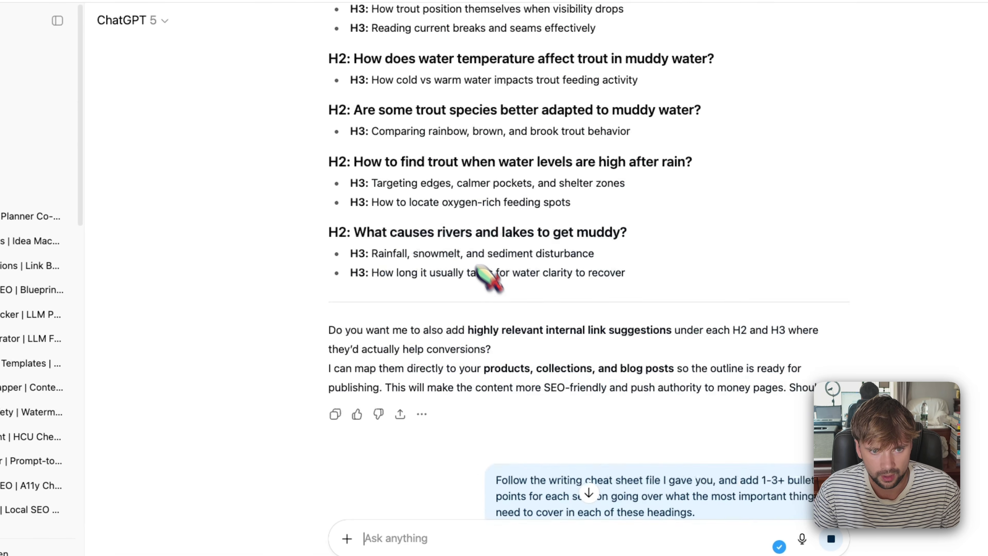
pyautogui.scroll(-2, 486, 275)
pyautogui.scroll(-5, 487, 323)
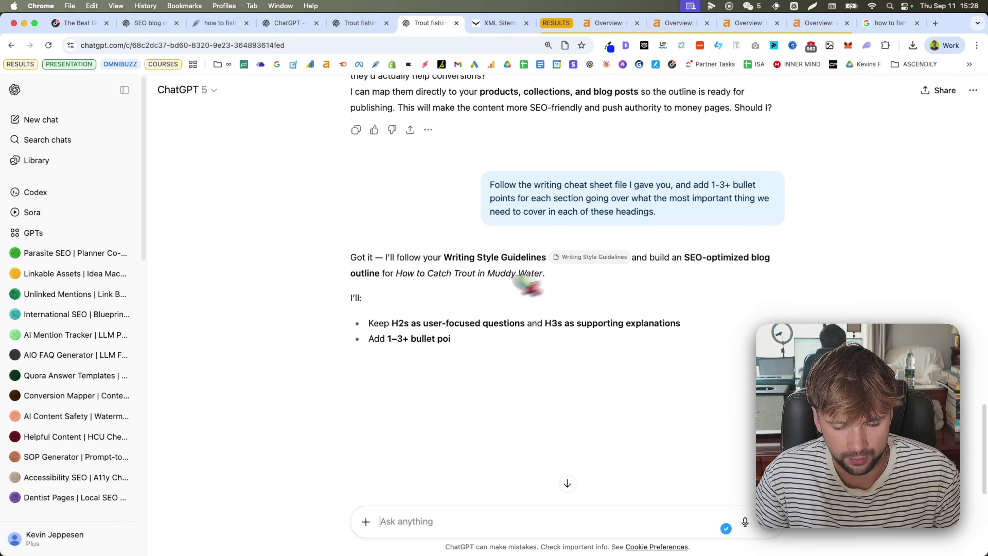
pyautogui.scroll(-2, 527, 286)
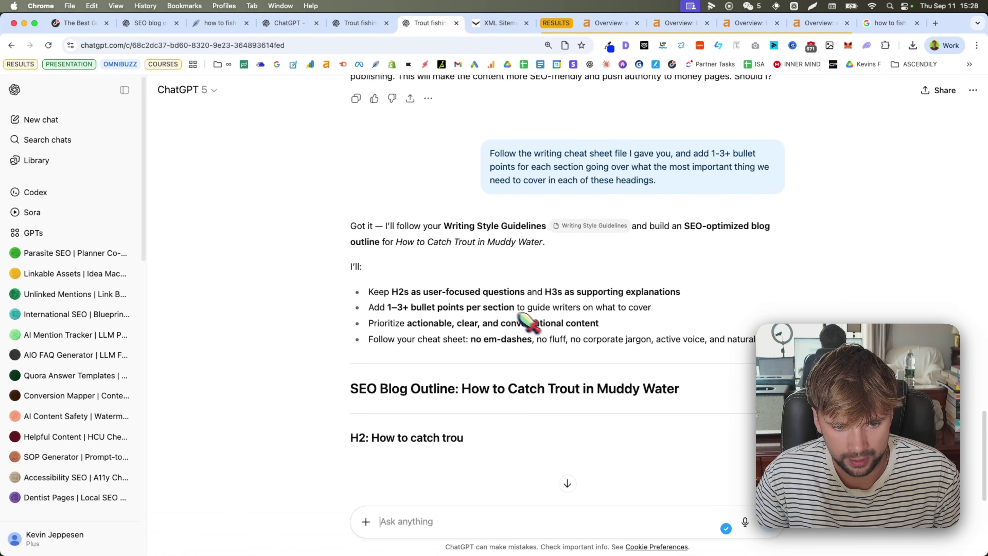
pyautogui.scroll(-3, 517, 331)
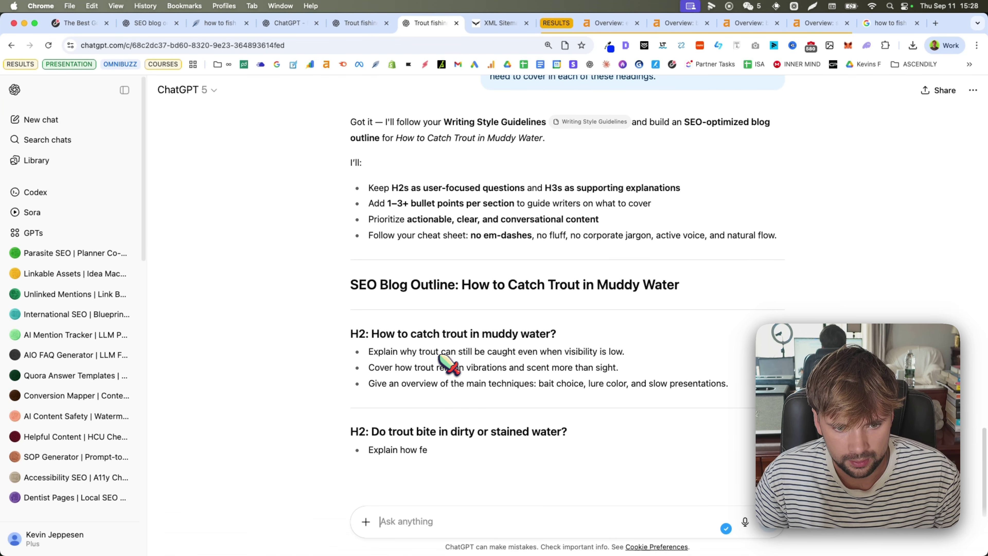
pyautogui.scroll(-2, 428, 372)
pyautogui.scroll(-3, 461, 337)
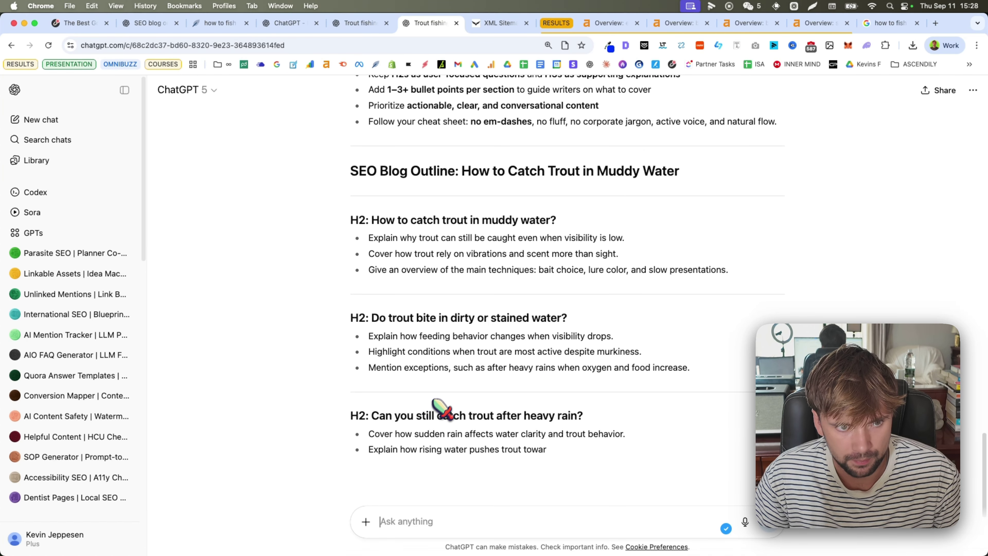
pyautogui.scroll(-3, 459, 442)
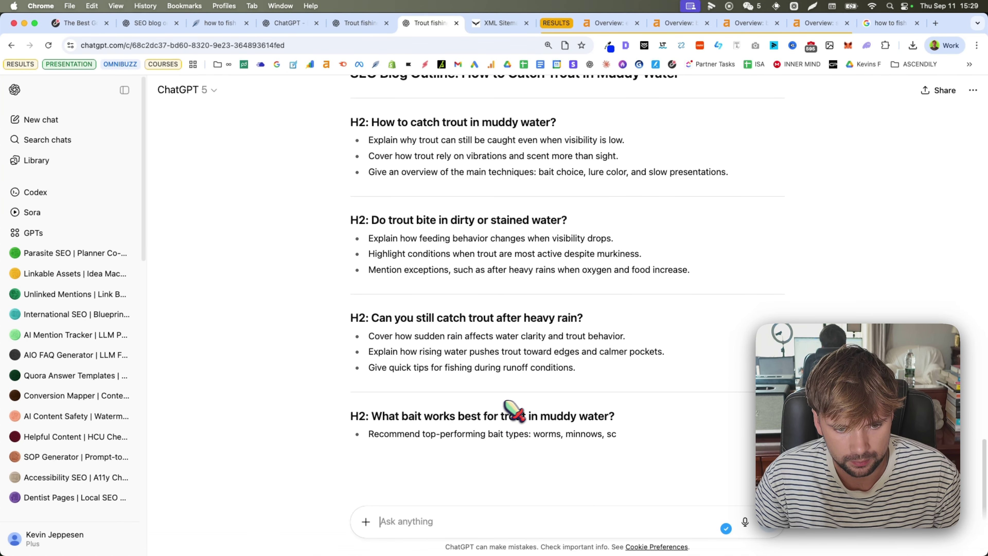
# Examine the bullet points under the first H2, "How to catch trout in muddy water?", in the expanded outline
pyautogui.scroll(5, 494, 384)
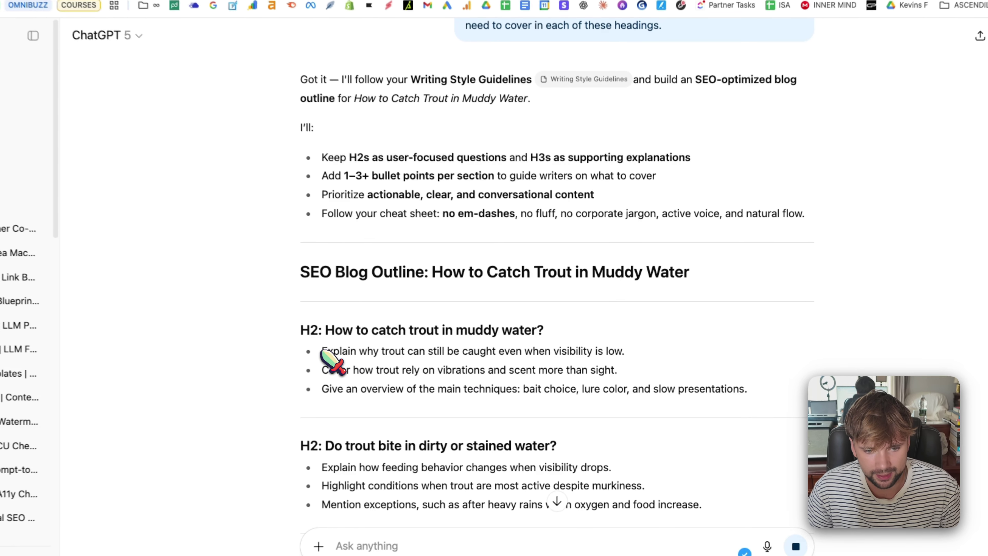
pyautogui.moveTo(369, 356); pyautogui.dragTo(747, 396)
pyautogui.moveTo(620, 373); pyautogui.dragTo(483, 374)
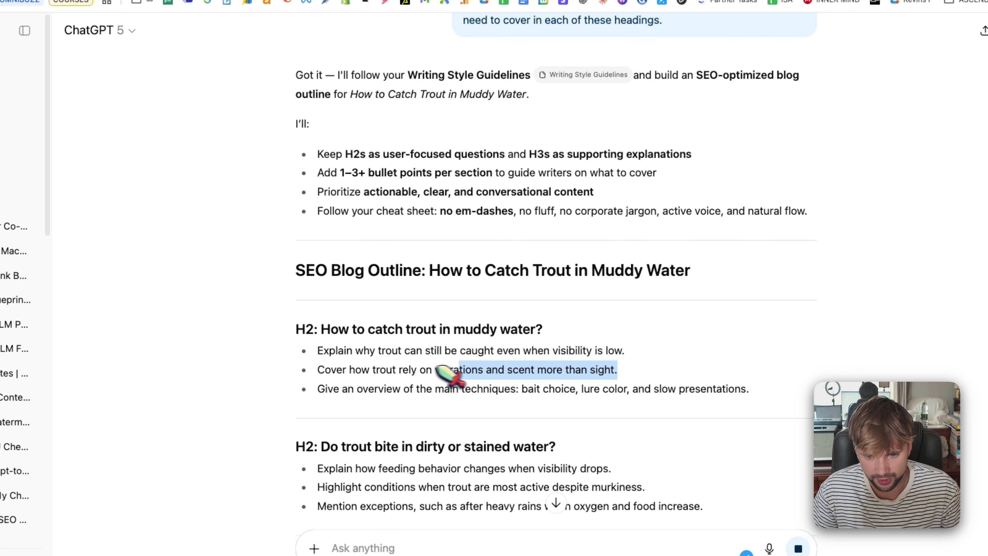
pyautogui.scroll(-3, 657, 400)
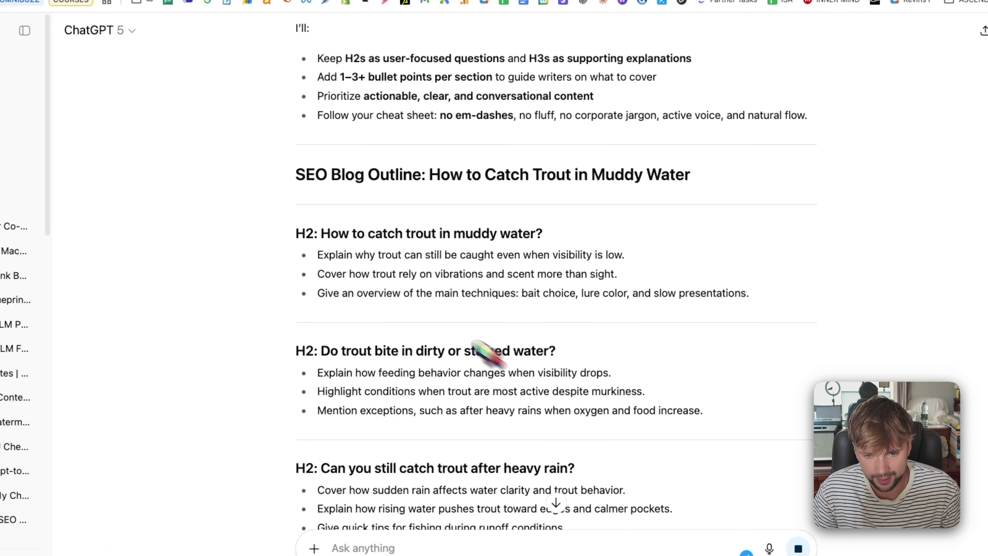
pyautogui.moveTo(322, 231); pyautogui.dragTo(564, 290)
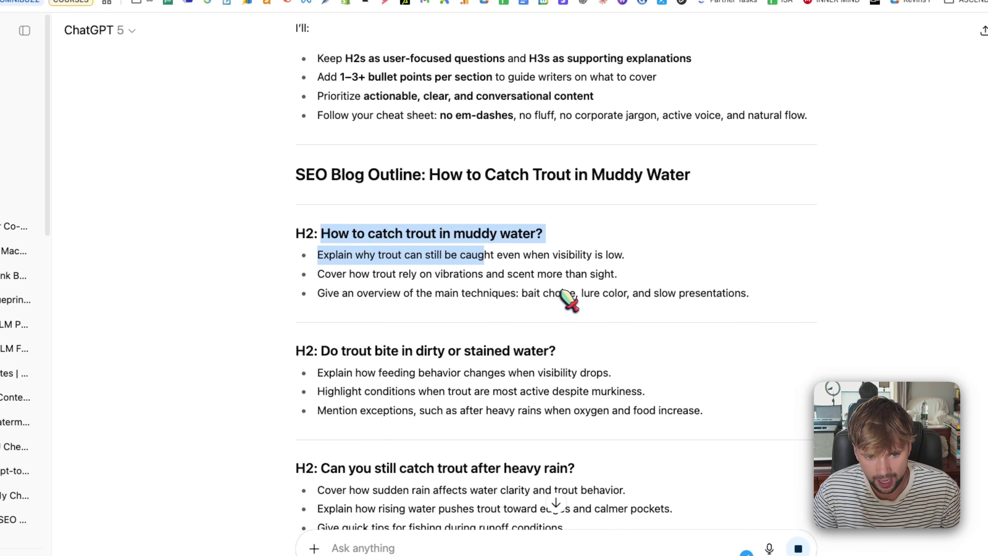
pyautogui.click(564, 292)
# Compare the earlier H2/H3 outline with the expanded version and read its sections on techniques, water temperature and trout species
pyautogui.scroll(6, 522, 350)
pyautogui.scroll(10, 523, 376)
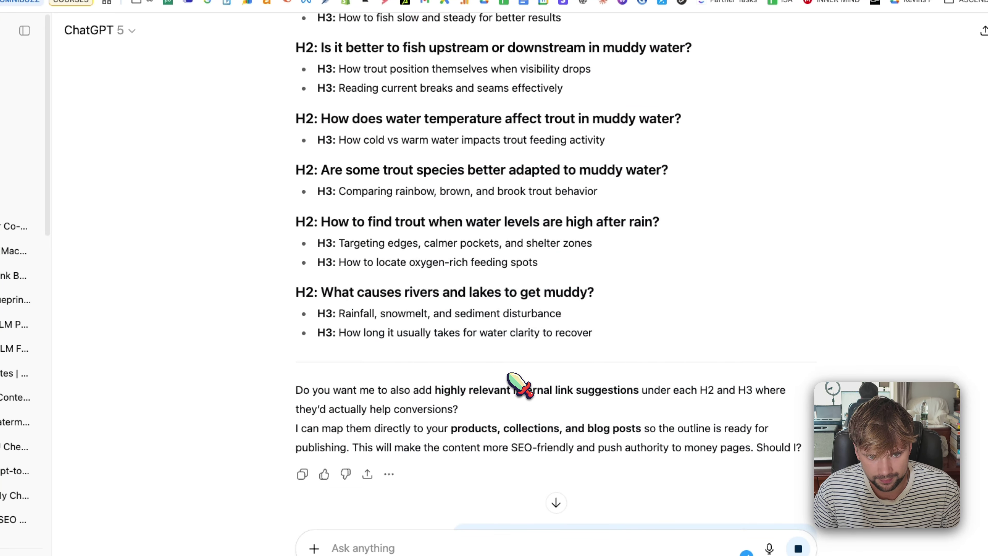
pyautogui.scroll(-20, 512, 371)
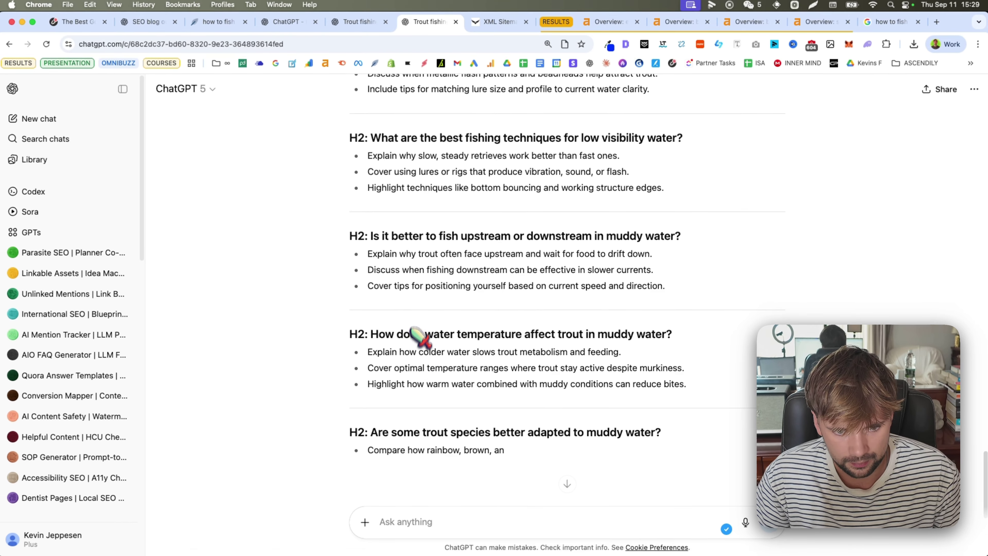
pyautogui.scroll(-3, 418, 335)
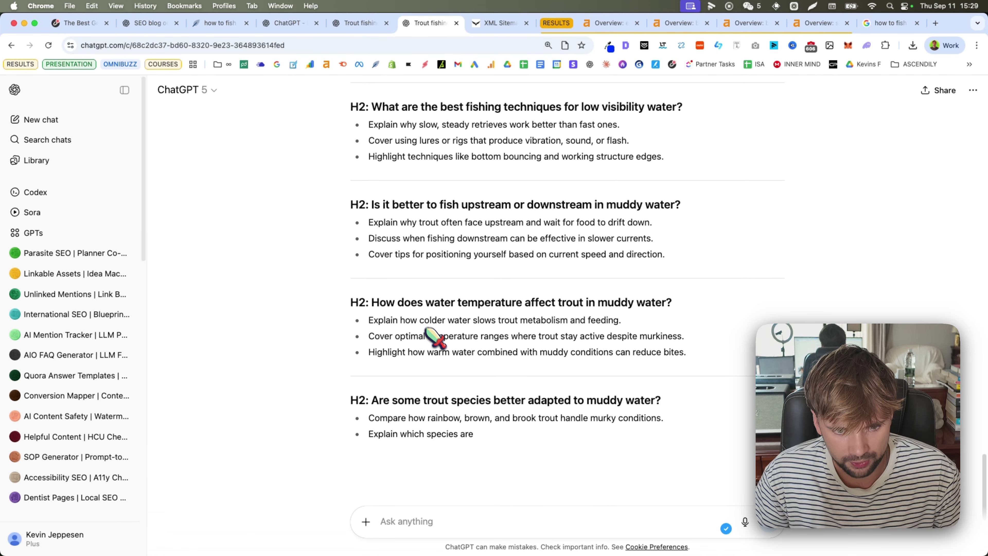
# Switch the outline chat's model to GPT-5 Thinking
pyautogui.scroll(-5, 435, 401)
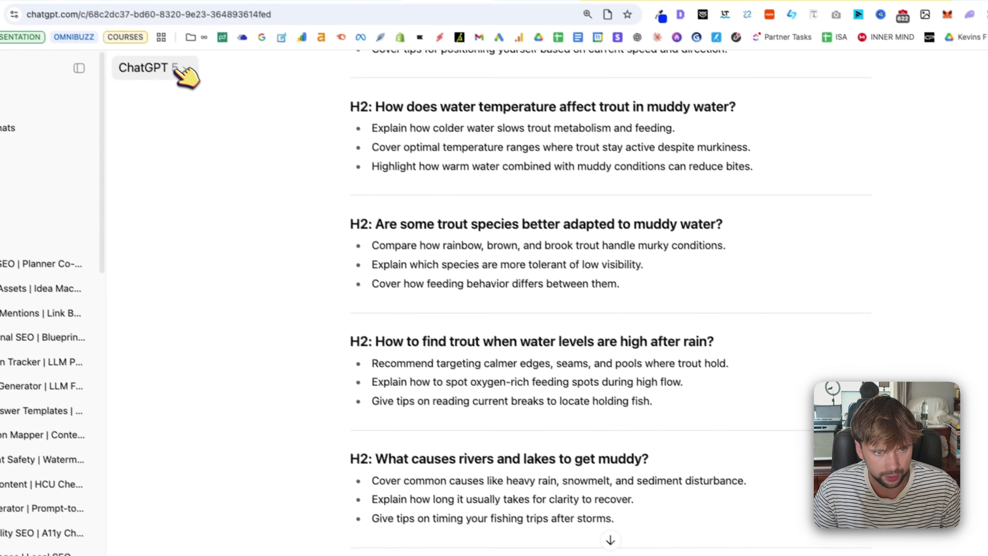
pyautogui.click(181, 71)
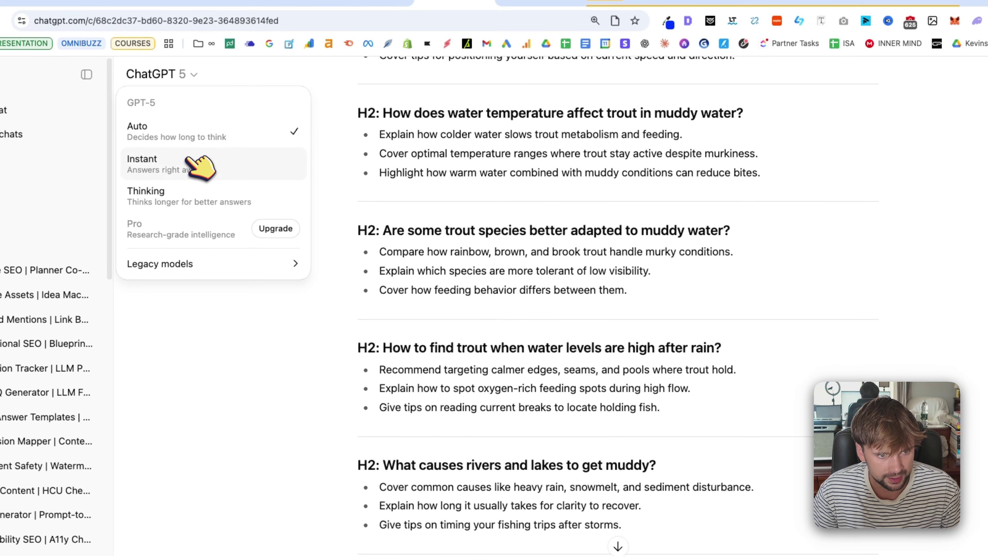
pyautogui.click(189, 188)
# Edit the bullet-point prompt to add "Also do this for H3's make sure to follow the writing guidelines when doing this." and resend it
pyautogui.scroll(10, 572, 377)
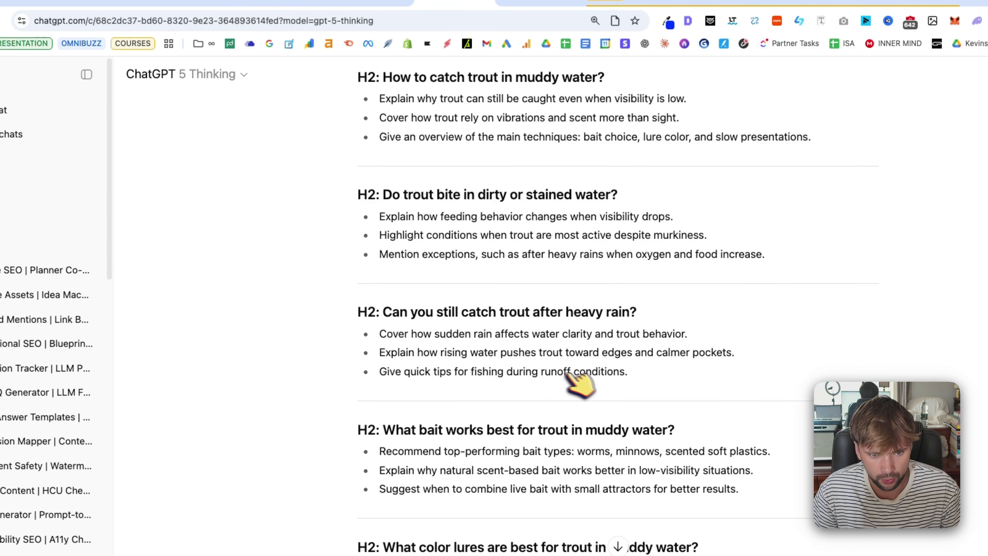
pyautogui.scroll(15, 572, 377)
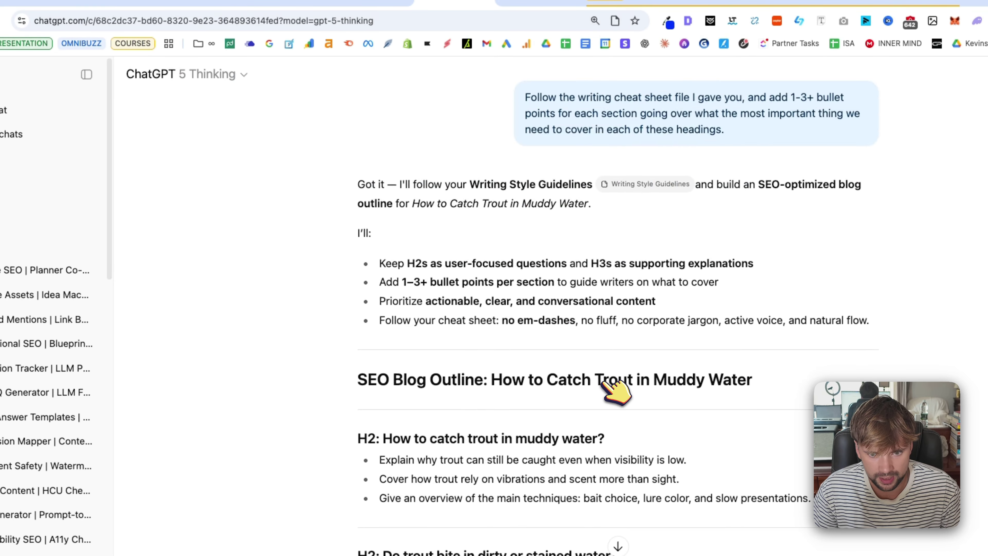
pyautogui.scroll(-3, 635, 392)
pyautogui.click(872, 348)
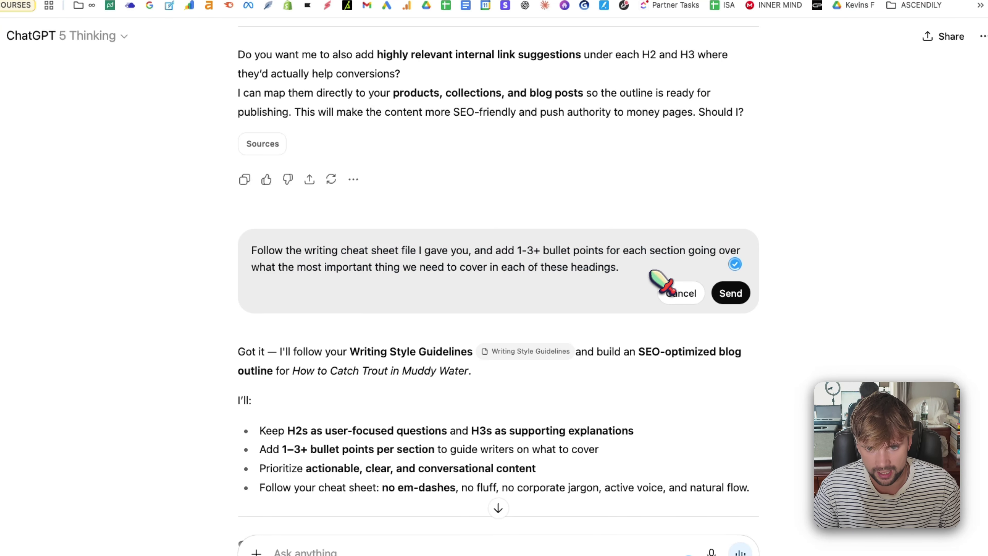
pyautogui.hotkey('shift', 'Return')
pyautogui.hotkey('shift', 'Return')
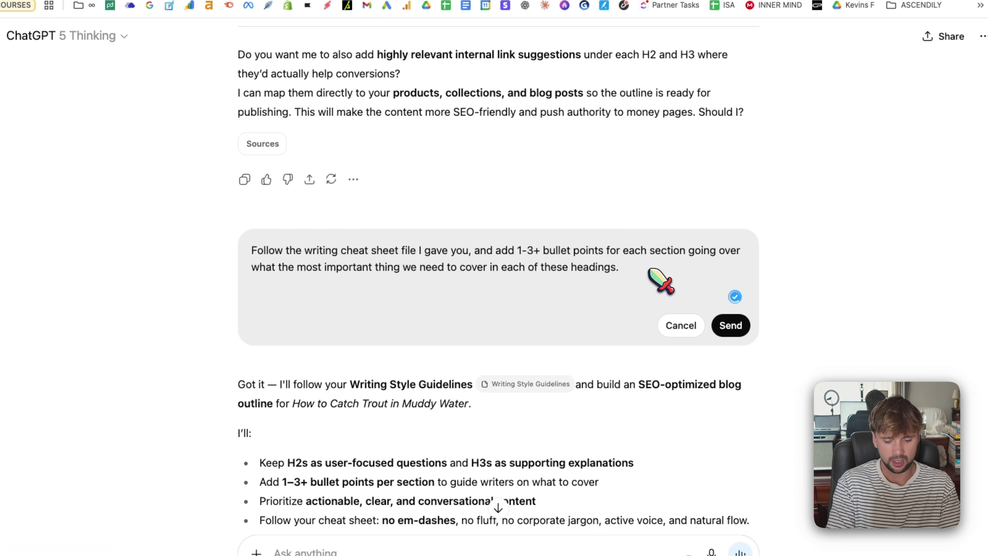
pyautogui.write('Also do this')
pyautogui.write(" for H3's make sure to follow the writing guidelines when doing this.")
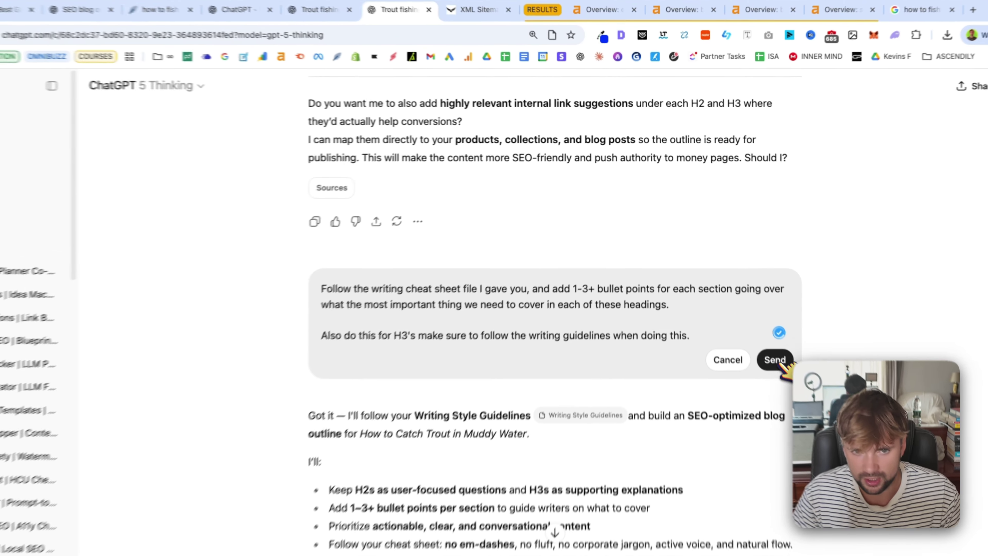
pyautogui.click(756, 331)
# Open the previously completed trout-fishing chat and browse its sitemap URL list and the bullet points under each heading
pyautogui.click(351, 23)
pyautogui.scroll(-6, 471, 291)
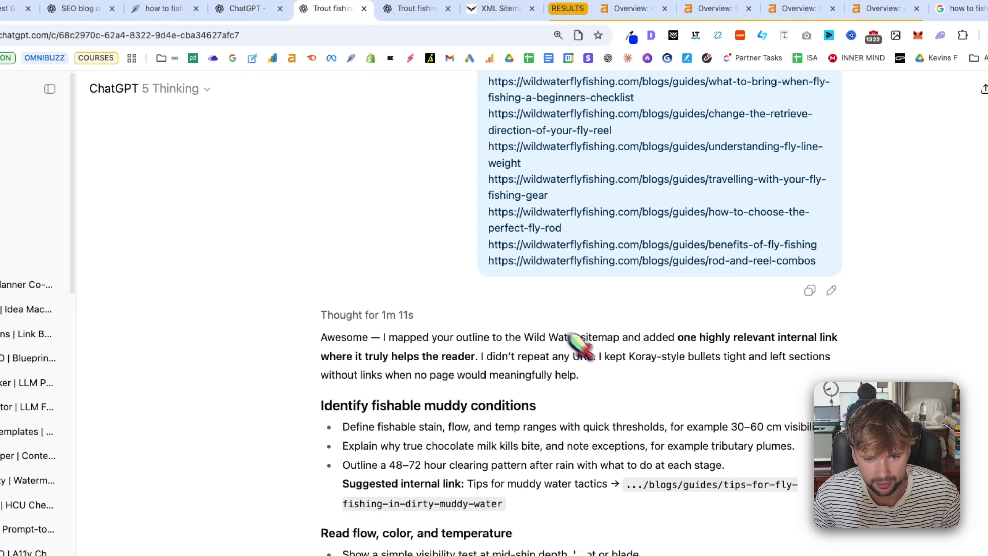
pyautogui.scroll(10, 578, 347)
pyautogui.scroll(-20, 661, 351)
pyautogui.scroll(15, 685, 313)
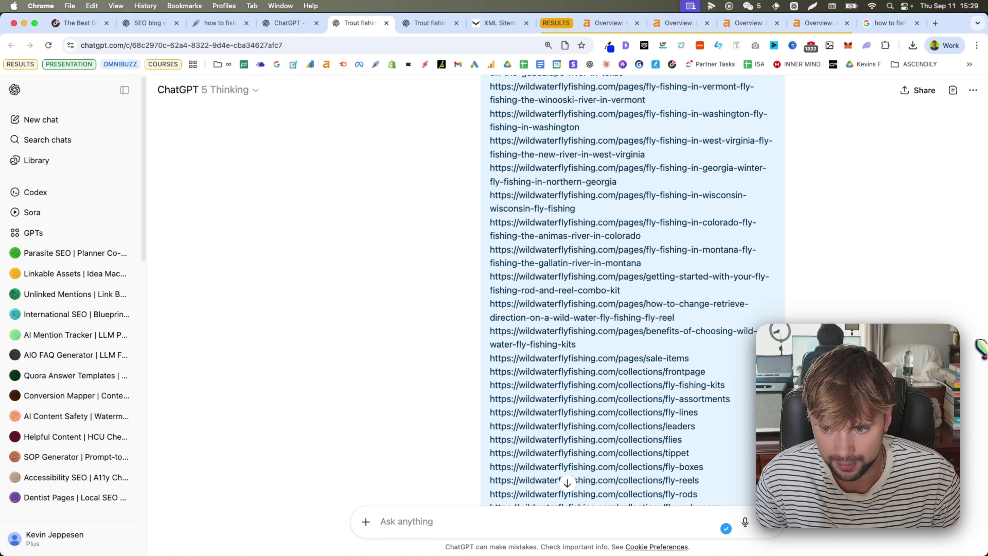
pyautogui.scroll(-20, 982, 347)
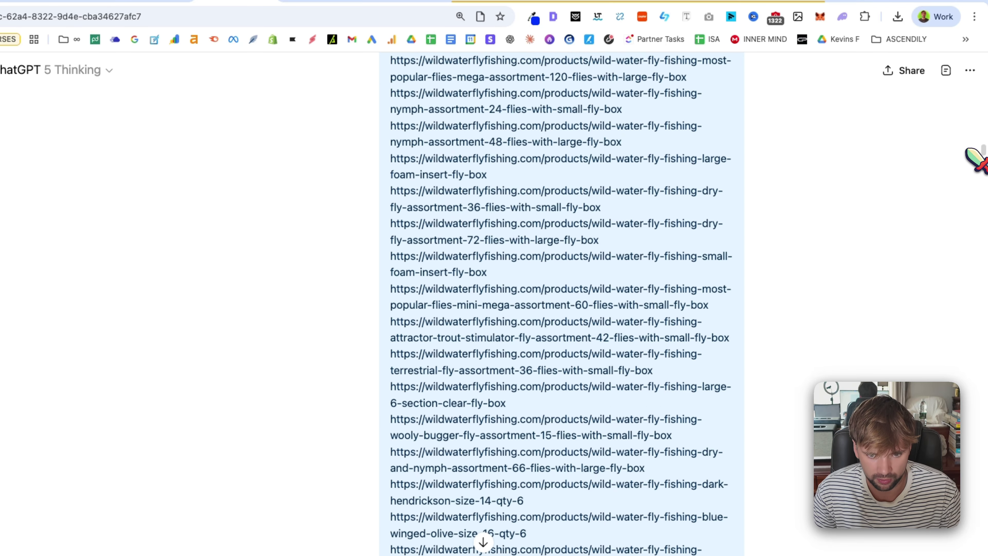
pyautogui.moveTo(969, 150); pyautogui.dragTo(974, 122)
pyautogui.scroll(10, 977, 130)
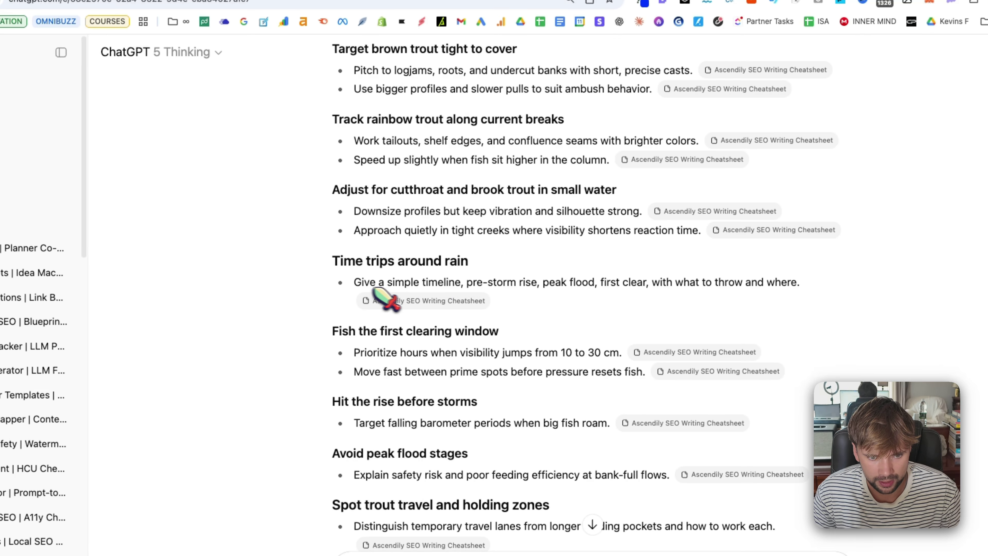
pyautogui.scroll(10, 385, 297)
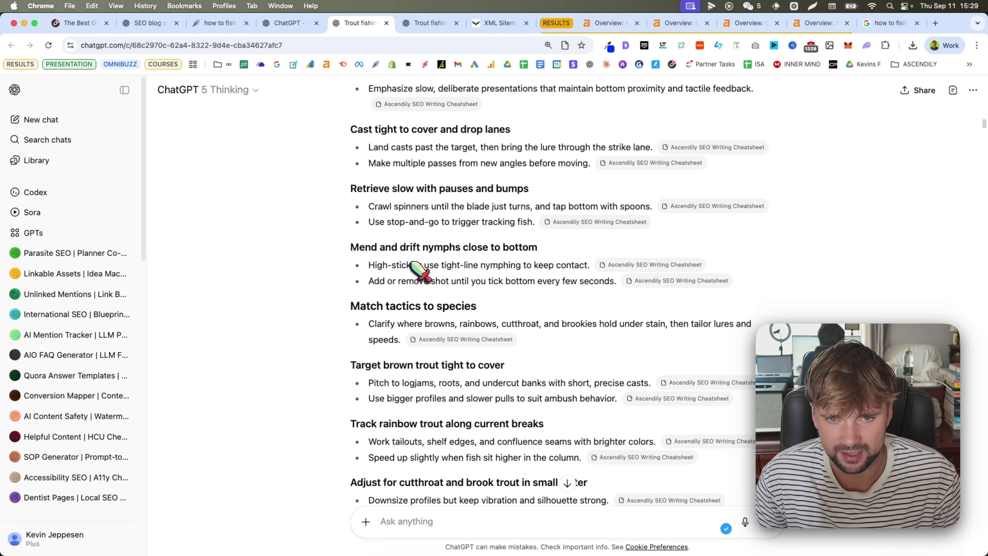
pyautogui.scroll(-1, 428, 265)
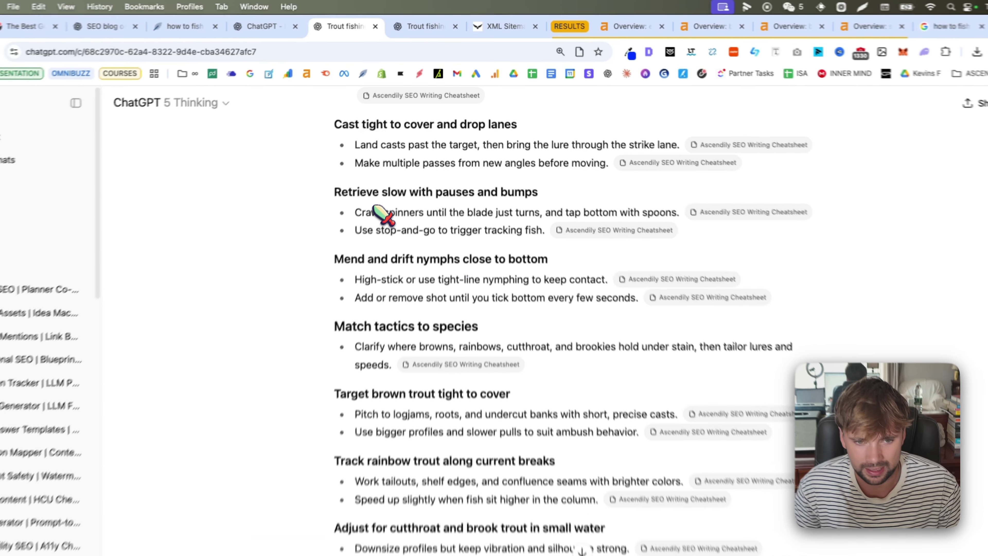
# Examine the bullets under "Retrieve slow with pauses and bumps" in the completed outline, highlighting them while reading
pyautogui.moveTo(369, 186); pyautogui.dragTo(523, 201)
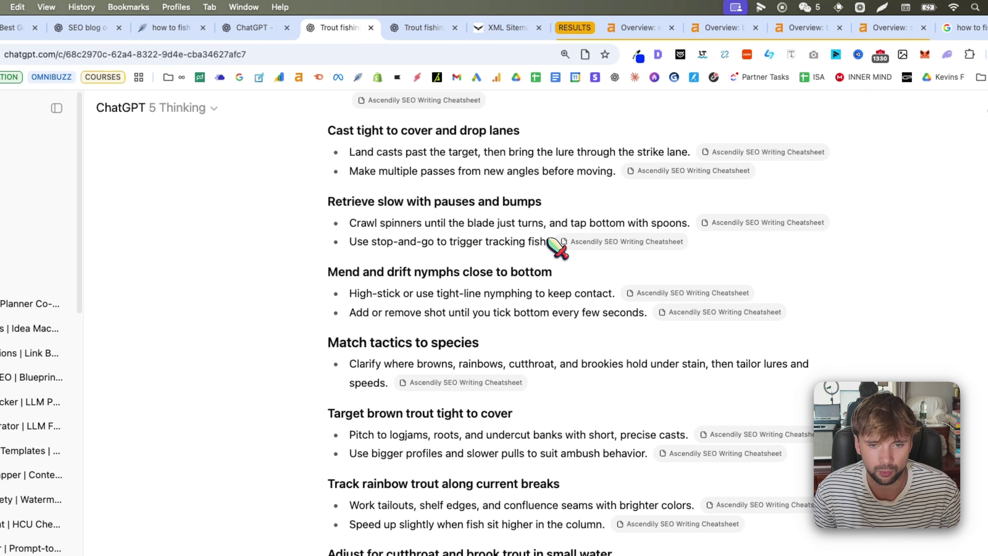
pyautogui.moveTo(548, 241); pyautogui.dragTo(501, 243)
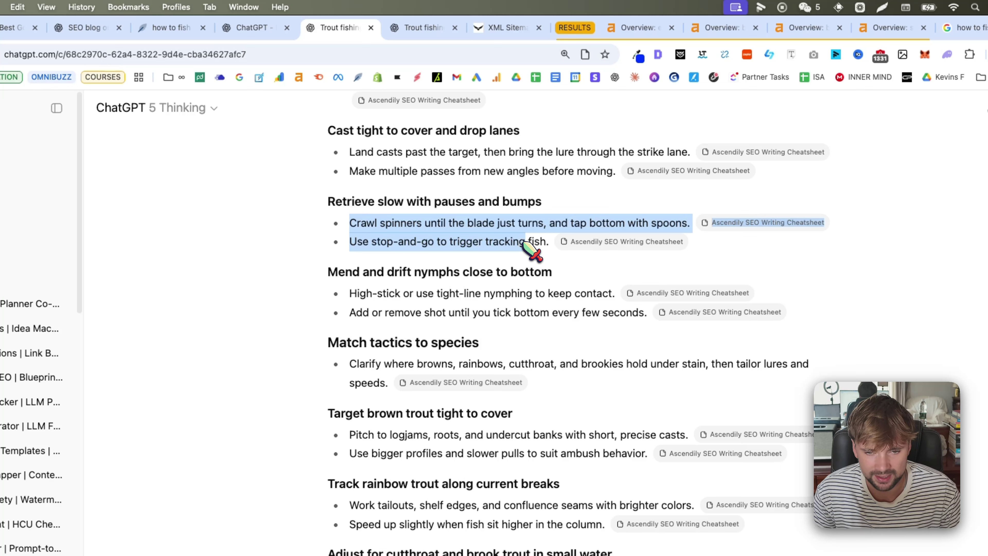
pyautogui.click(534, 242)
pyautogui.moveTo(350, 222); pyautogui.dragTo(549, 243)
pyautogui.click(550, 242)
pyautogui.click(351, 226)
pyautogui.click(541, 241)
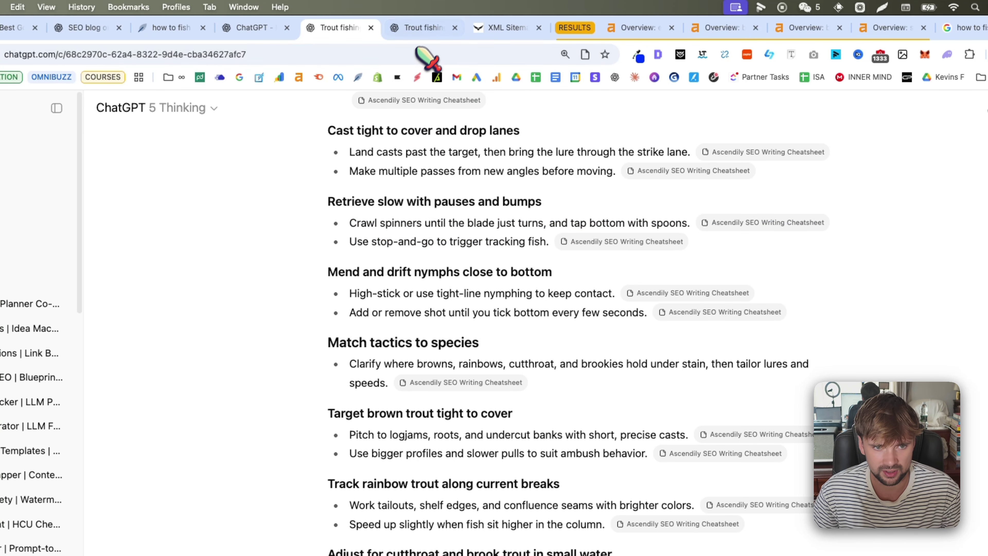
# Return to the edited outline chat and read the new bullets under "Do trout bite in dirty or stained water?"
pyautogui.click(425, 31)
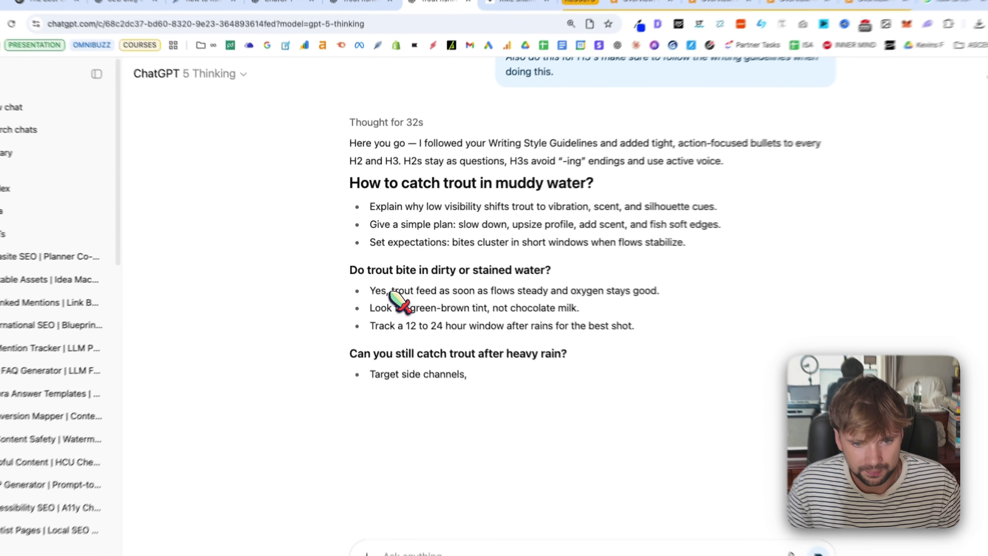
pyautogui.moveTo(387, 282); pyautogui.dragTo(534, 306)
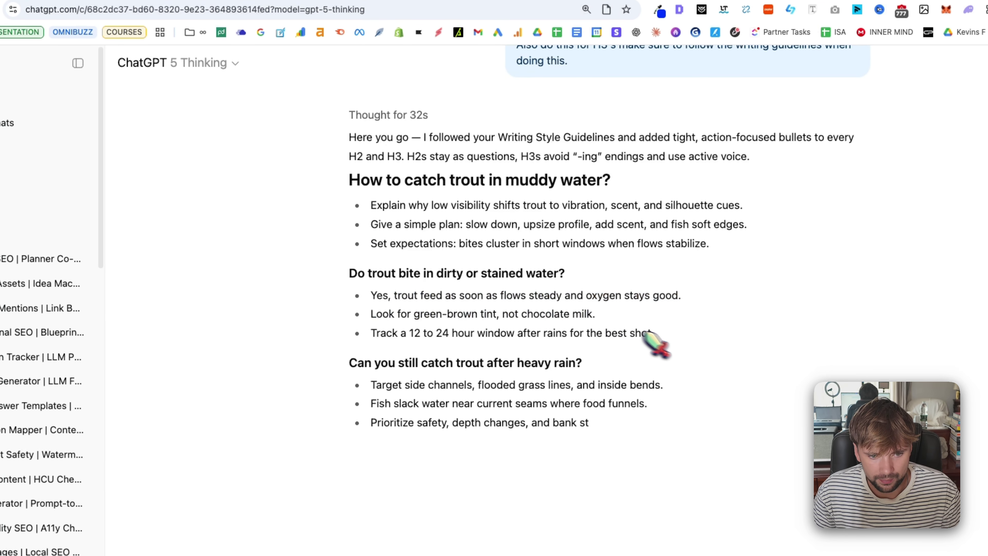
pyautogui.moveTo(395, 333); pyautogui.dragTo(618, 349)
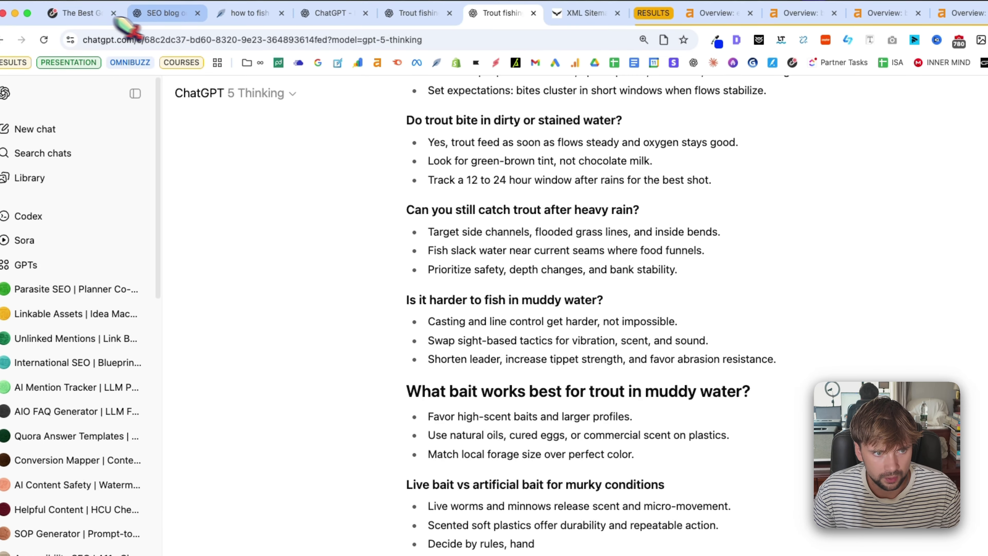
# Switch to the Slite document and read the Step 4 instructions on extracting the sitemap
pyautogui.click(84, 13)
pyautogui.scroll(-5, 534, 364)
pyautogui.scroll(1, 536, 353)
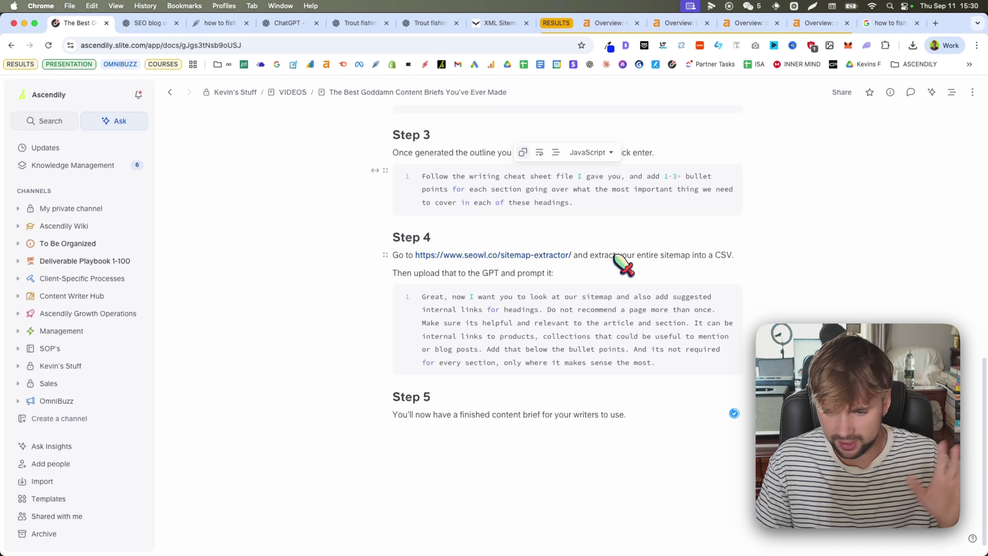
# Open the SEOwl sitemap extractor page and examine its XML sitemap URL field, load option and results export
pyautogui.click(500, 23)
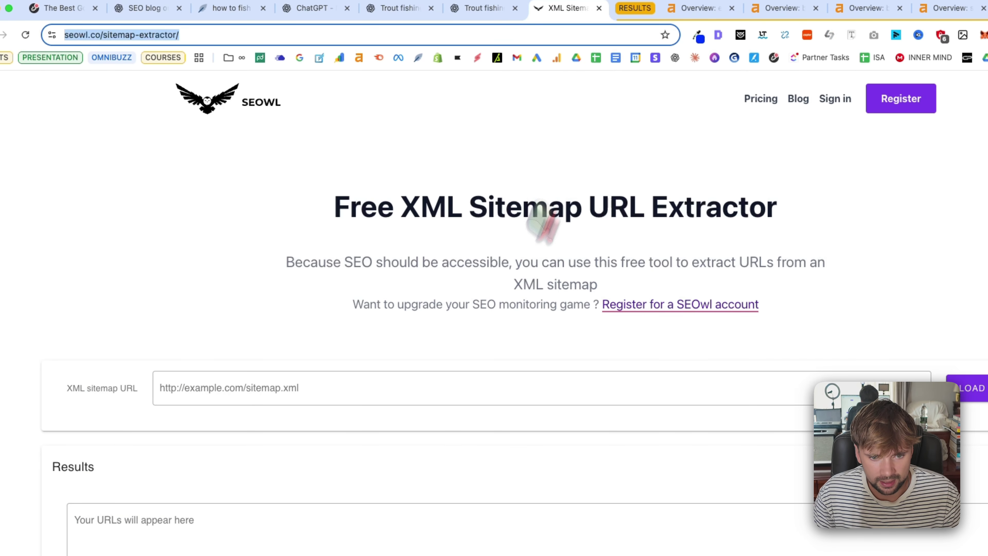
pyautogui.click(403, 391)
pyautogui.click(284, 348)
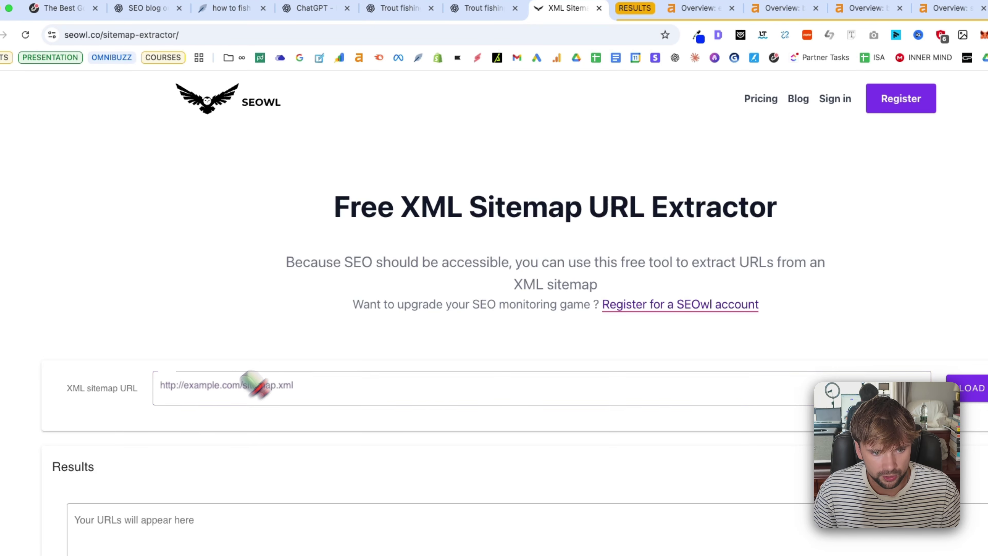
pyautogui.click(258, 386)
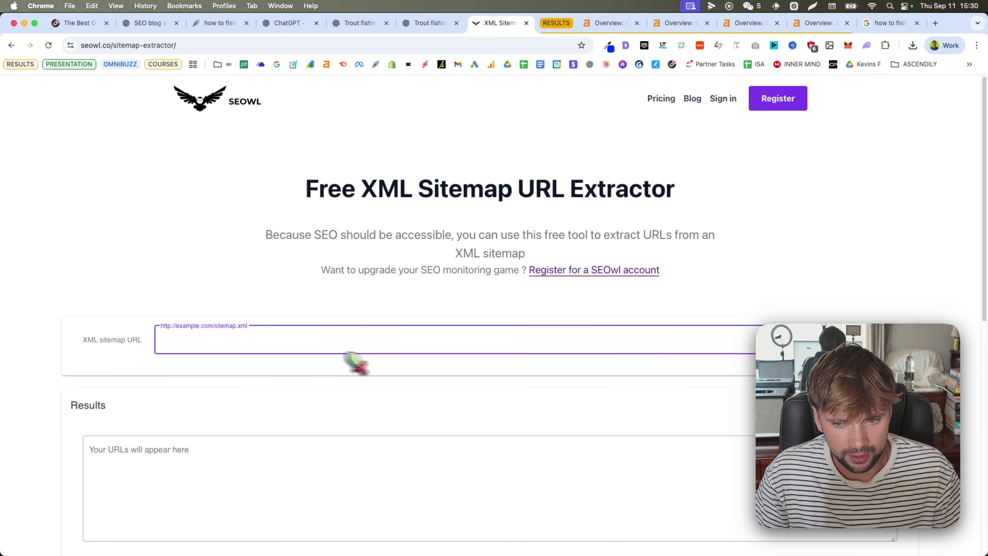
pyautogui.scroll(-3, 156, 369)
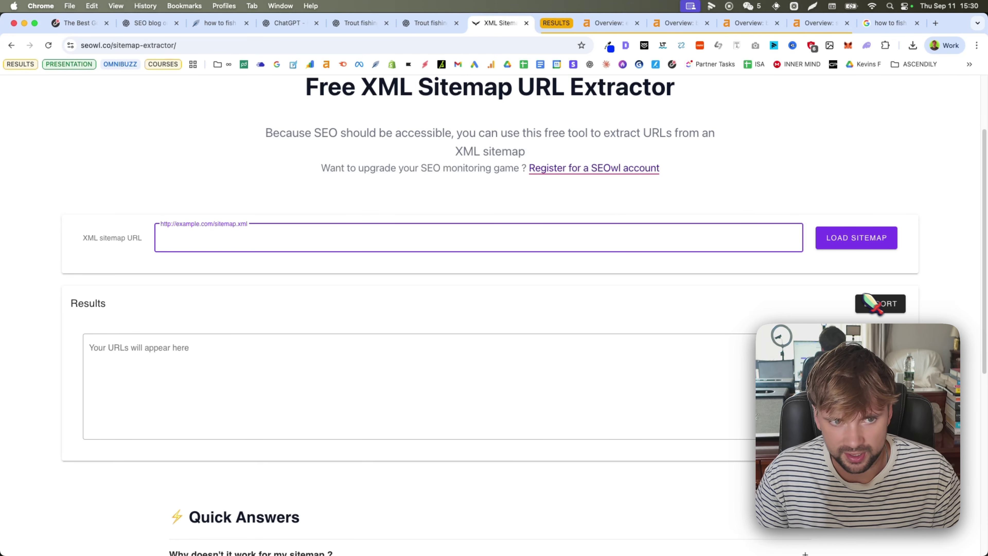
# Copy the Step 4 prompt about suggested internal links from the Slite document
pyautogui.click(78, 23)
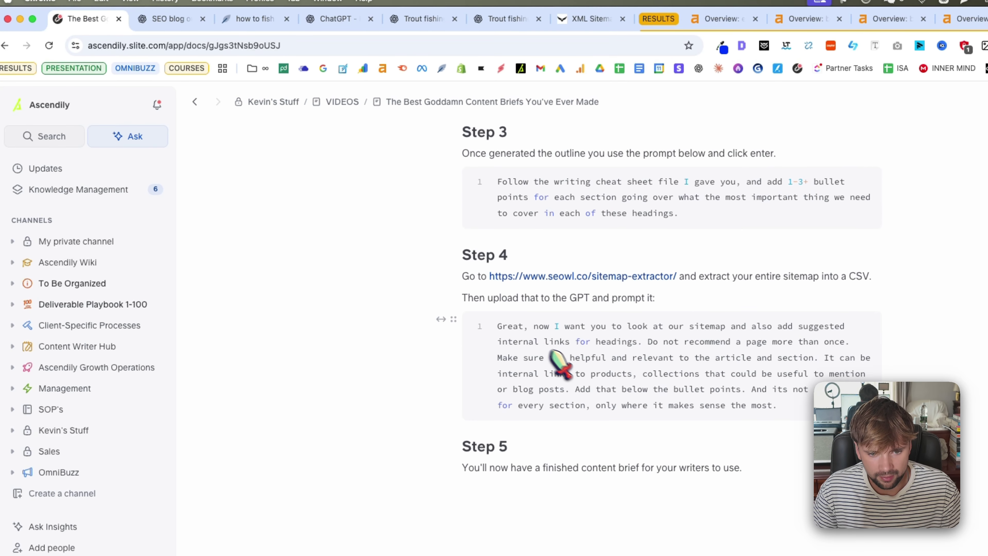
pyautogui.press('super+a')
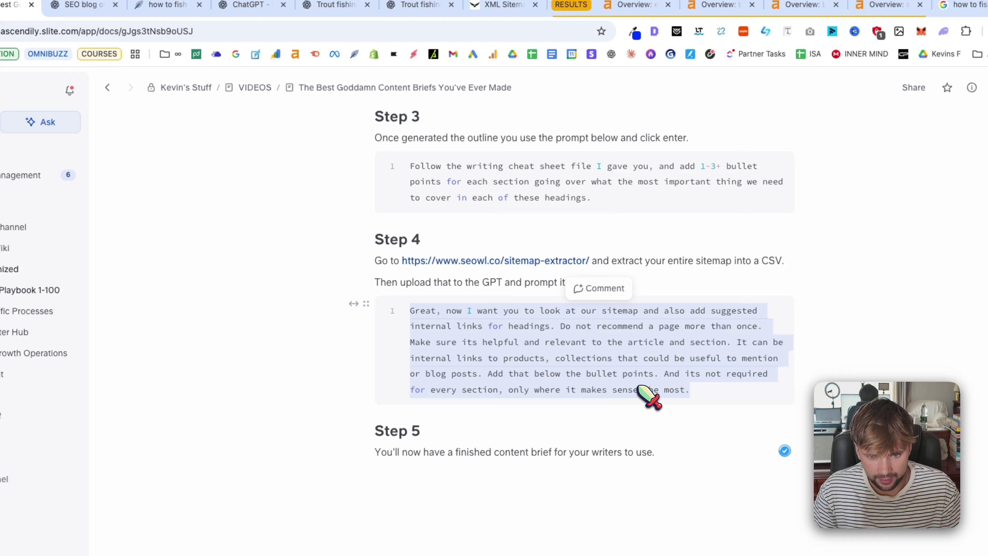
pyautogui.press('super+c')
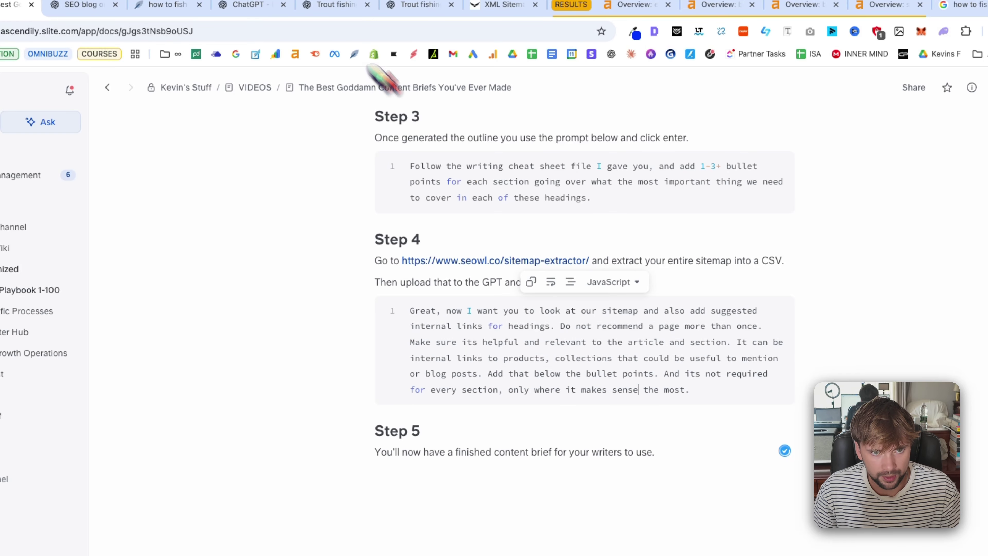
# Review the suggested internal links in the completed trout-fishing chat and copy the message containing the sitemap URLs
pyautogui.click(335, 4)
pyautogui.scroll(-10, 474, 272)
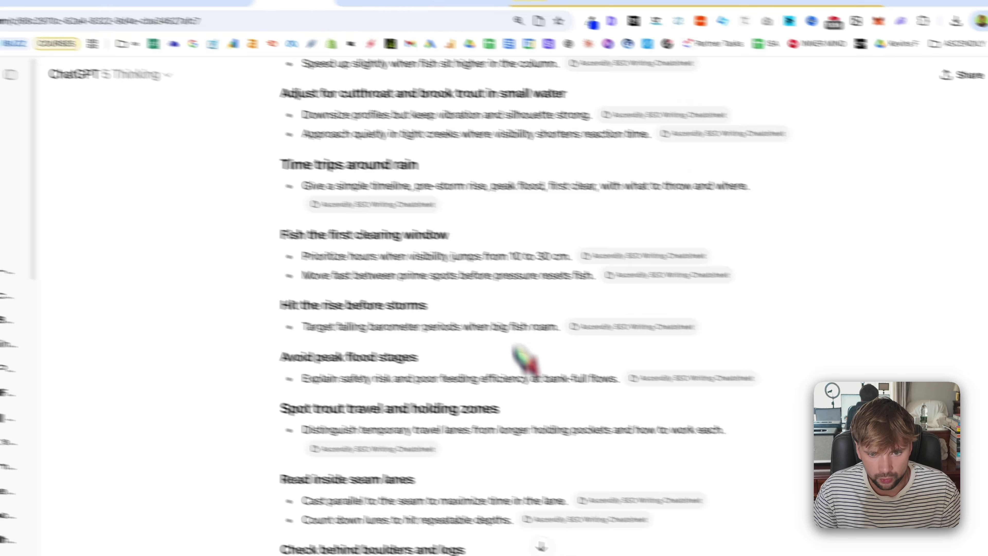
pyautogui.scroll(-15, 523, 358)
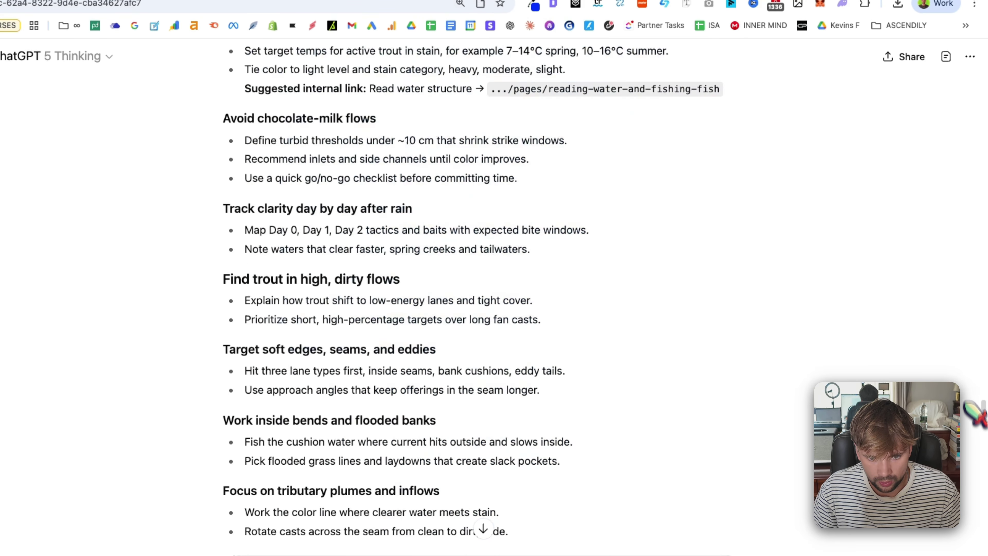
pyautogui.scroll(10, 970, 405)
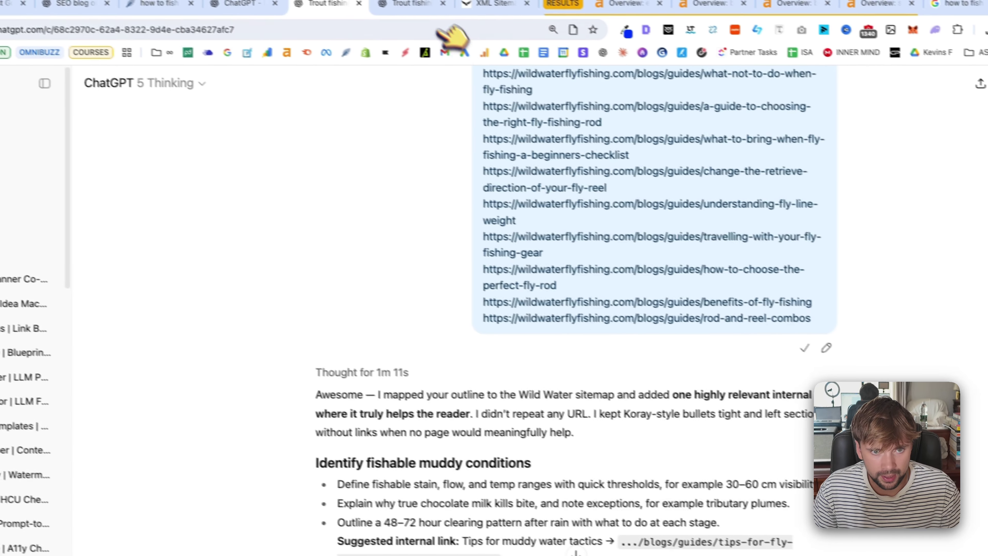
# Return to the edited outline chat and review the generated H2 and H3 bullets on temperature, species, high water and bait
pyautogui.scroll(-15, 483, 273)
pyautogui.scroll(-15, 465, 362)
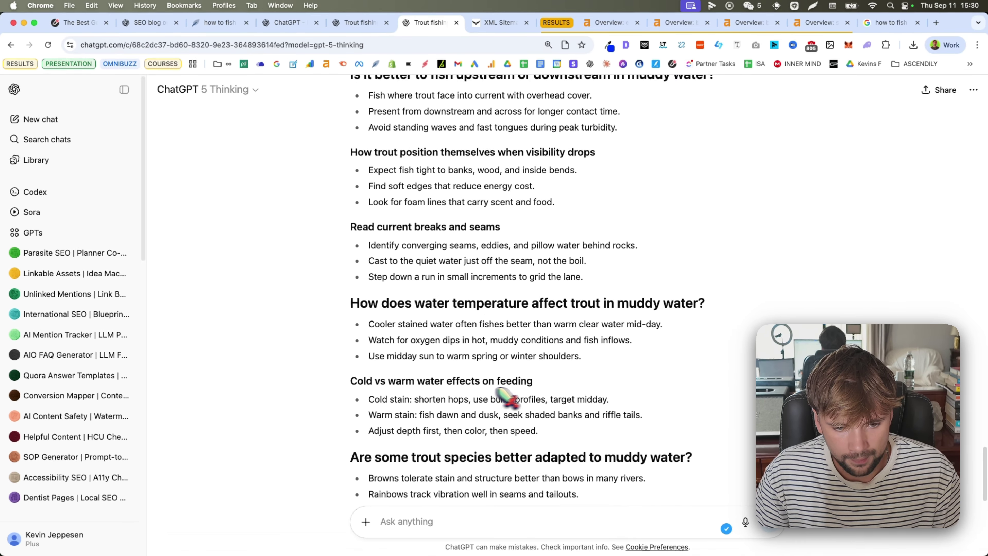
pyautogui.scroll(8, 484, 370)
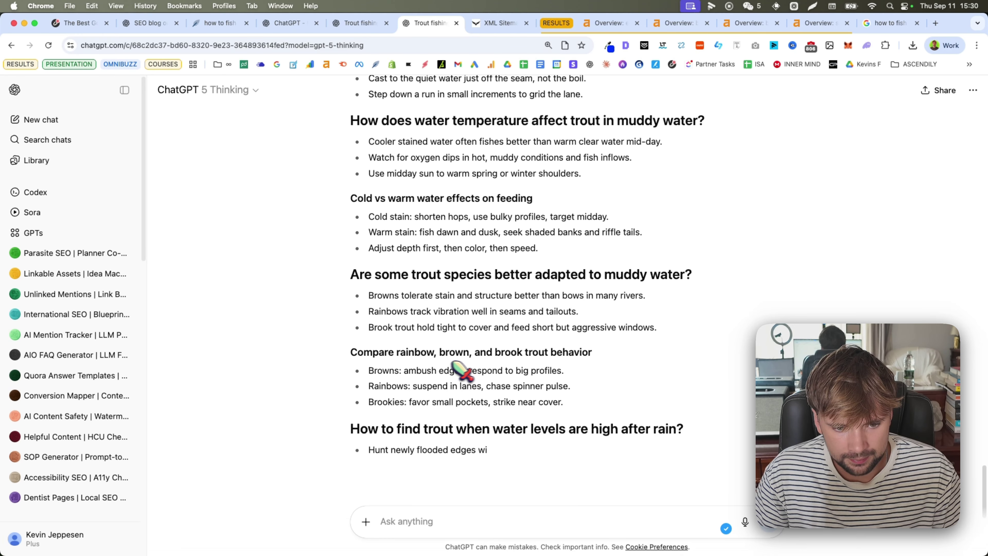
pyautogui.scroll(-2, 447, 372)
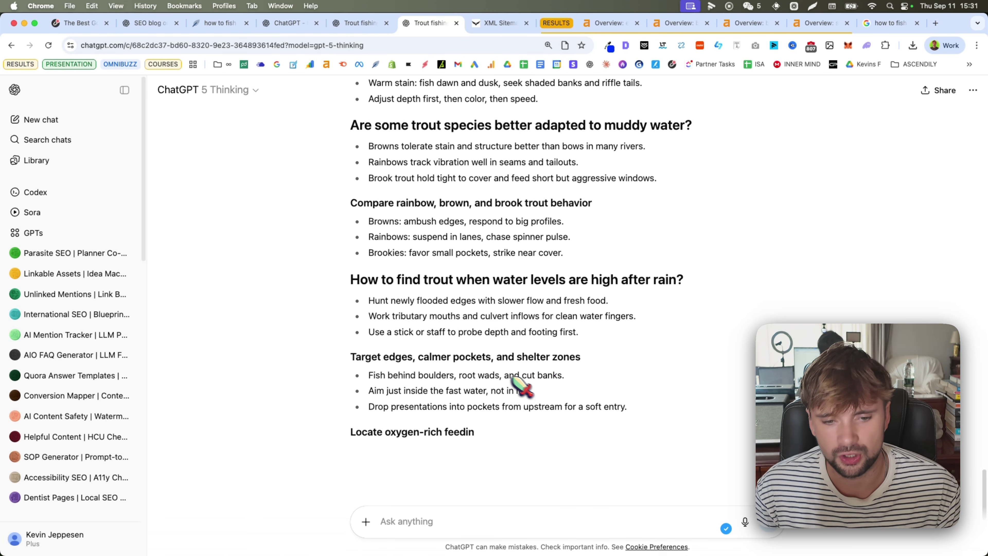
pyautogui.scroll(-2, 471, 411)
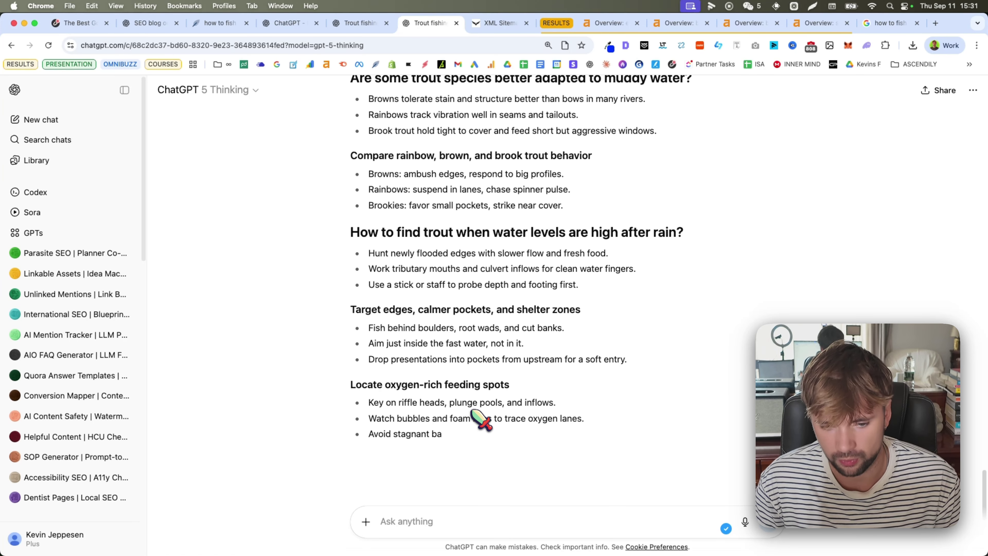
pyautogui.scroll(15, 490, 413)
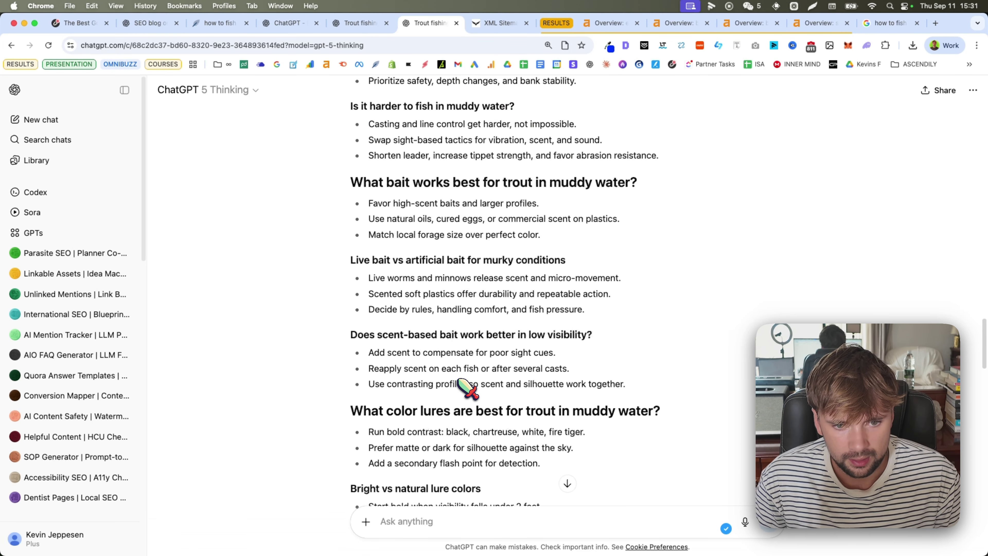
# Switch to the SEO blog chat and examine the original outline's H2 on what changes when trout water turns muddy
pyautogui.scroll(10, 470, 385)
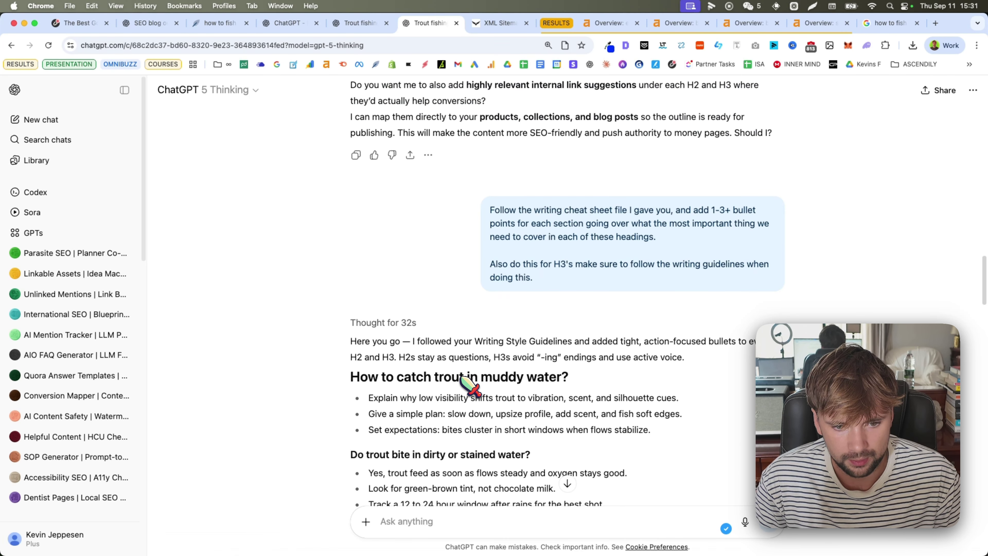
pyautogui.scroll(-3, 403, 337)
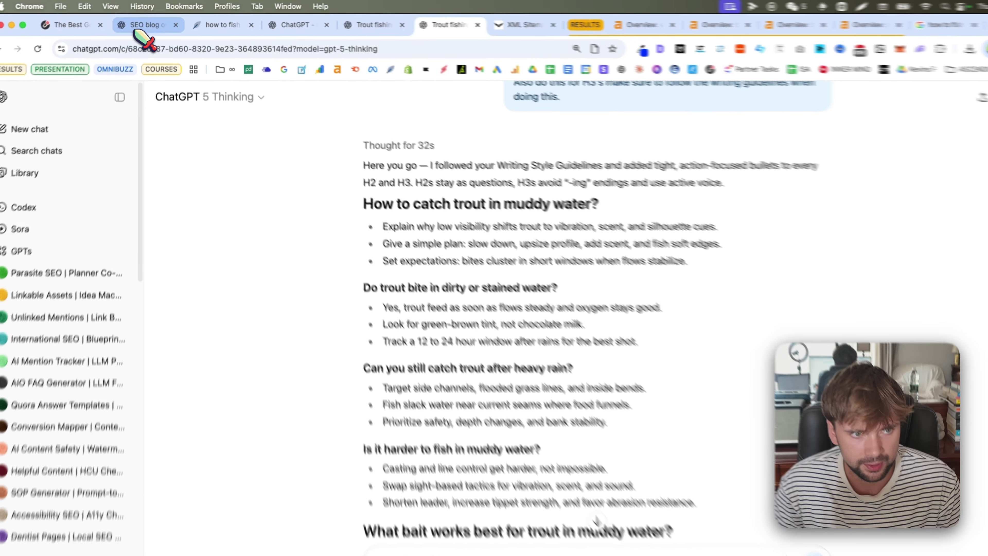
pyautogui.click(140, 24)
pyautogui.scroll(-3, 443, 273)
pyautogui.moveTo(384, 164); pyautogui.dragTo(408, 175)
pyautogui.moveTo(353, 157); pyautogui.dragTo(354, 157)
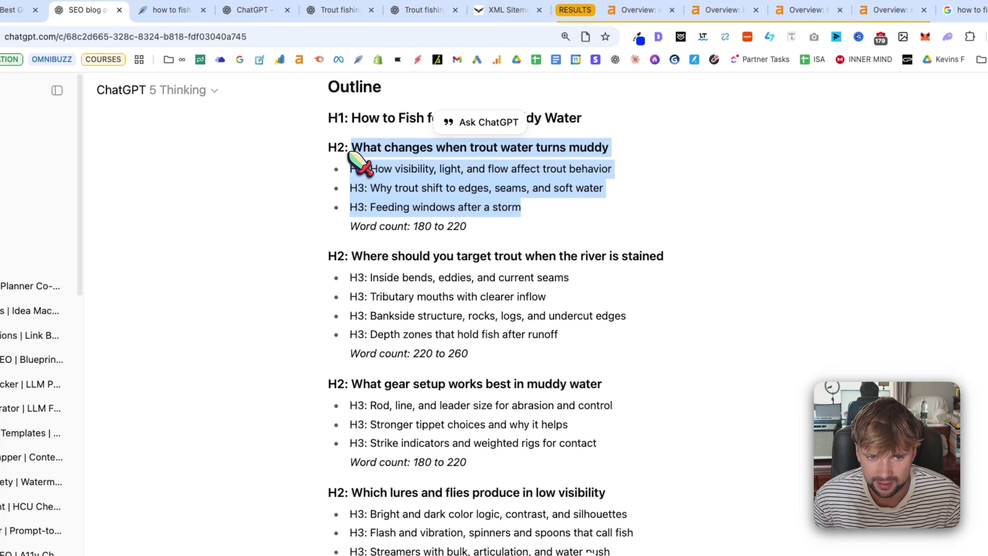
# Return to the edited outline chat and examine the bullets on catching trout in muddy water and trout biting in stained water
pyautogui.click(427, 15)
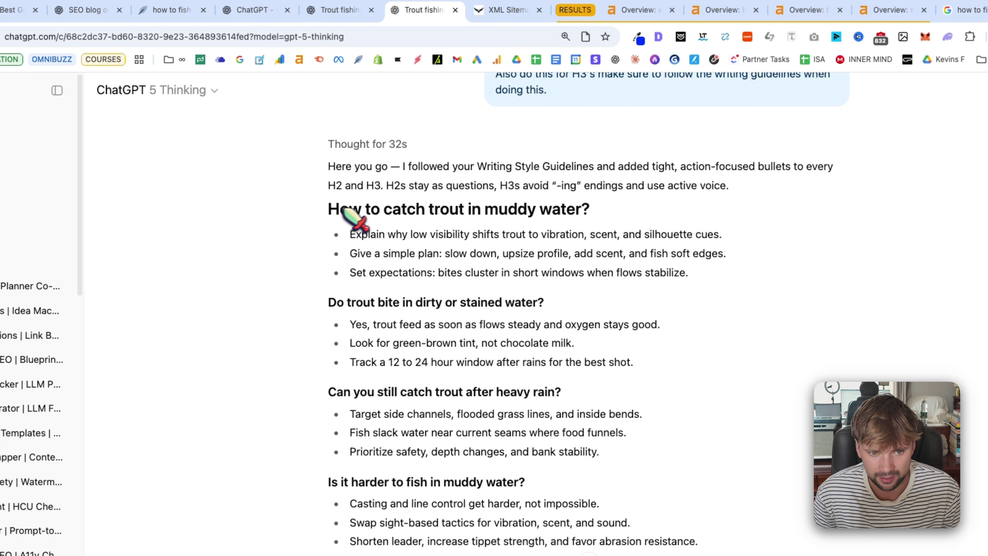
pyautogui.moveTo(348, 214); pyautogui.dragTo(556, 227)
pyautogui.moveTo(349, 231); pyautogui.dragTo(706, 293)
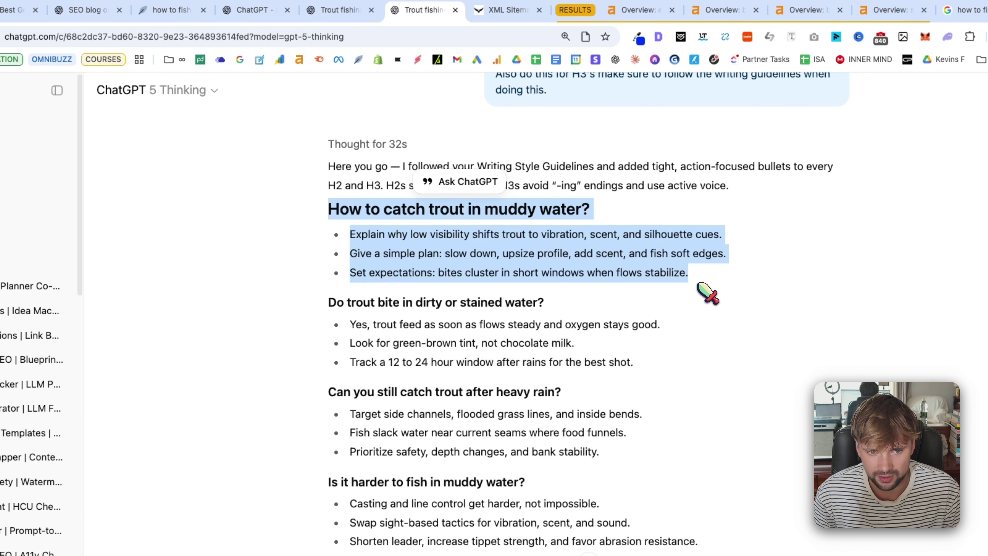
pyautogui.keyDown('shift'); pyautogui.click(352, 247); pyautogui.keyUp('shift')
pyautogui.click(352, 247)
pyautogui.moveTo(329, 302); pyautogui.dragTo(626, 370)
pyautogui.click(627, 369)
# Examine the bullets on catching trout after heavy rain and on the difficulty of fishing in muddy water
pyautogui.scroll(-1, 627, 370)
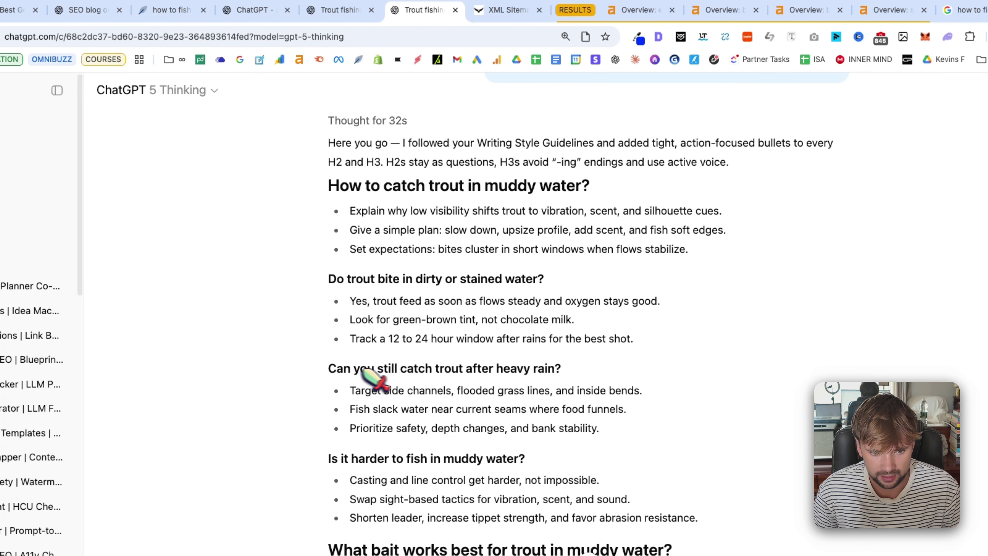
pyautogui.moveTo(337, 369); pyautogui.dragTo(657, 432)
pyautogui.click(657, 432)
pyautogui.scroll(-3, 657, 432)
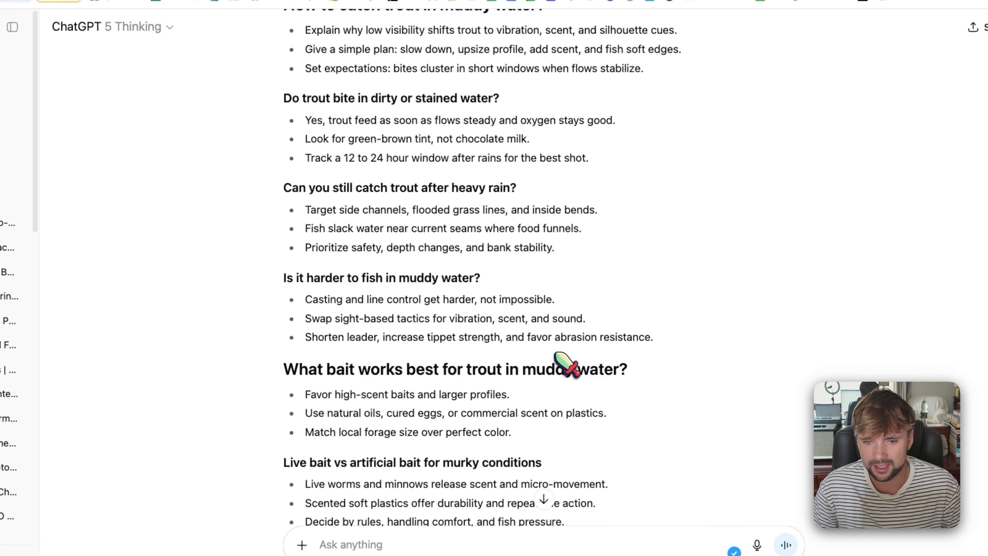
pyautogui.scroll(-2, 589, 309)
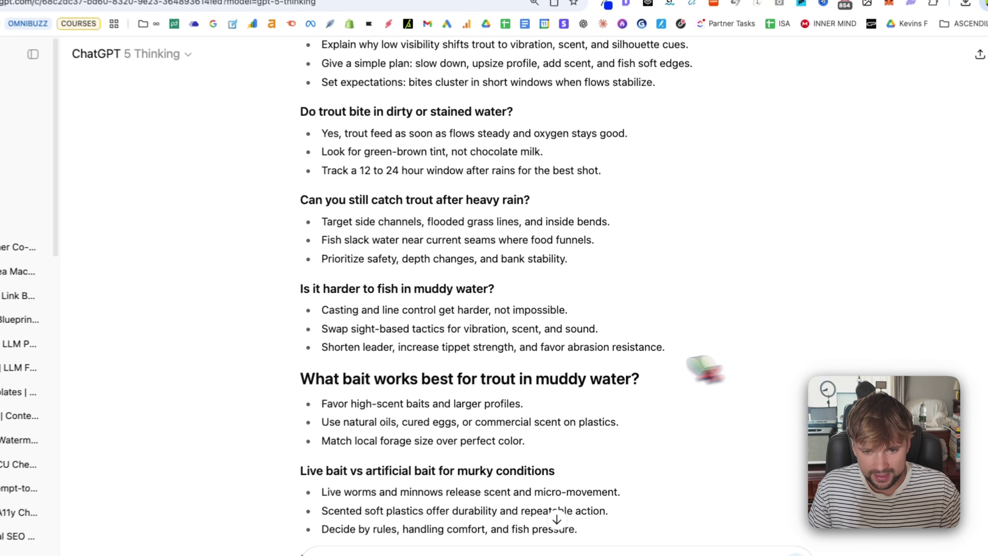
pyautogui.moveTo(679, 346); pyautogui.dragTo(638, 342)
pyautogui.click(643, 354)
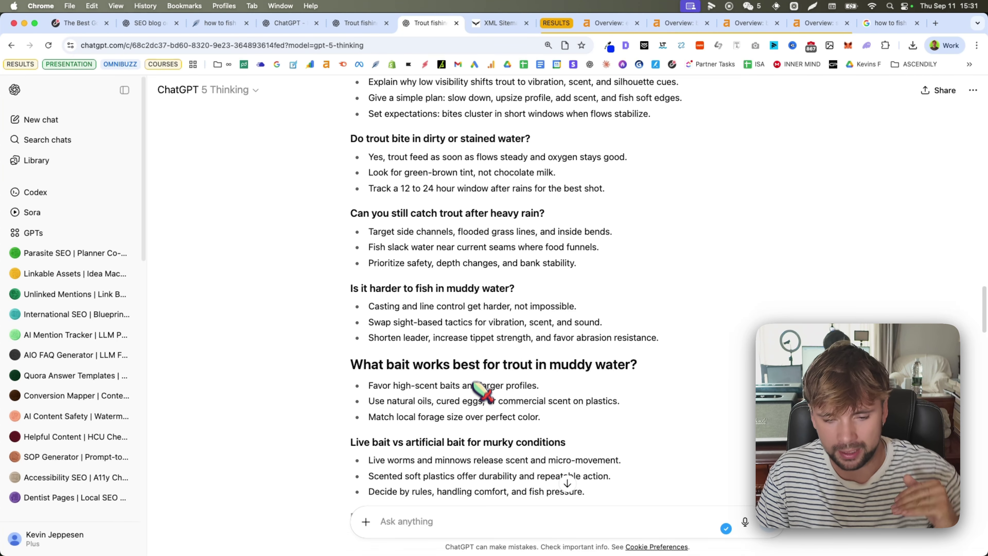
# Review the outline's closing sections on what muddies rivers and lakes, especially the bullets on estimating clarity recovery time
pyautogui.scroll(-3, 482, 393)
pyautogui.scroll(-20, 451, 141)
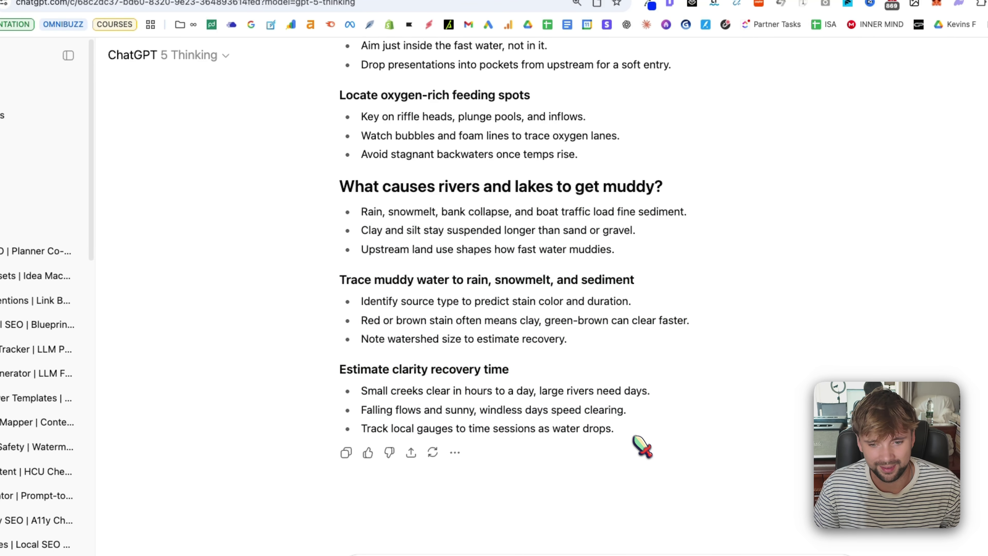
pyautogui.moveTo(634, 436)
pyautogui.mouseDown()
pyautogui.moveTo(452, 277)
pyautogui.moveTo(622, 448)
pyautogui.moveTo(371, 201)
pyautogui.moveTo(620, 430)
pyautogui.moveTo(531, 386)
pyautogui.moveTo(298, 190)
pyautogui.moveTo(626, 436)
pyautogui.mouseUp()
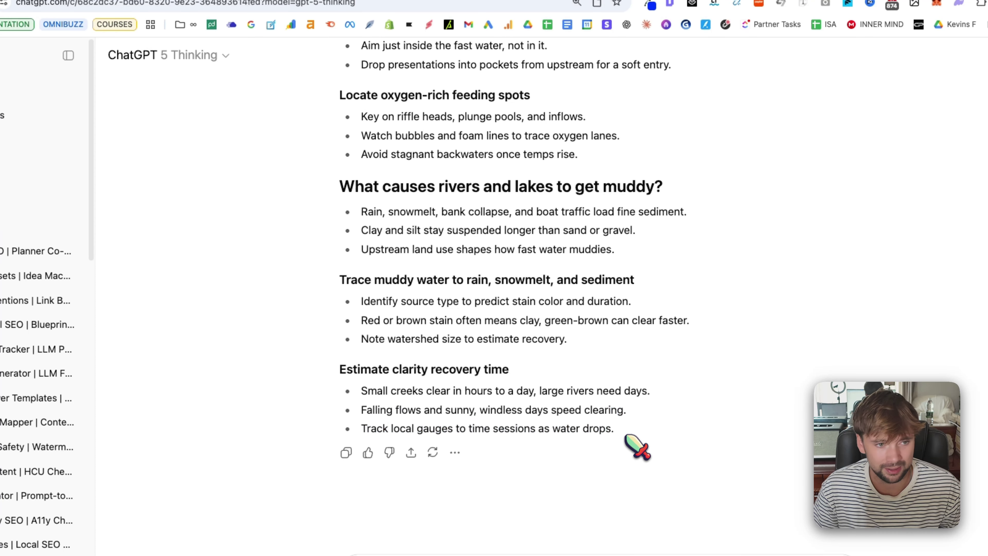
pyautogui.scroll(3, 483, 264)
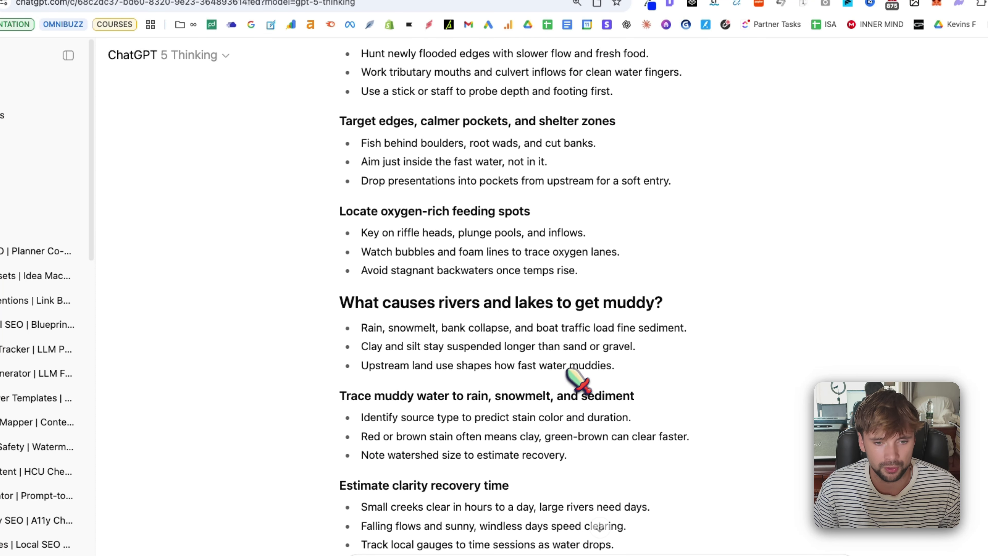
pyautogui.scroll(-2, 609, 404)
pyautogui.scroll(-2, 653, 471)
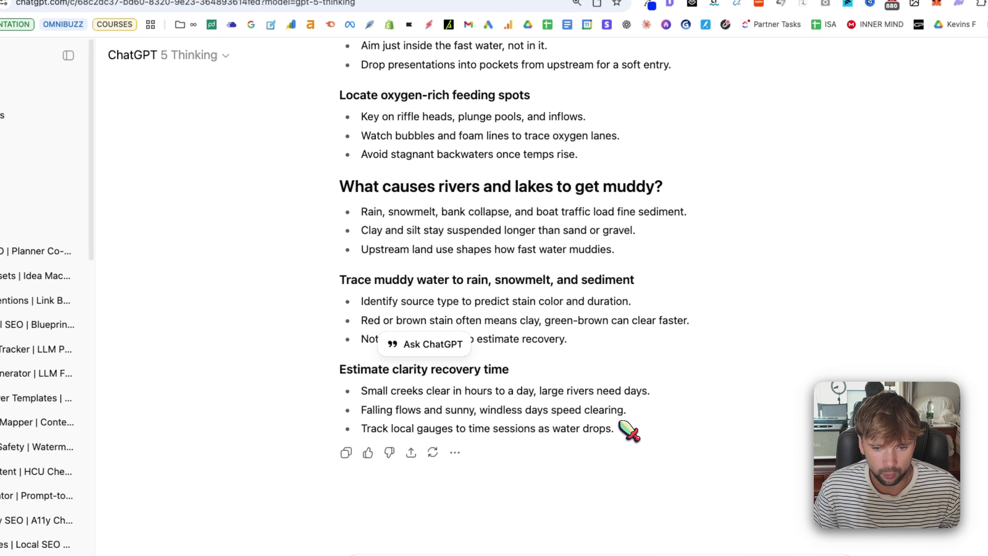
pyautogui.moveTo(622, 430); pyautogui.dragTo(389, 379)
pyautogui.moveTo(624, 430); pyautogui.dragTo(363, 374)
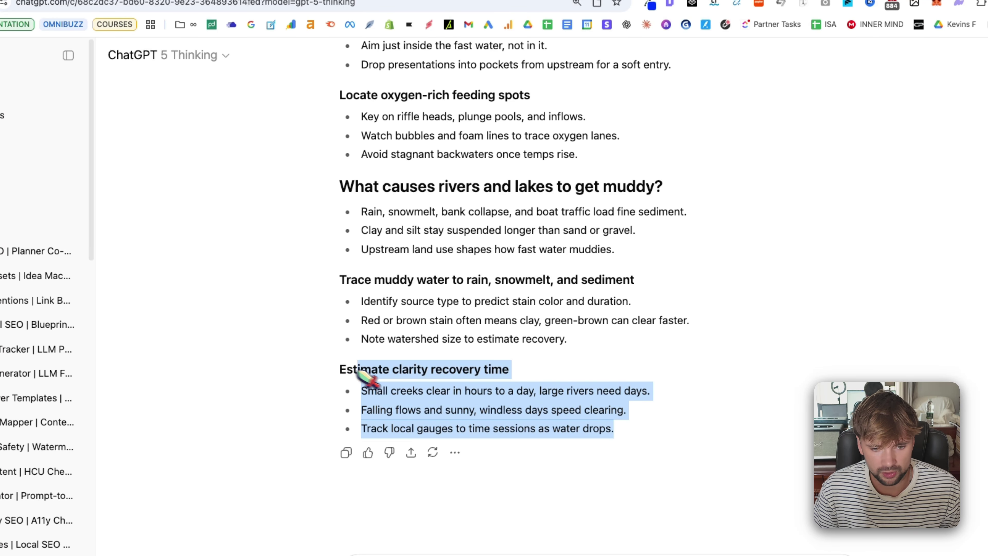
pyautogui.moveTo(635, 436)
pyautogui.mouseDown()
pyautogui.moveTo(578, 425)
pyautogui.moveTo(591, 441)
pyautogui.moveTo(351, 377)
pyautogui.moveTo(622, 434)
pyautogui.mouseUp()
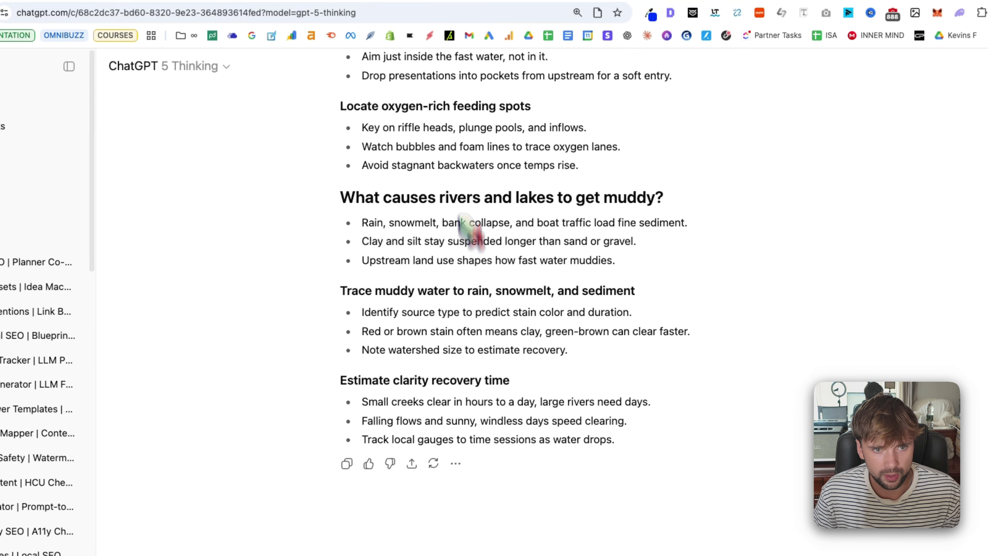
# Paste the internal links prompt with the sitemap URLs into the edited outline chat and send it
pyautogui.click(463, 512)
pyautogui.press('super+v')
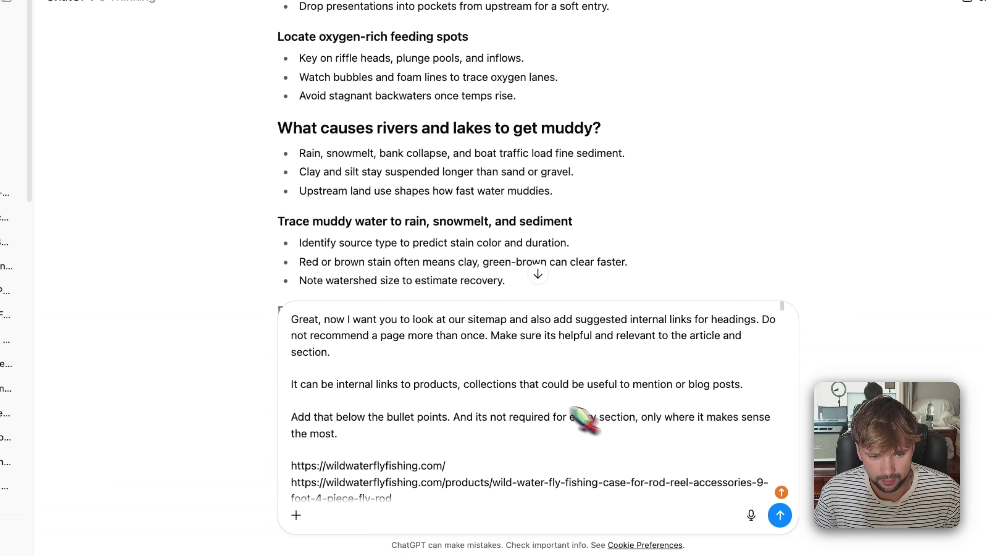
pyautogui.scroll(-10, 584, 419)
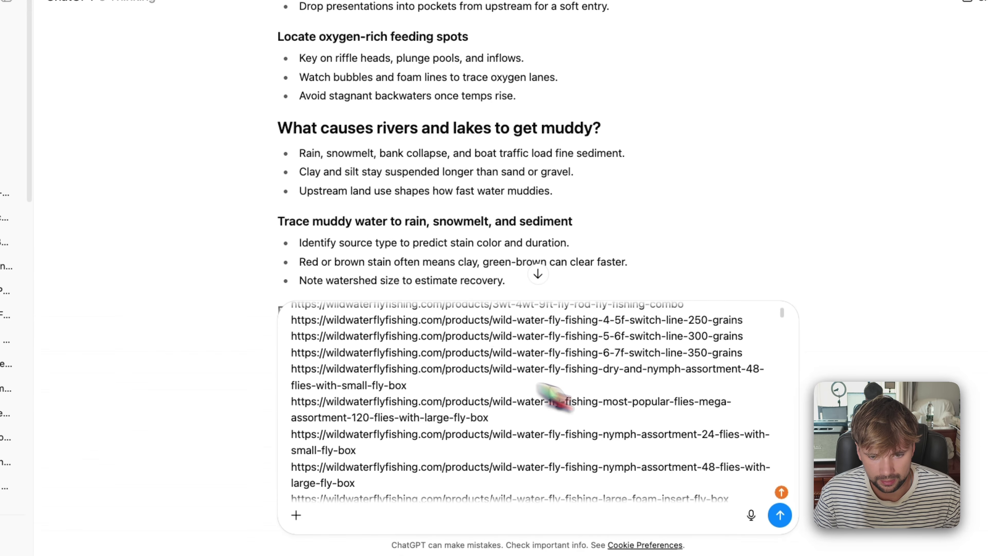
pyautogui.click(780, 515)
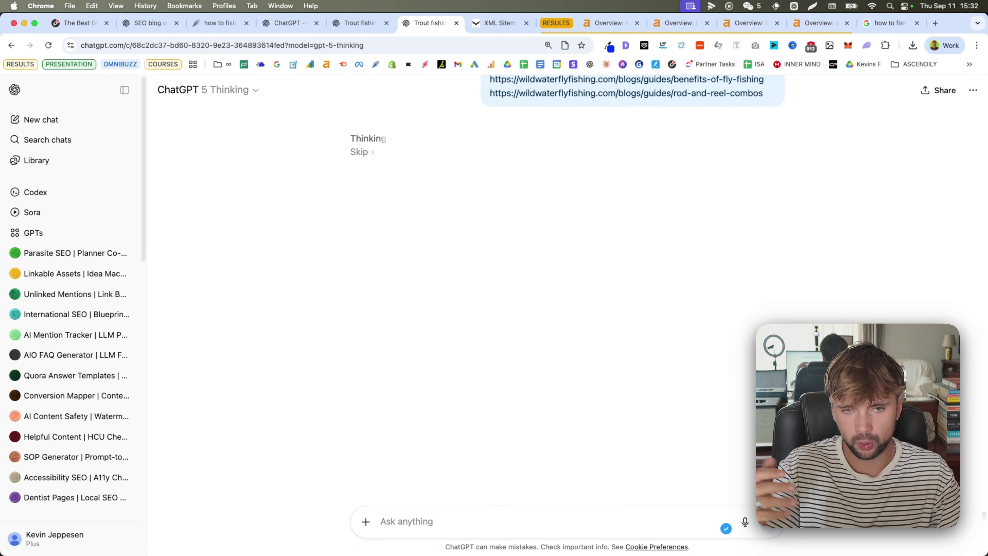
# Look back through the sitemap URLs in the sent message up to the start of the internal links prompt
pyautogui.scroll(15, 722, 357)
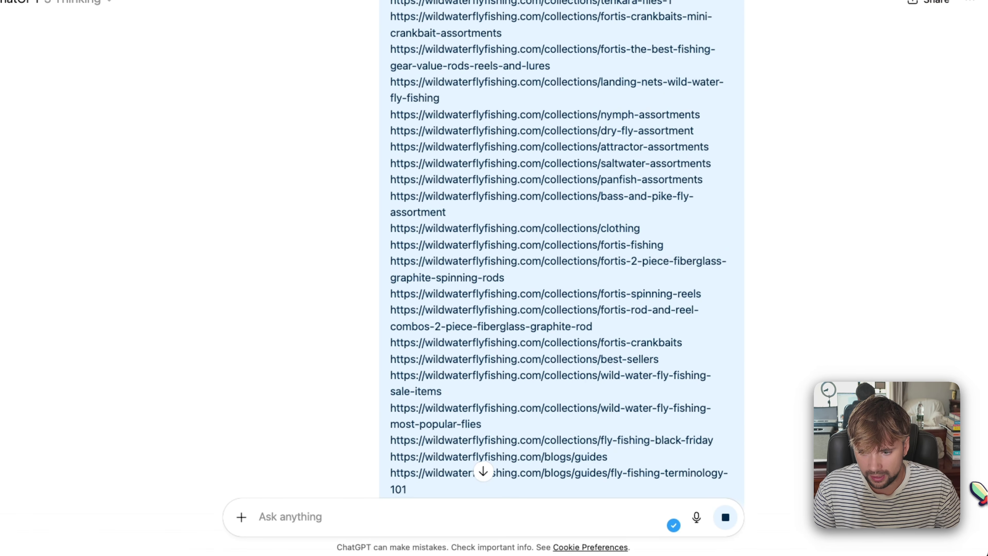
pyautogui.moveTo(979, 493); pyautogui.dragTo(975, 218)
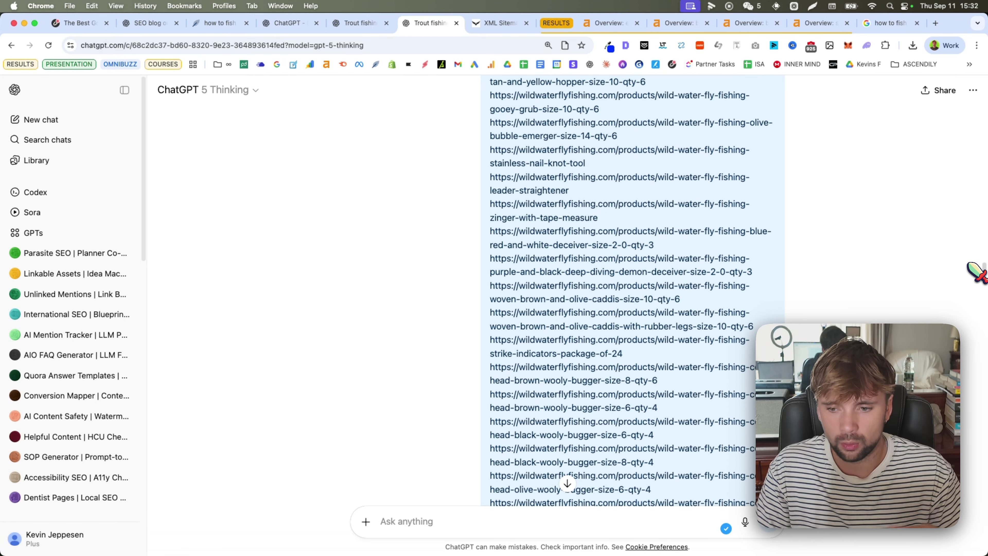
pyautogui.moveTo(977, 273); pyautogui.dragTo(971, 187)
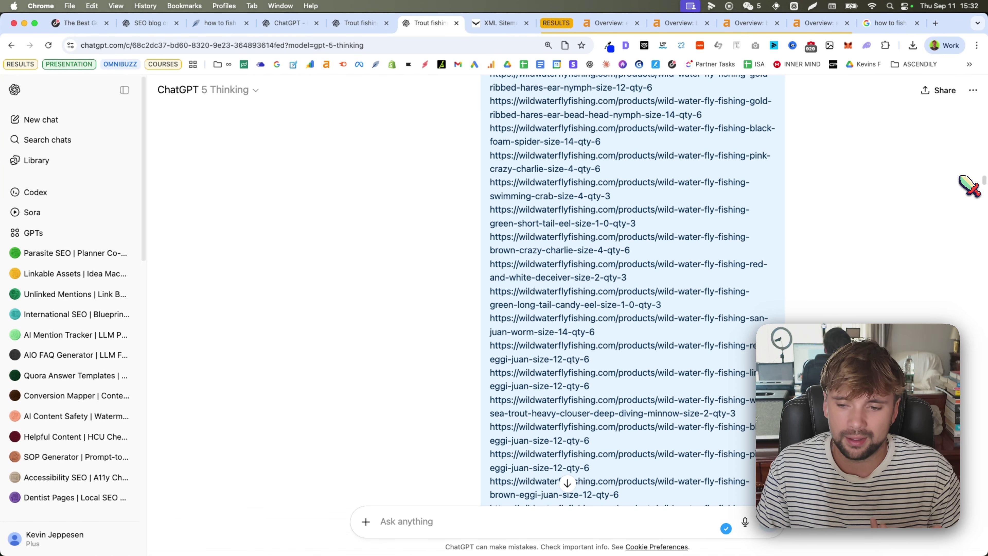
pyautogui.scroll(5, 946, 225)
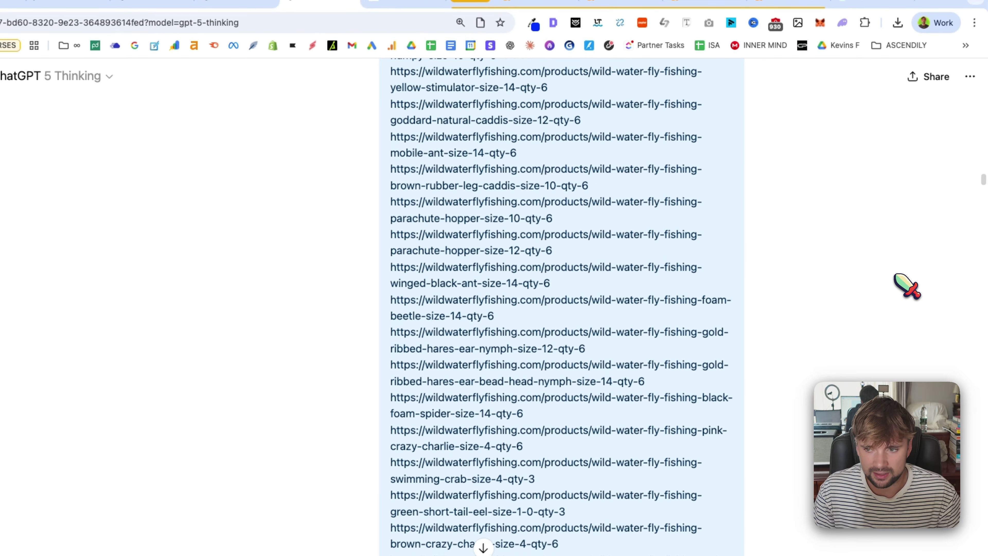
pyautogui.scroll(10, 933, 234)
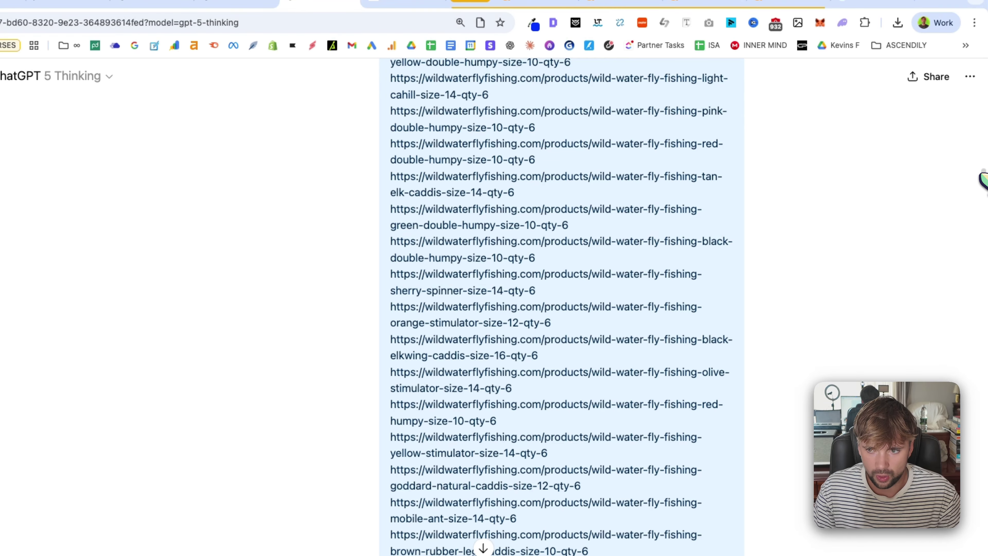
pyautogui.scroll(15, 927, 232)
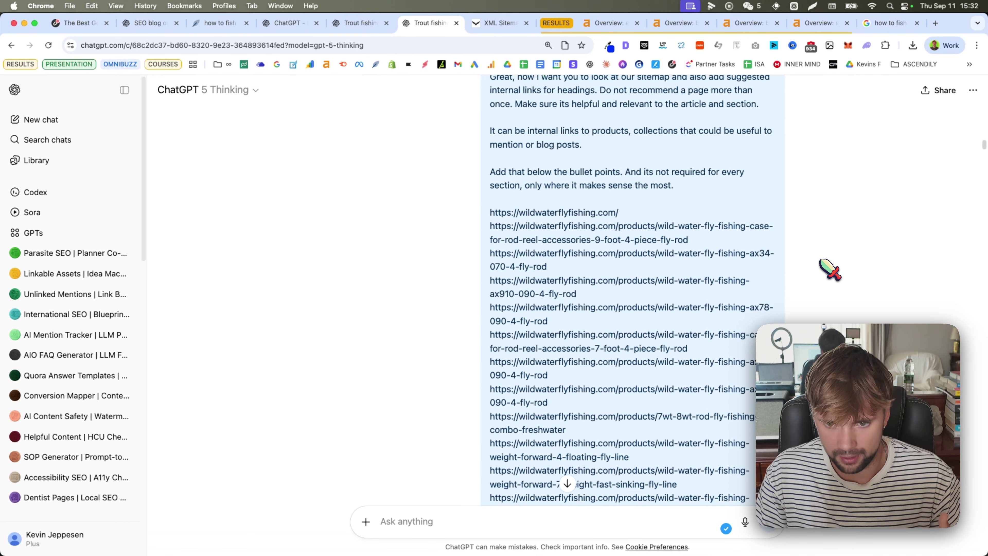
pyautogui.scroll(10, 827, 267)
pyautogui.scroll(-8, 810, 265)
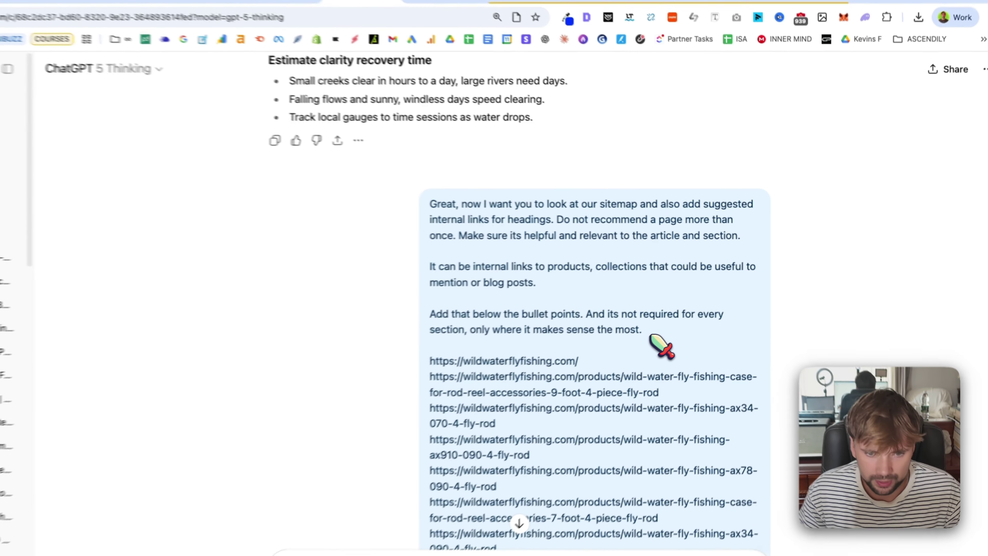
# Read the sent prompt's instructions on sitemap links, avoiding repeated pages, allowed page types and placement below the bullet points
pyautogui.tripleClick(506, 210)
pyautogui.moveTo(489, 206); pyautogui.dragTo(509, 206)
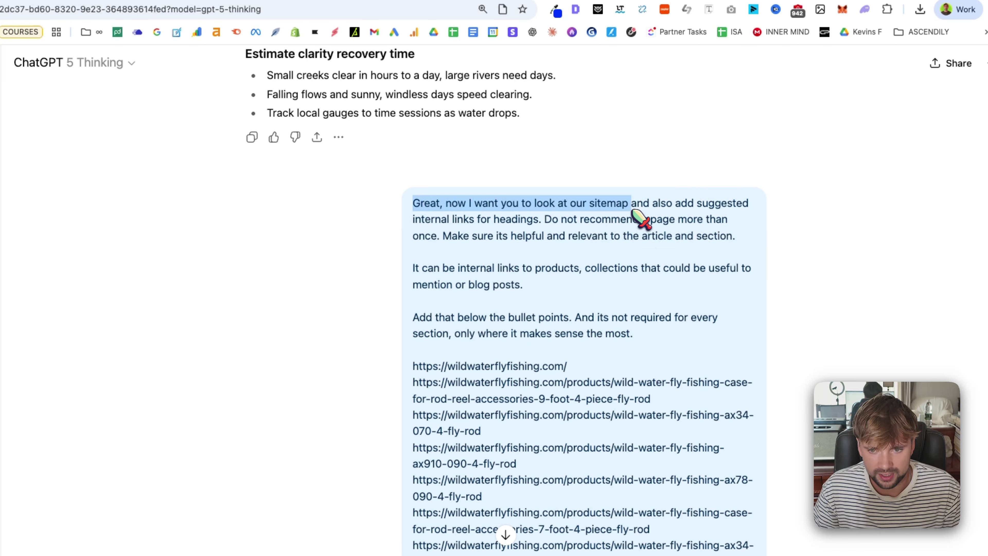
pyautogui.moveTo(633, 210); pyautogui.dragTo(457, 226)
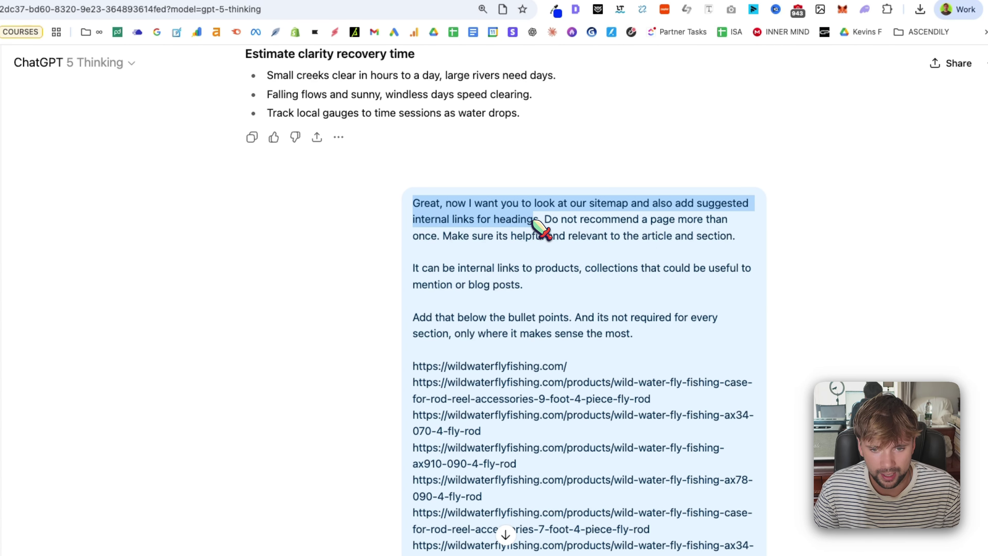
pyautogui.moveTo(543, 220); pyautogui.dragTo(630, 245)
pyautogui.moveTo(733, 246); pyautogui.dragTo(527, 243)
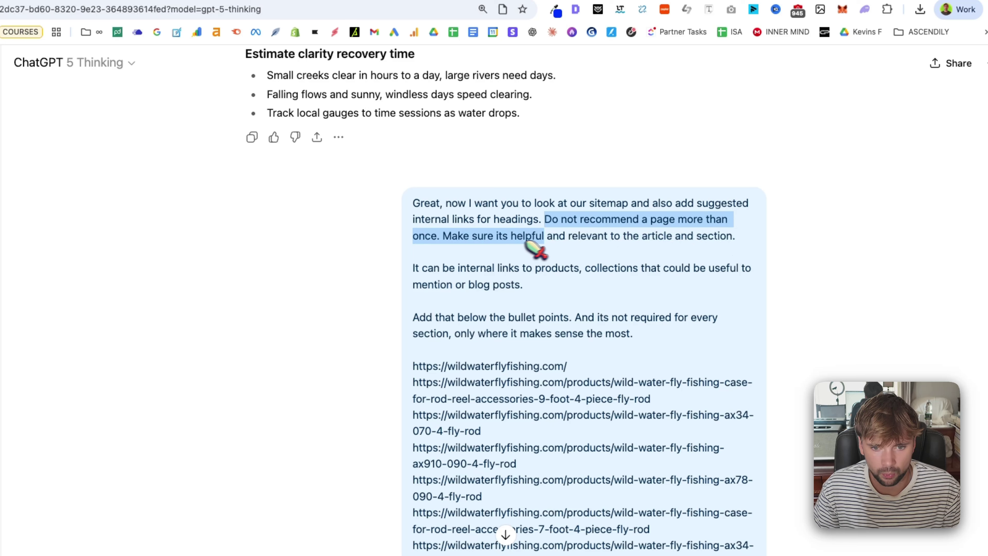
pyautogui.click(446, 238)
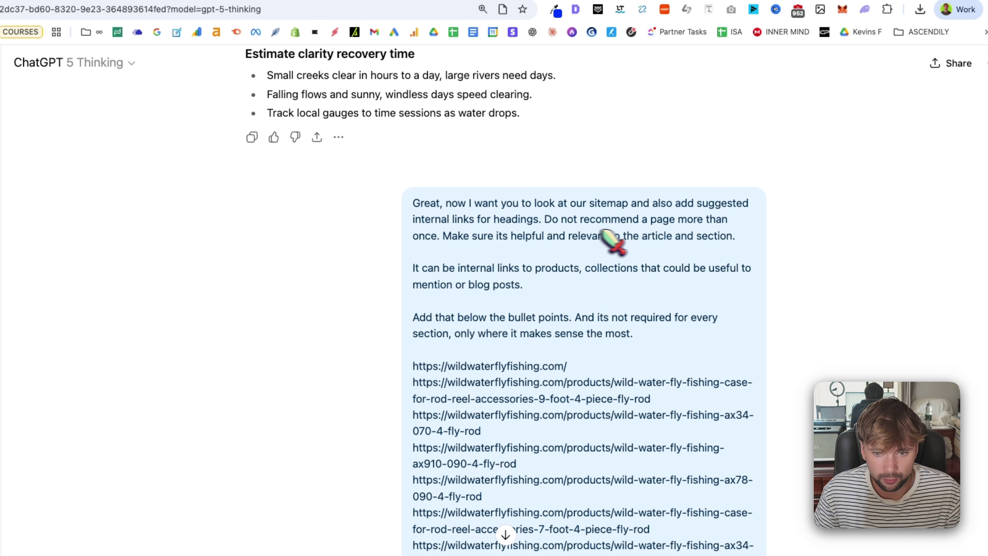
pyautogui.moveTo(414, 268); pyautogui.dragTo(550, 293)
pyautogui.moveTo(633, 284); pyautogui.dragTo(498, 291)
pyautogui.click(537, 283)
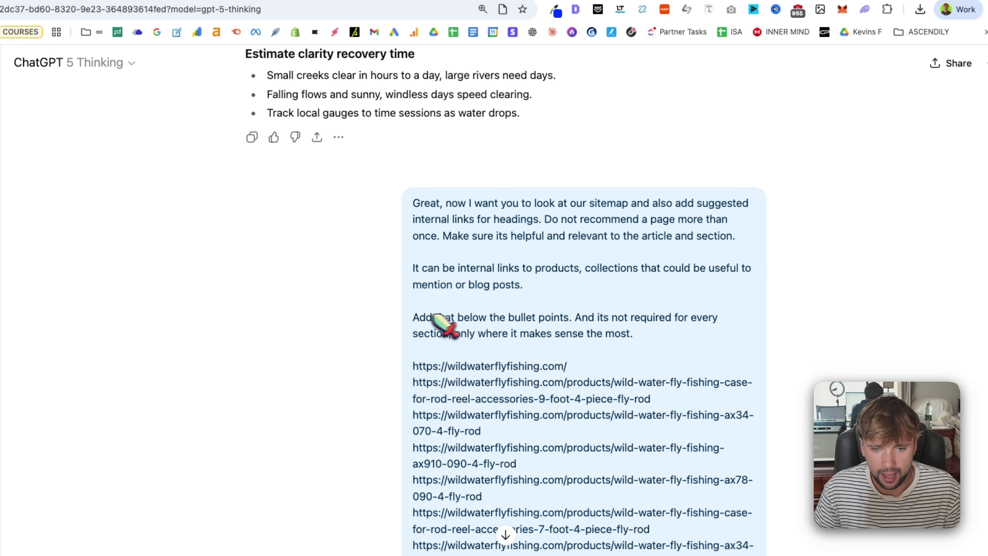
pyautogui.moveTo(415, 316); pyautogui.dragTo(654, 346)
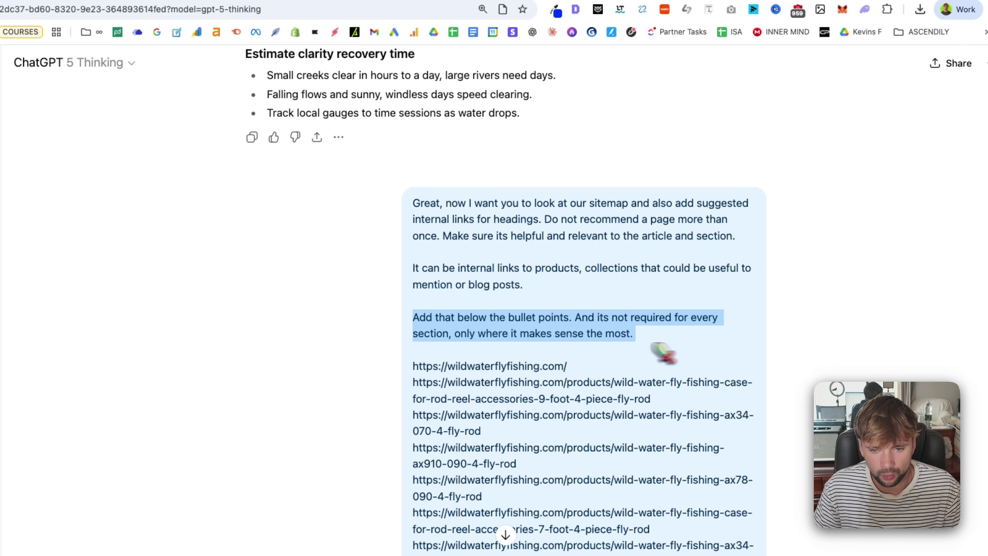
pyautogui.click(653, 343)
# Look through the product URLs in the sent message down to the response in progress
pyautogui.scroll(-15, 658, 343)
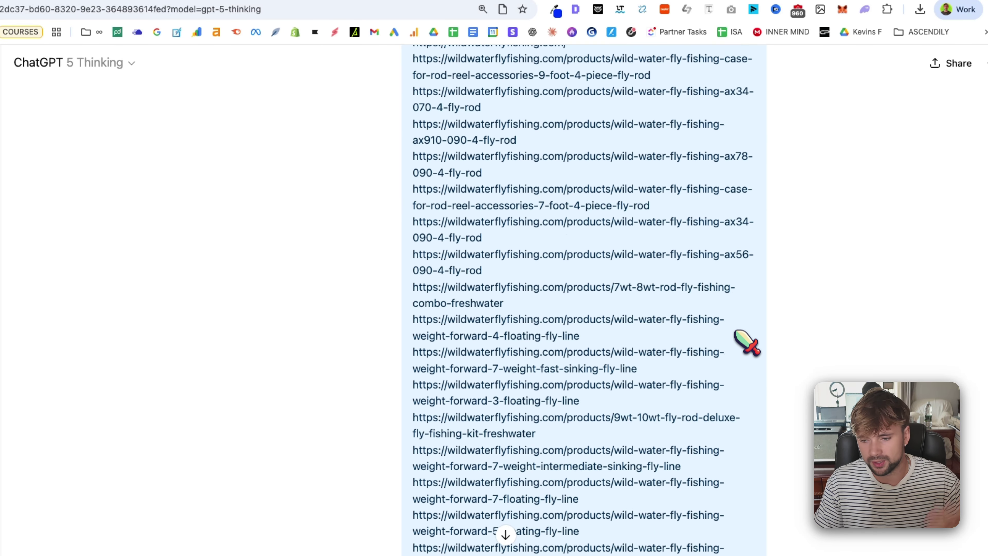
pyautogui.scroll(-6, 699, 289)
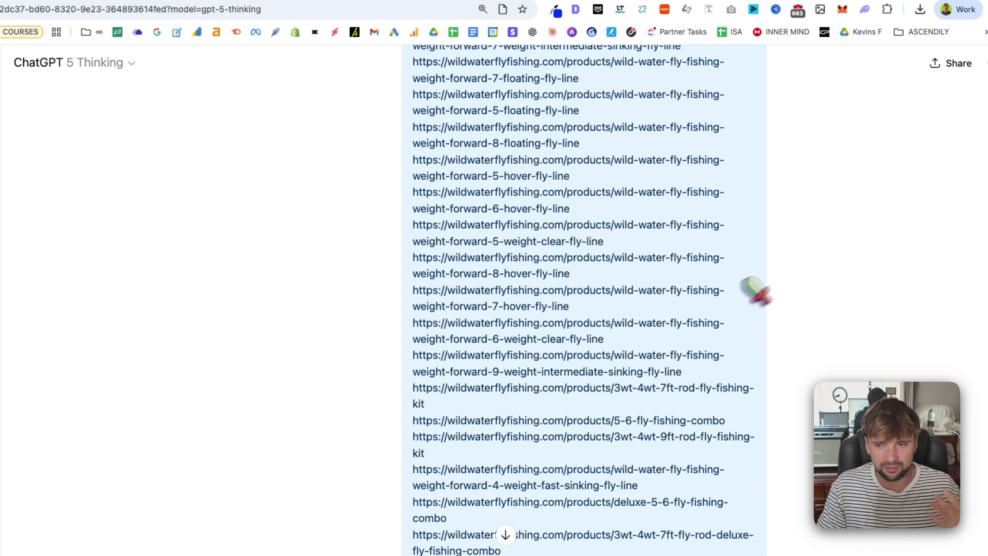
pyautogui.scroll(-20, 954, 280)
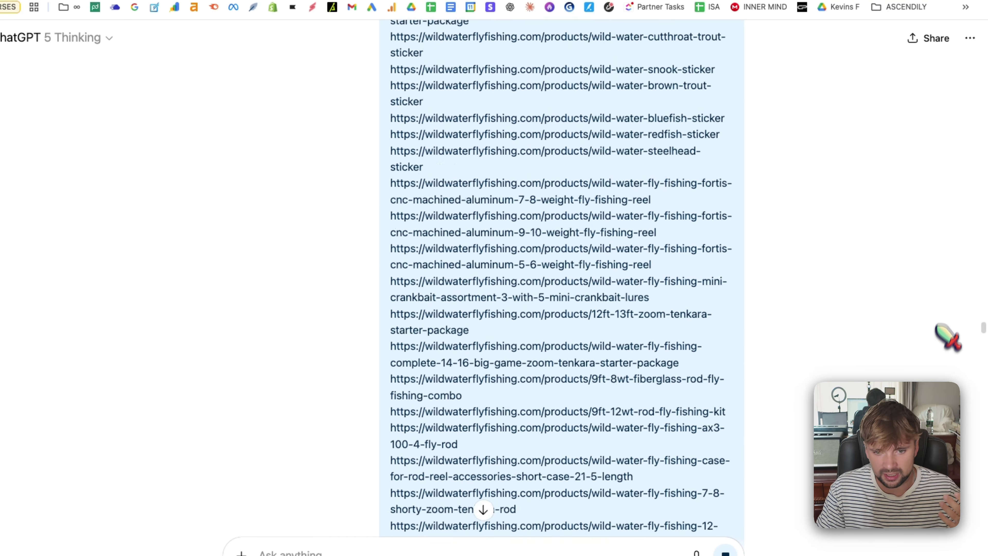
pyautogui.scroll(-20, 949, 336)
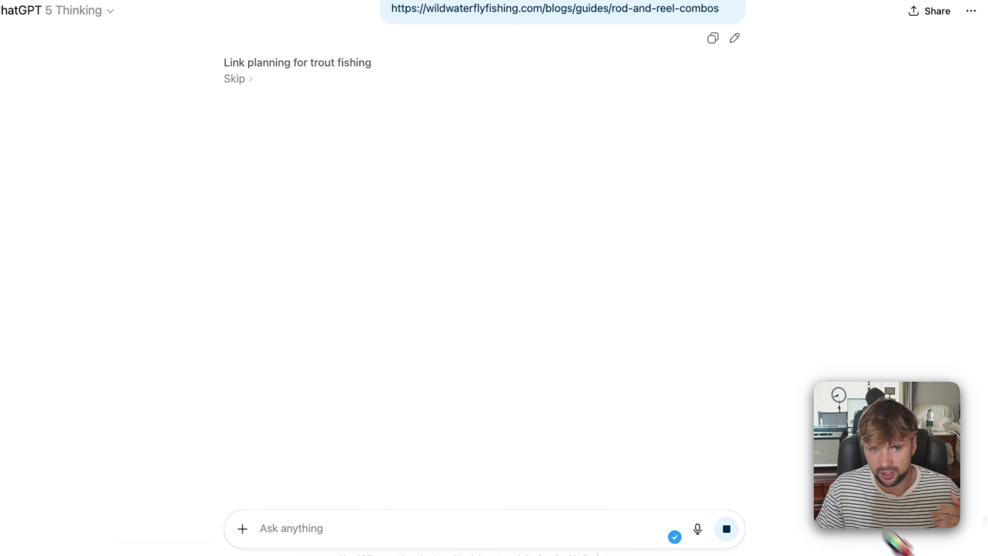
# Read the suggested guide and collection links under the "How to catch trout in muddy water?" heading of the response
pyautogui.scroll(3, 595, 306)
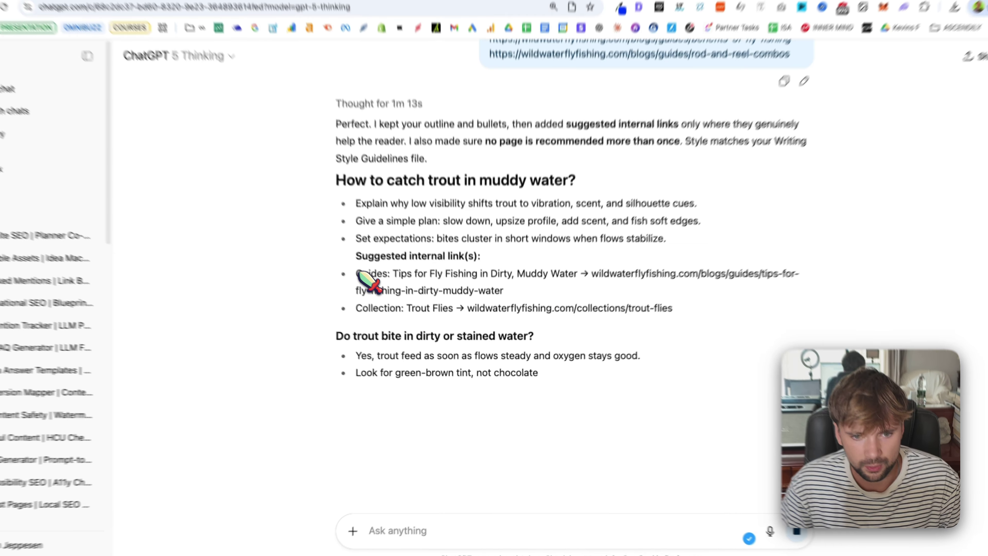
pyautogui.moveTo(367, 290); pyautogui.dragTo(553, 311)
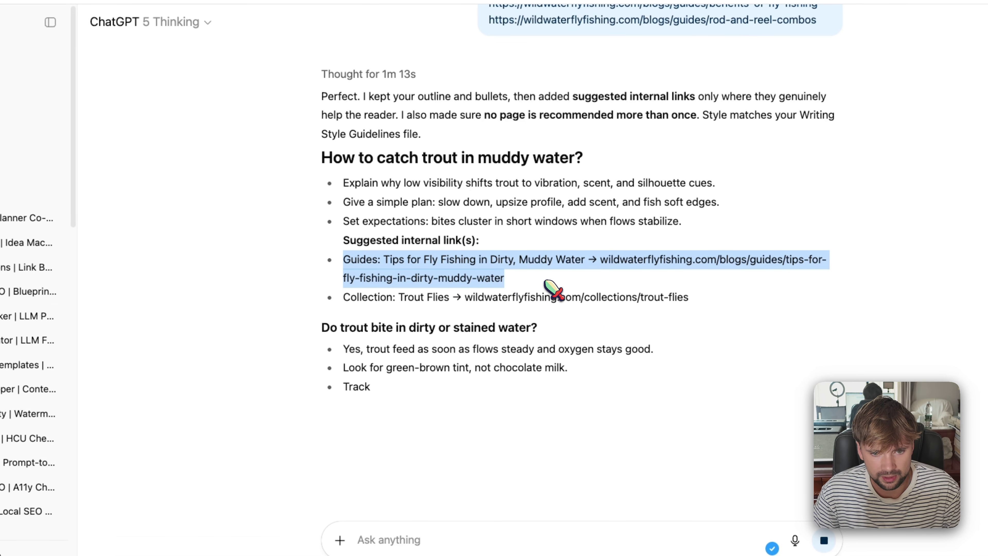
pyautogui.click(553, 311)
pyautogui.moveTo(358, 283); pyautogui.dragTo(485, 299)
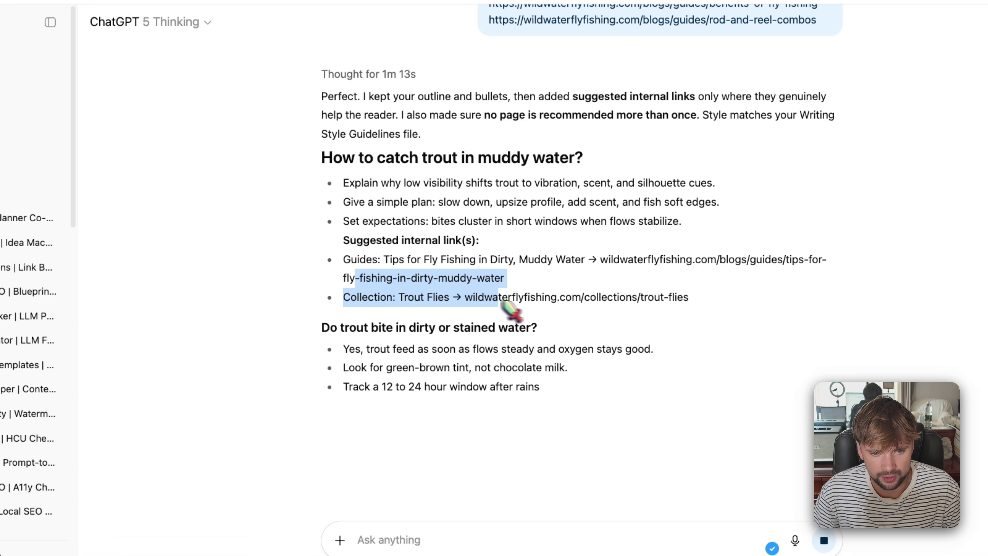
pyautogui.click(428, 285)
pyautogui.scroll(5, 490, 288)
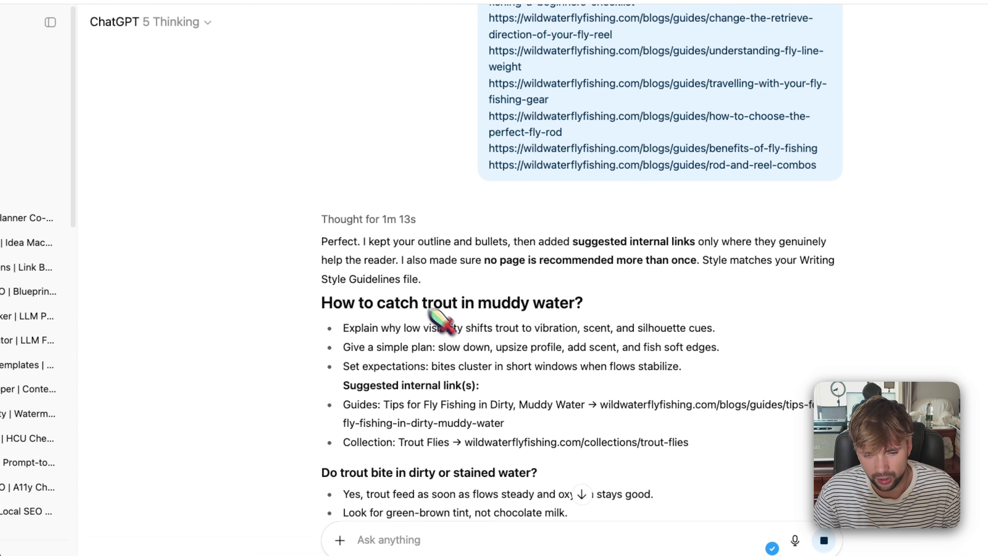
# Examine the suggested links from "Do trout bite in dirty or stained water?" through "Is it harder to fish in muddy water?"
pyautogui.scroll(-6, 451, 318)
pyautogui.scroll(-3, 449, 317)
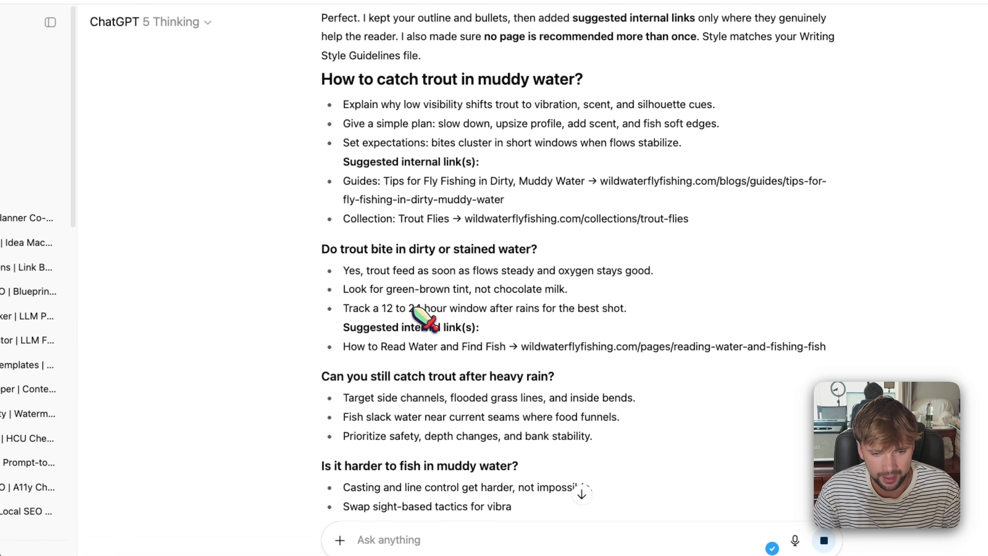
pyautogui.moveTo(344, 257); pyautogui.dragTo(536, 298)
pyautogui.click(537, 298)
pyautogui.scroll(-4, 646, 319)
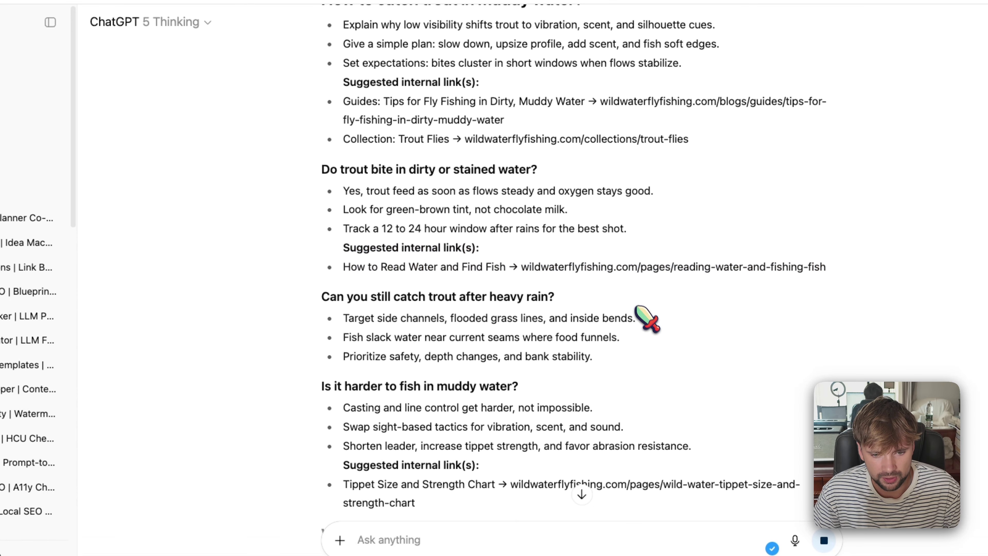
pyautogui.scroll(-3, 545, 382)
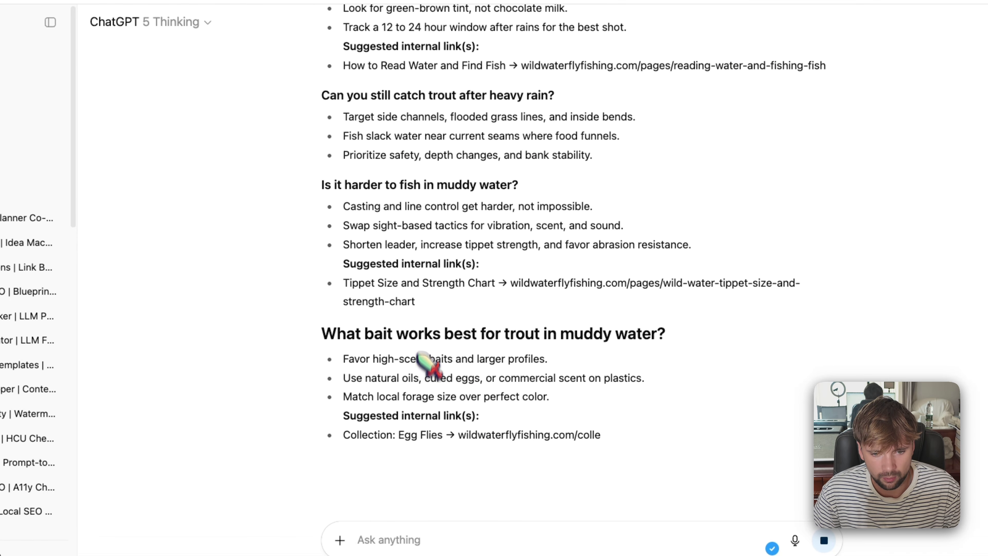
# Compare the suggested collection and product links with the bullet points under "What bait works best for trout in muddy water?"
pyautogui.moveTo(342, 416); pyautogui.dragTo(447, 415)
pyautogui.click(494, 378)
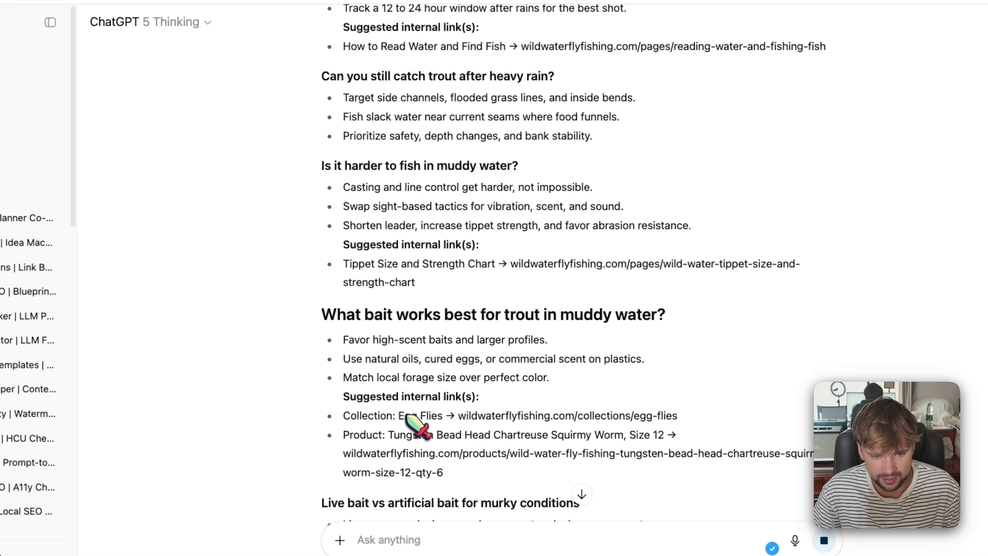
pyautogui.moveTo(394, 435); pyautogui.dragTo(543, 439)
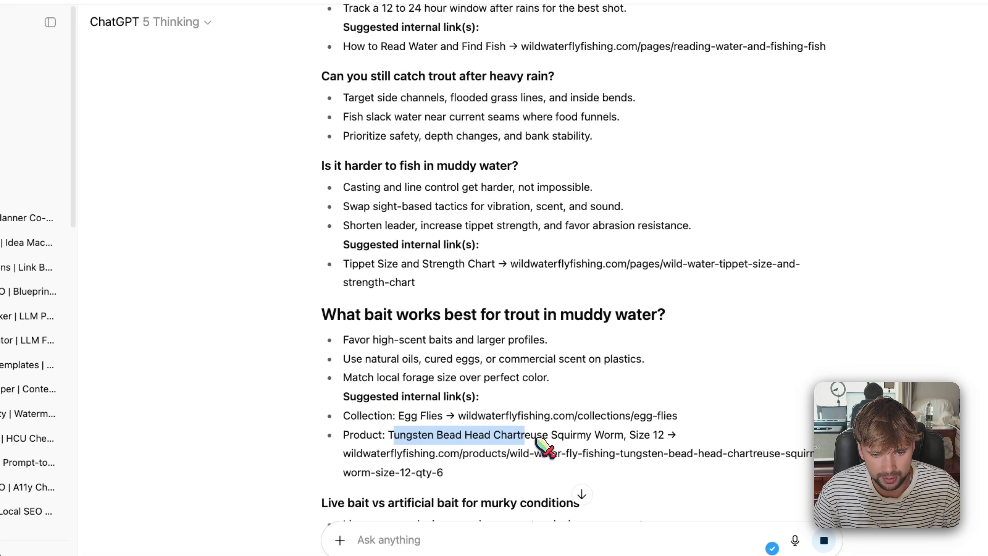
pyautogui.click(529, 439)
pyautogui.moveTo(424, 359); pyautogui.dragTo(595, 360)
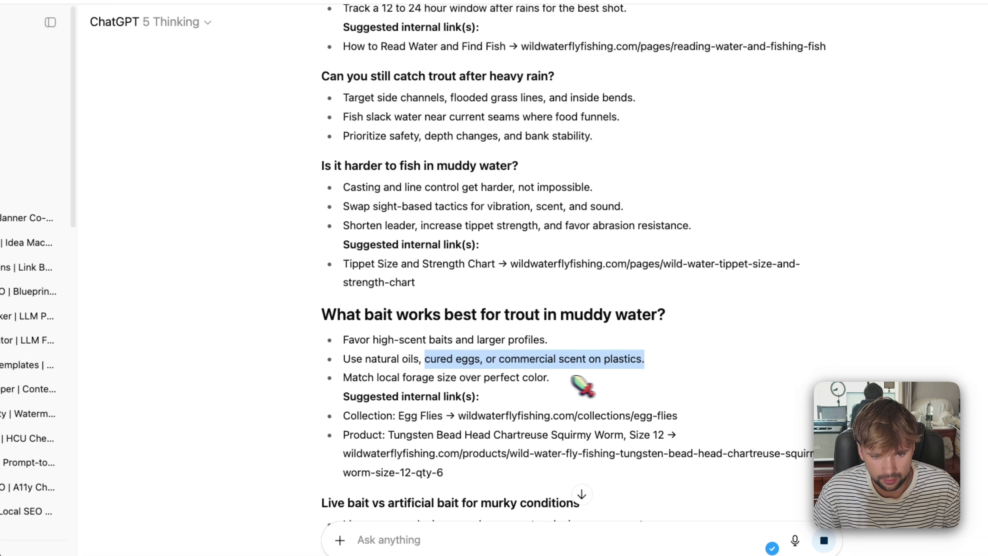
pyautogui.click(582, 385)
# Read the bullets and suggested links in the live versus artificial bait, scent-based bait and lure color sections
pyautogui.scroll(-3, 463, 385)
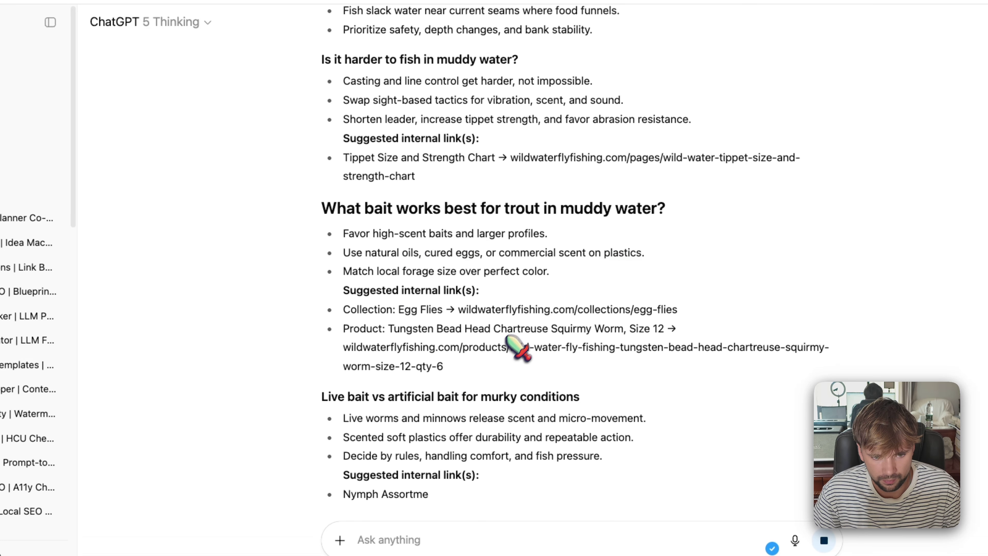
pyautogui.scroll(-2, 478, 363)
pyautogui.moveTo(471, 318); pyautogui.dragTo(451, 311)
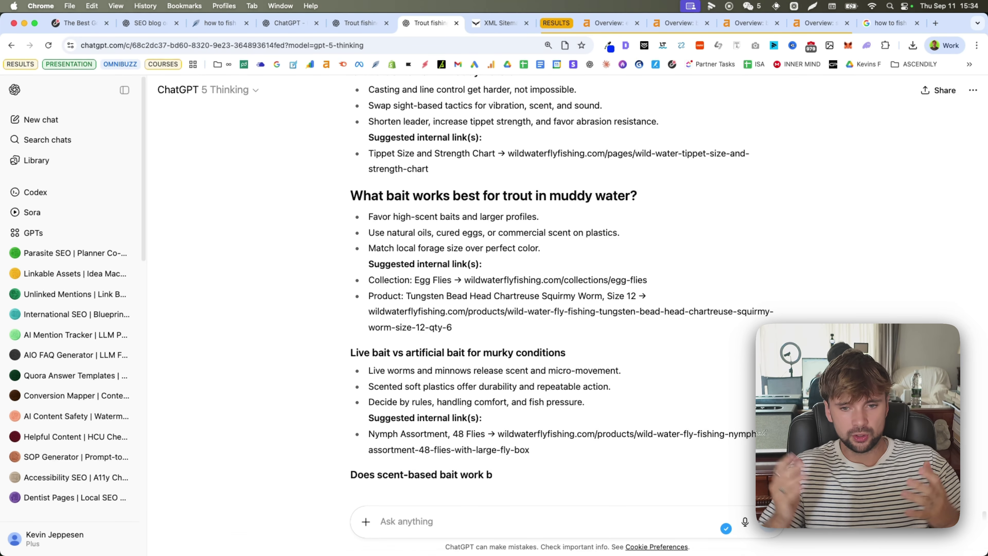
pyautogui.scroll(-3, 469, 335)
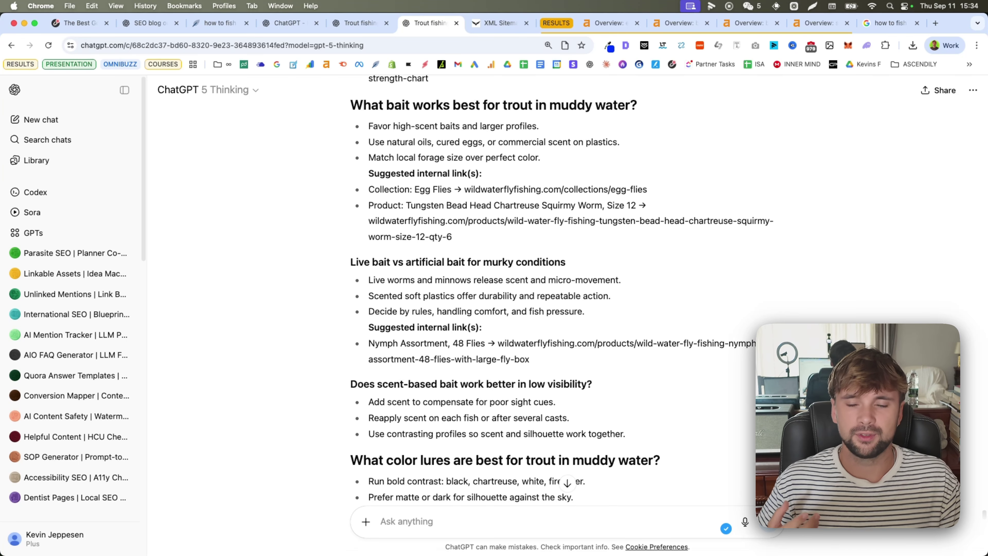
pyautogui.scroll(-5, 488, 348)
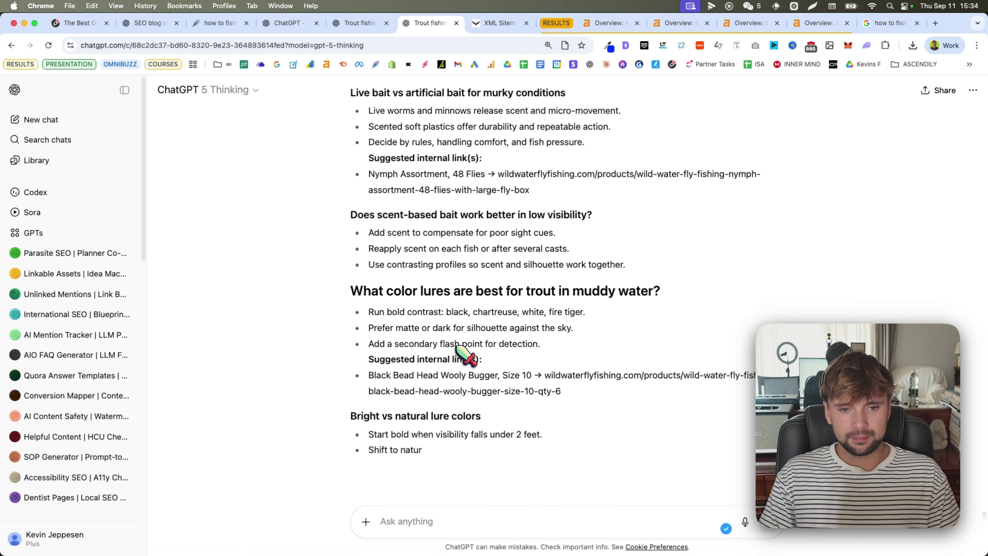
# Review the brief from its first heading to the low visibility techniques heading, then return to the first heading
pyautogui.scroll(20, 482, 353)
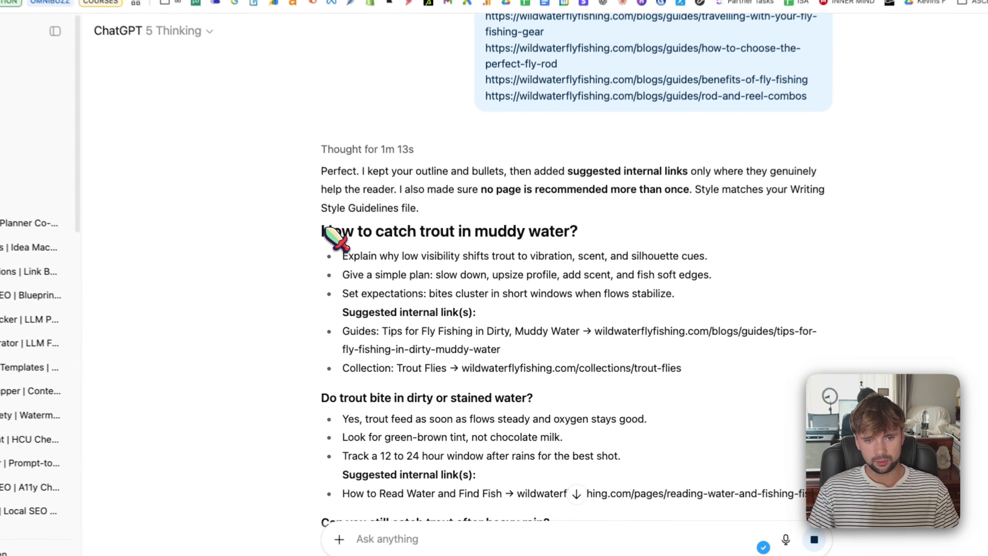
pyautogui.moveTo(362, 260); pyautogui.dragTo(666, 402)
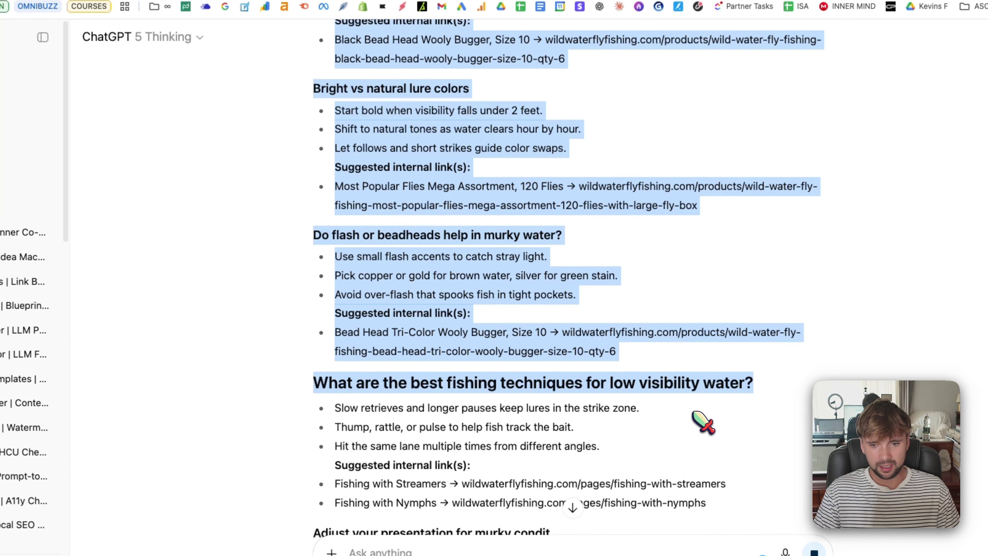
pyautogui.click(695, 413)
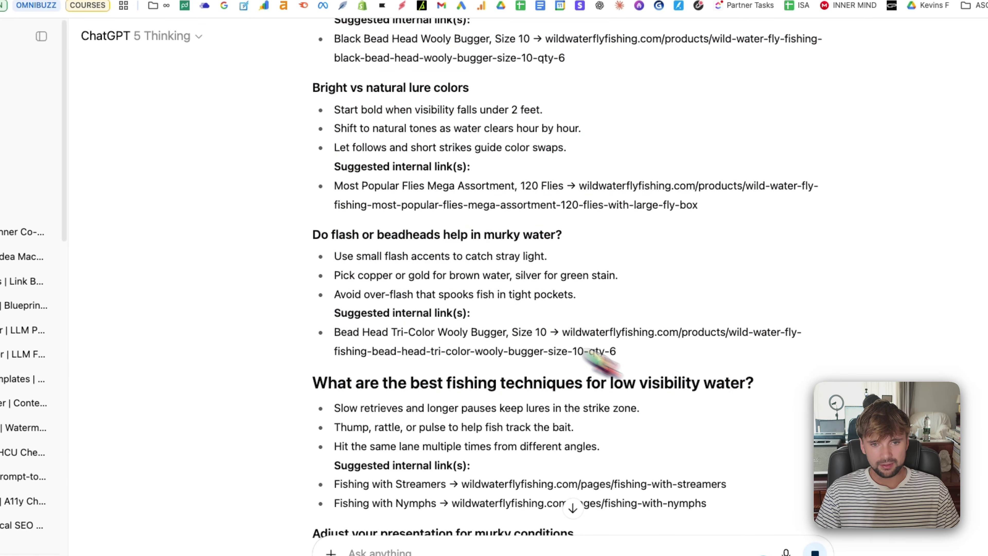
pyautogui.scroll(15, 595, 359)
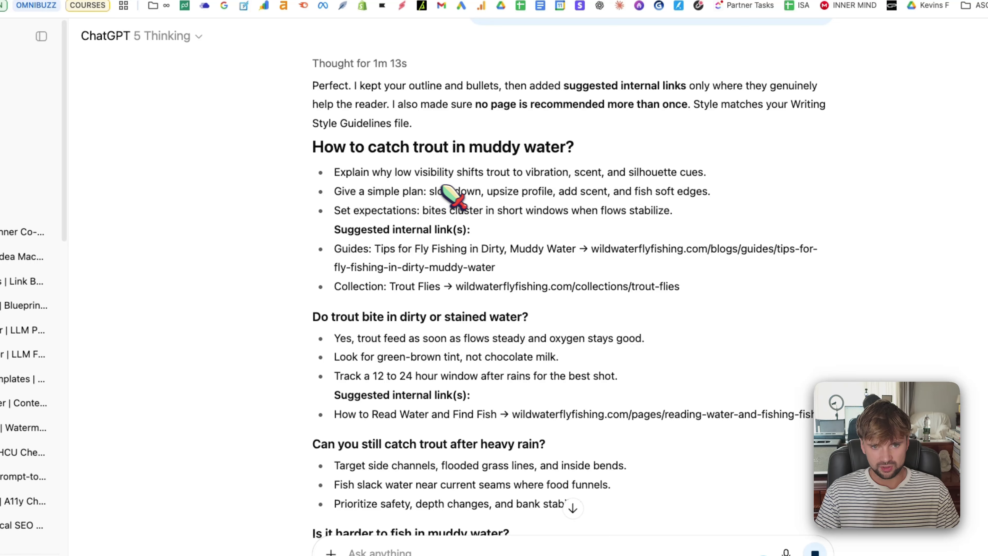
pyautogui.tripleClick(456, 148)
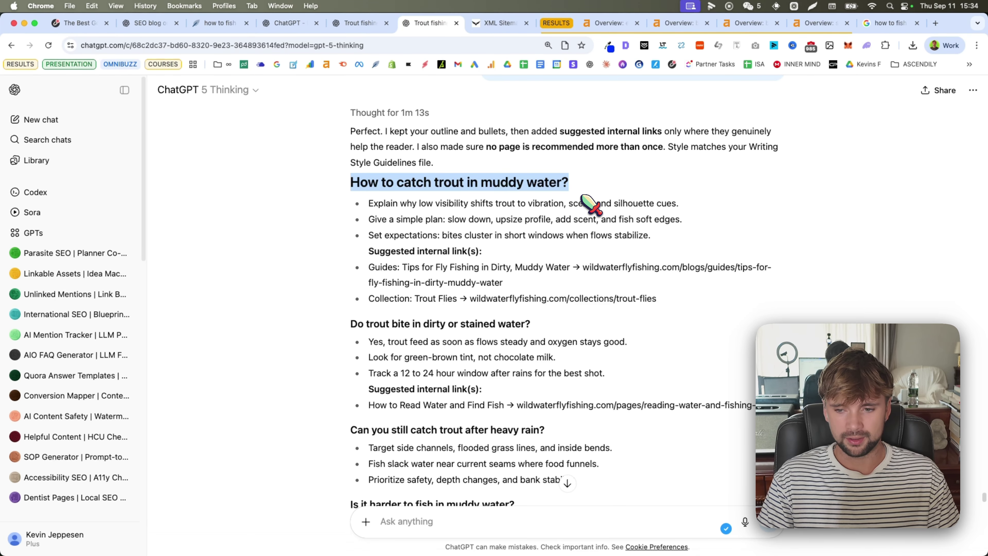
# Look through the rest of the brief, from the bait sections to the trout species sections, checking headings, bullets and internal links
pyautogui.scroll(-20, 482, 238)
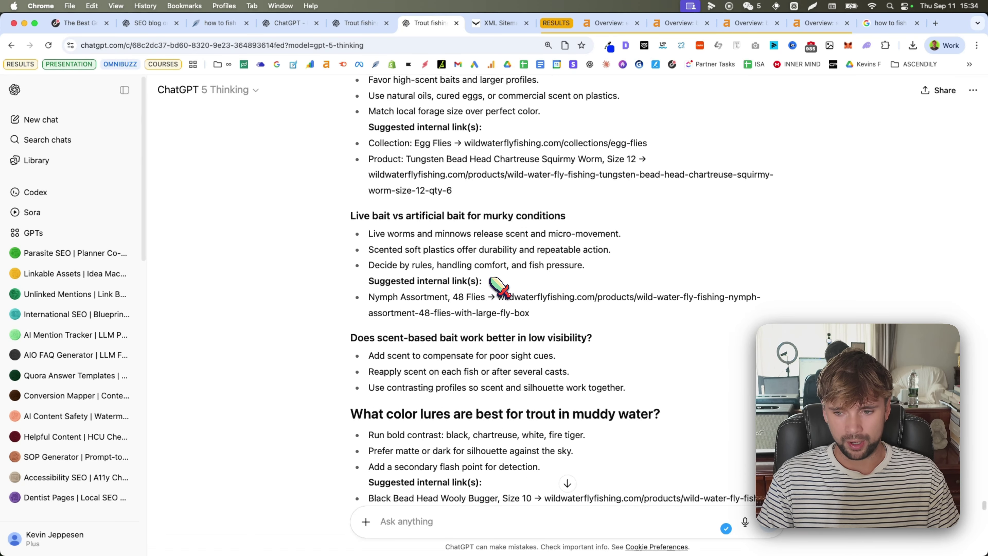
pyautogui.scroll(2, 566, 423)
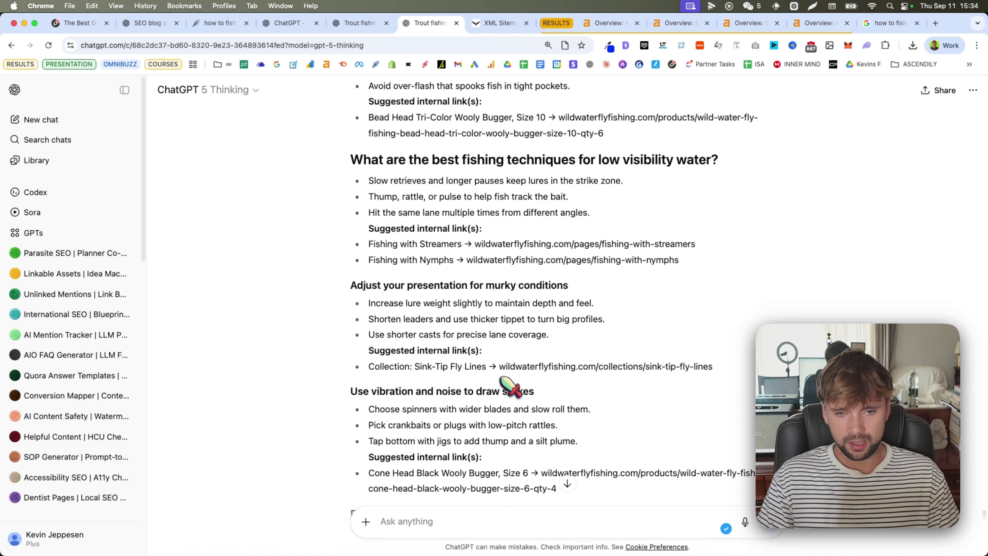
pyautogui.scroll(-3, 506, 390)
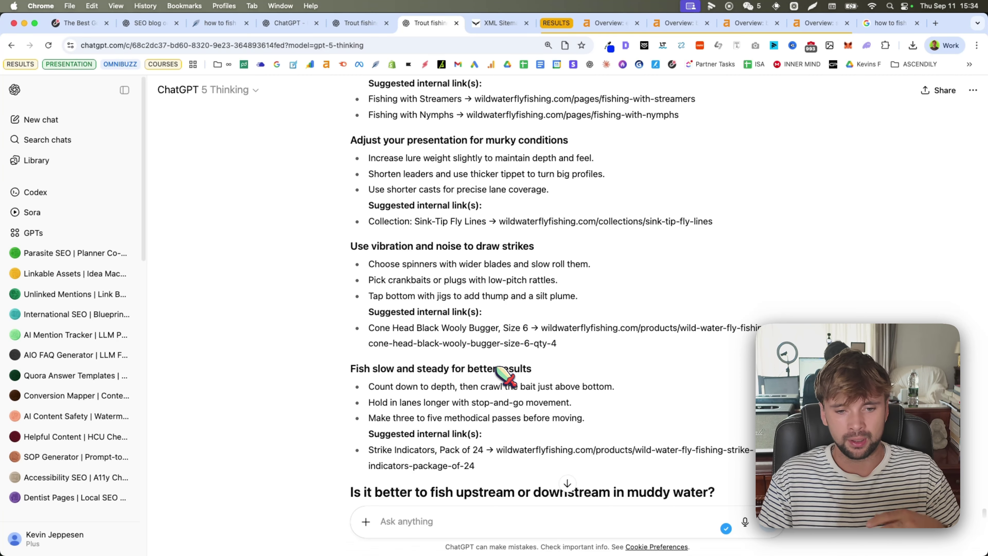
pyautogui.scroll(-5, 517, 367)
pyautogui.tripleClick(507, 278)
pyautogui.click(507, 278)
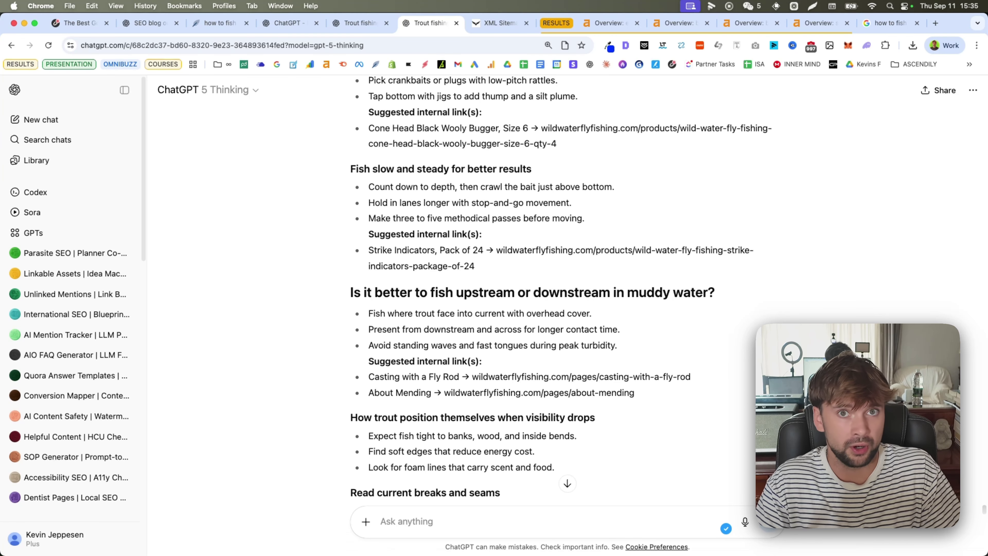
pyautogui.scroll(-10, 505, 296)
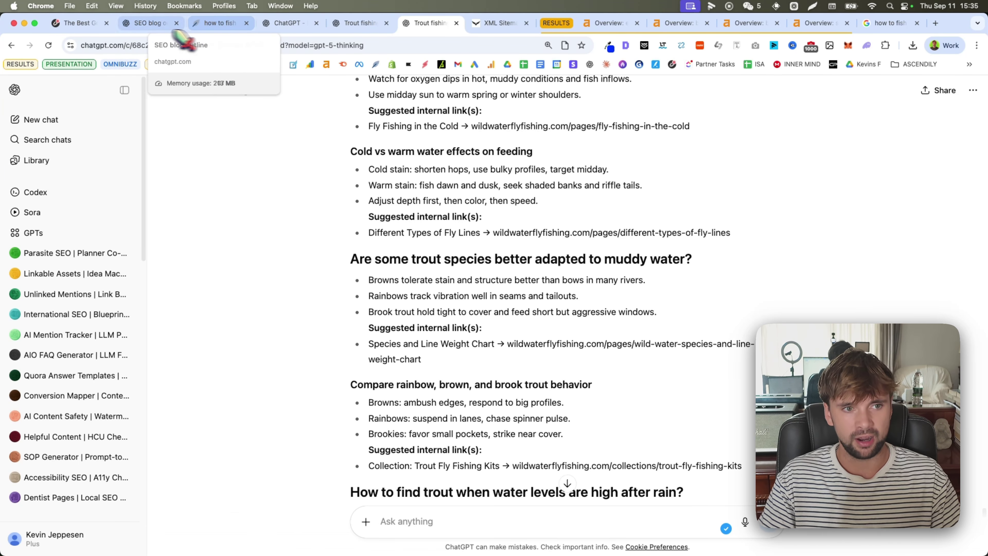
# Switch to the Slite document with the content brief steps and go back up to its title
pyautogui.click(80, 23)
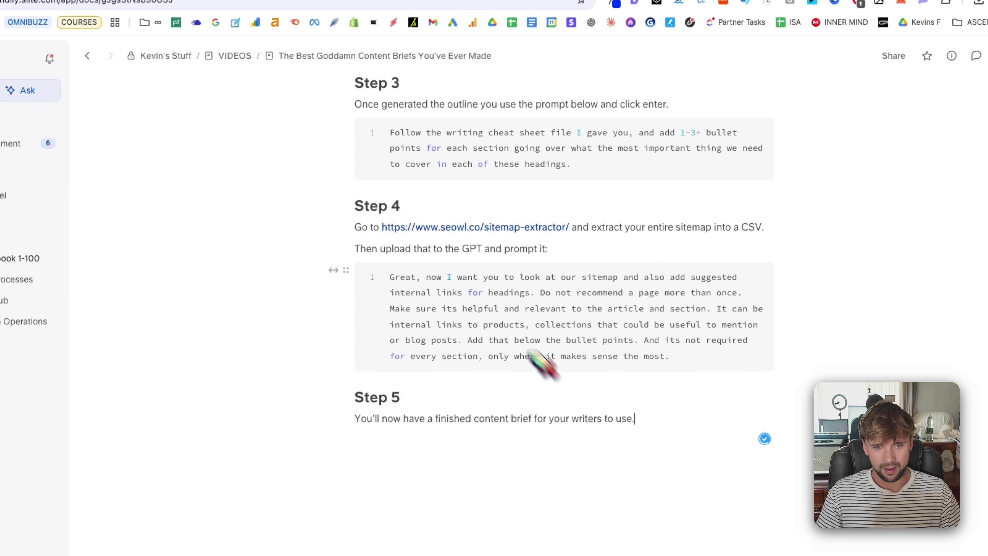
pyautogui.scroll(5, 541, 364)
pyautogui.scroll(10, 662, 316)
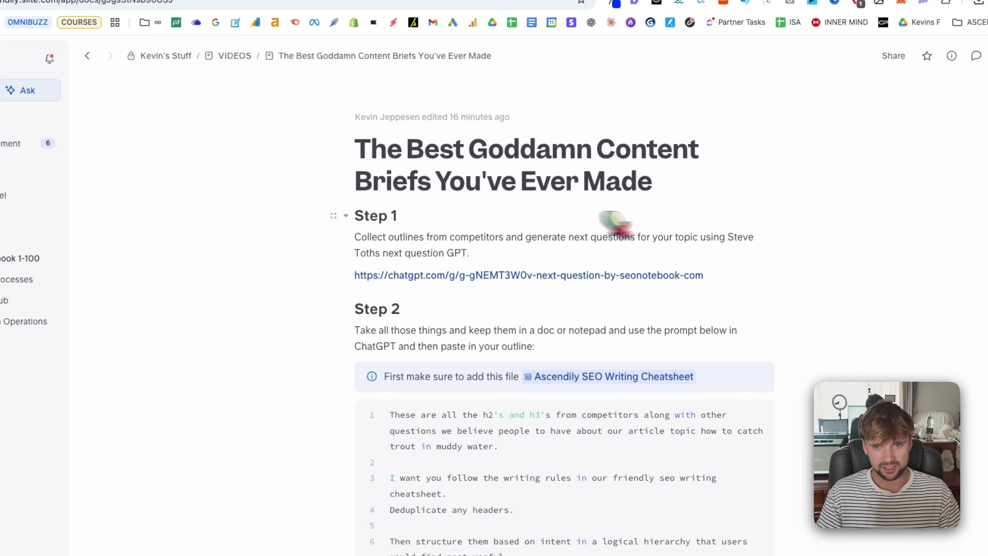
pyautogui.click(640, 190)
pyautogui.moveTo(640, 189); pyautogui.dragTo(362, 154)
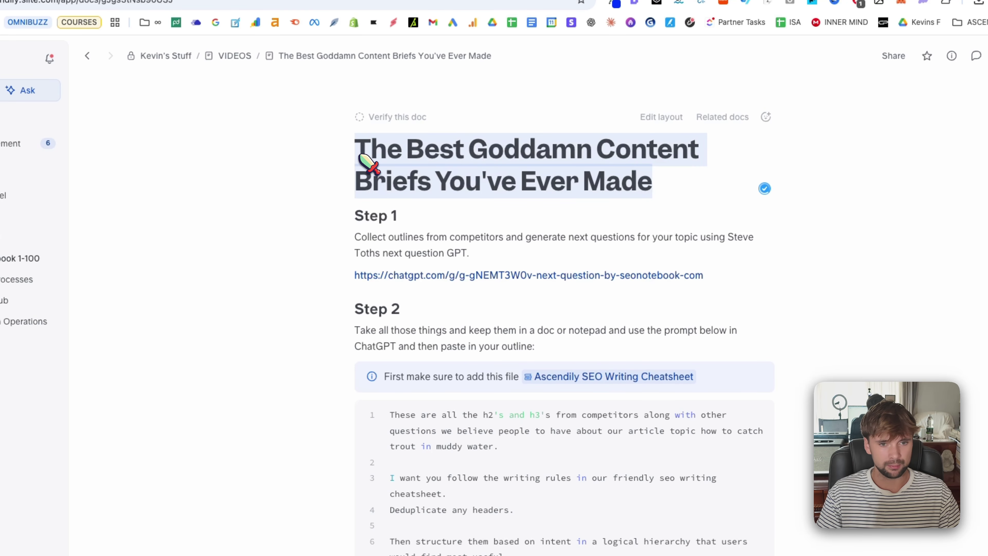
pyautogui.click(355, 151)
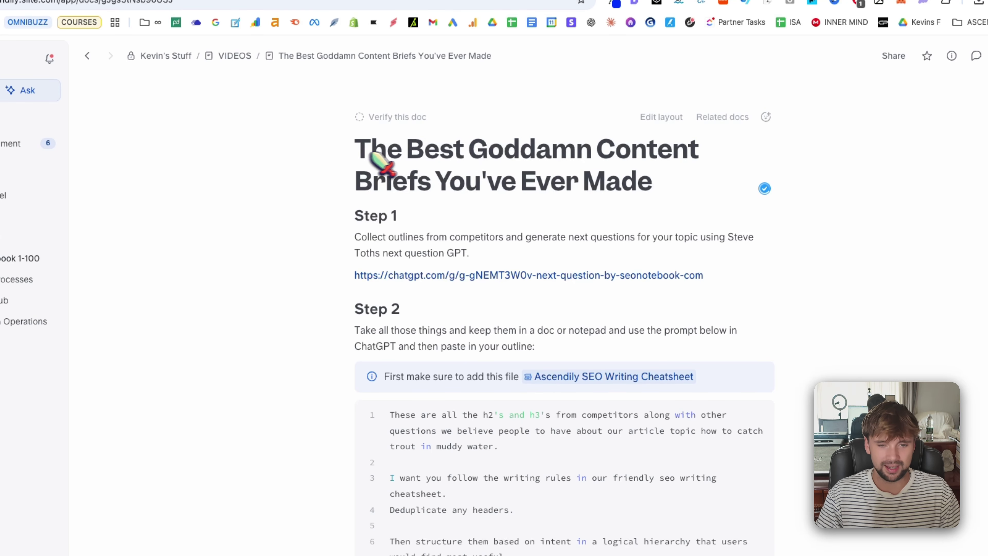